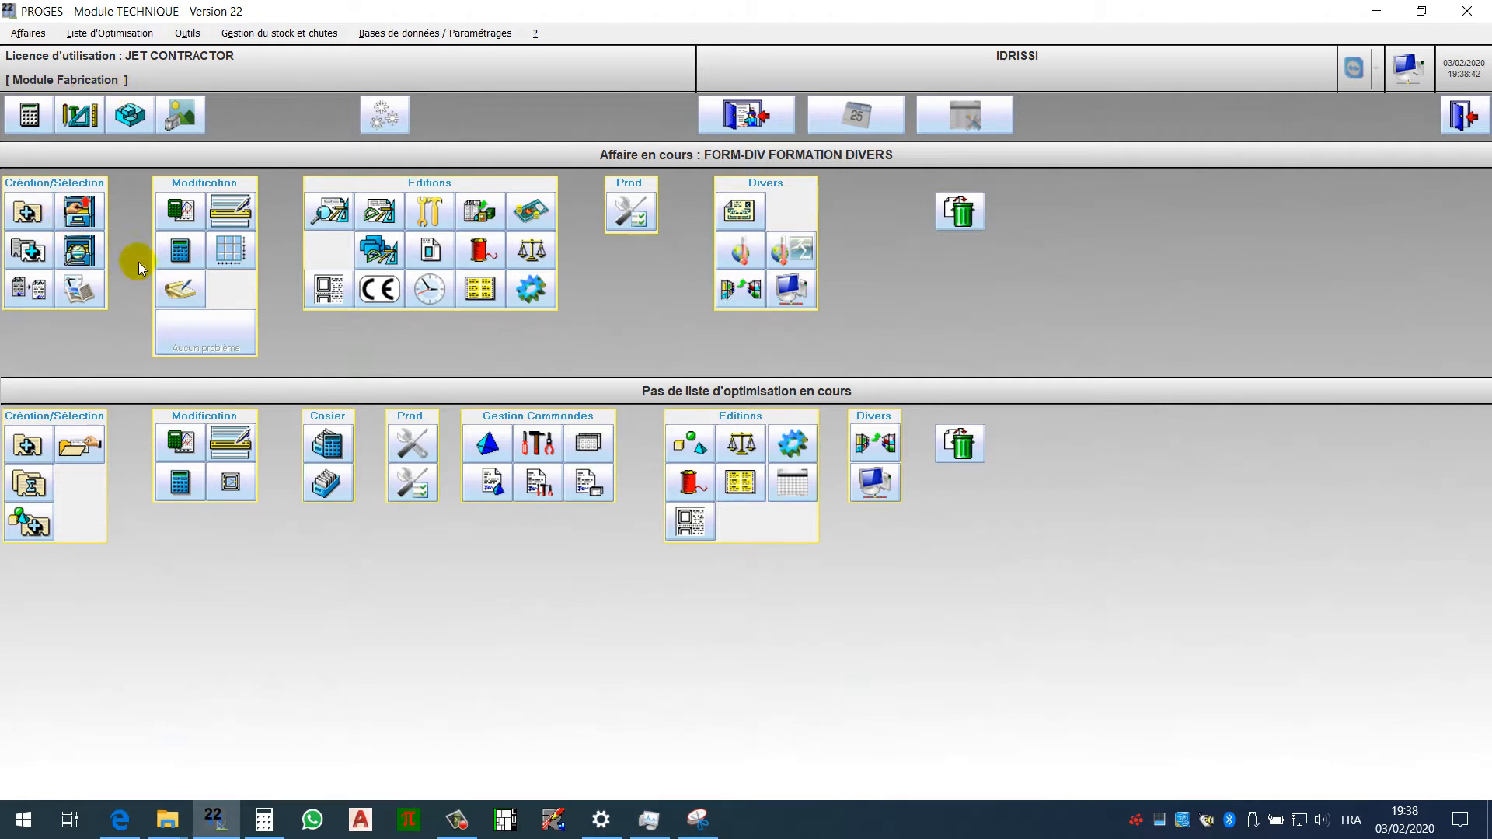
Switch to the Devis Technique module and create an affair numbered ERREUR-TES with the reference TESTE DES ERREUR.
click(748, 117)
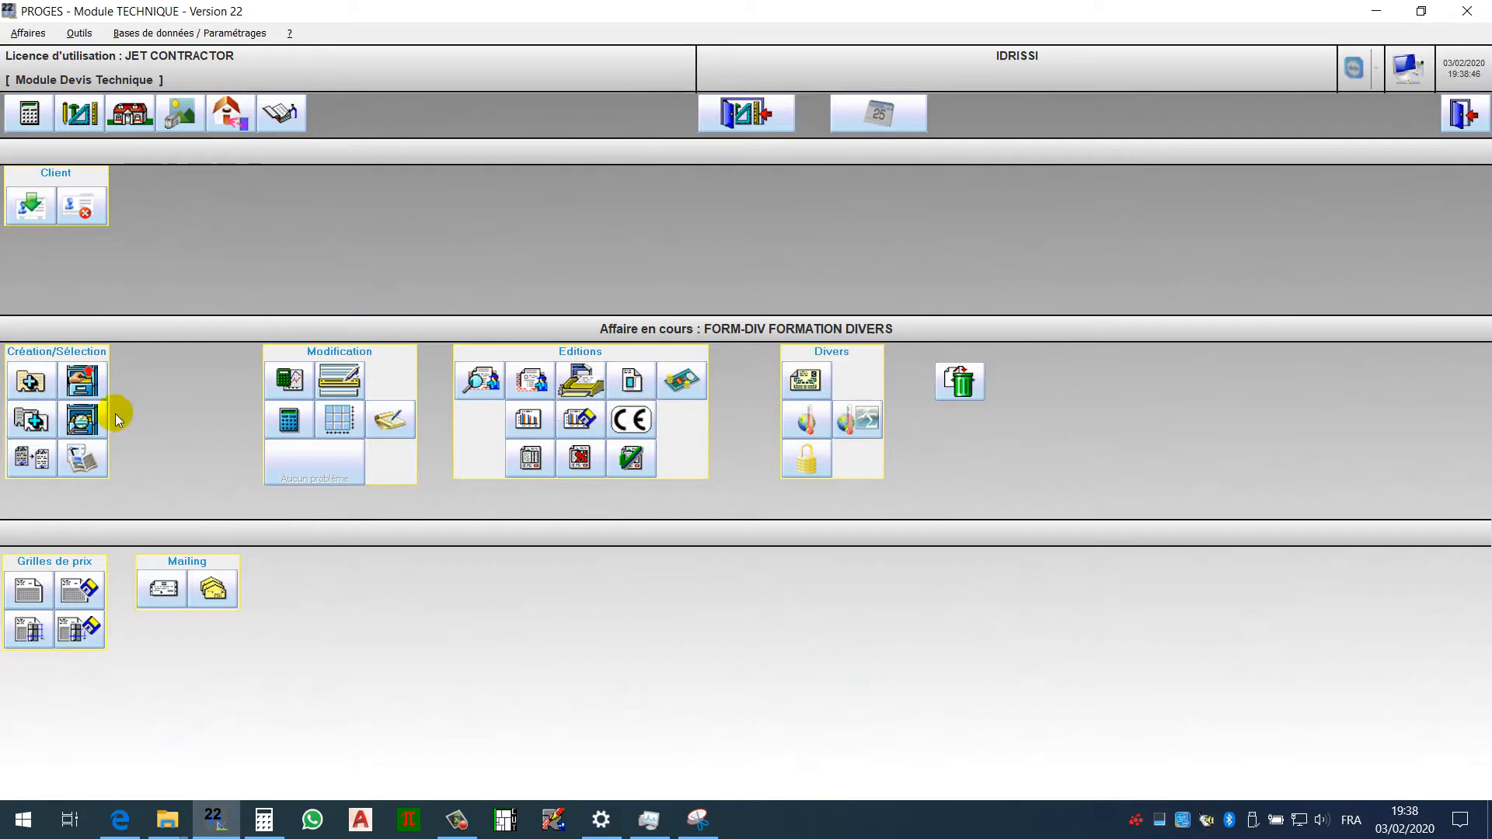
click(30, 385)
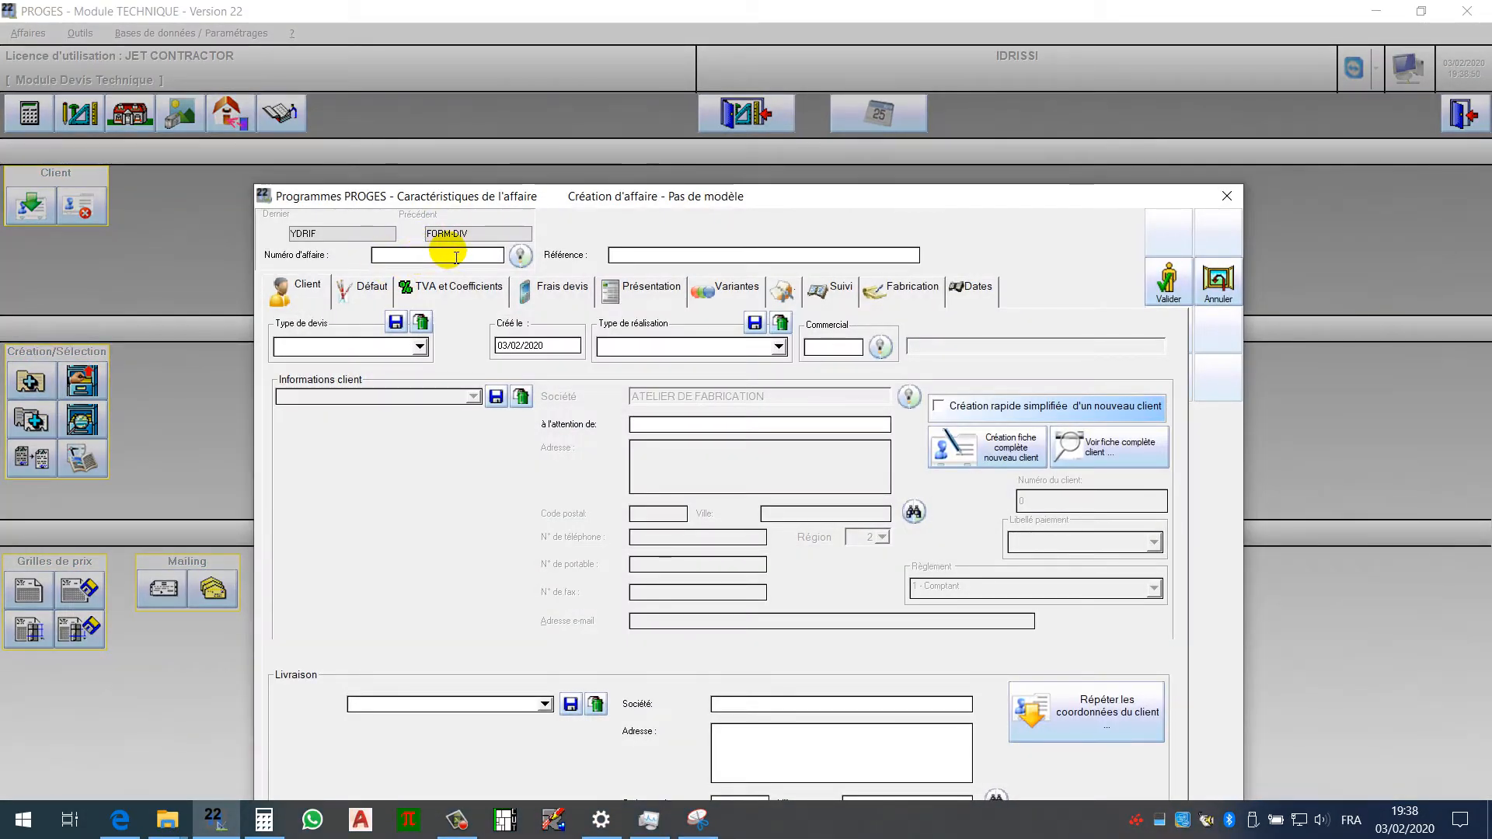
text(ERREUR)
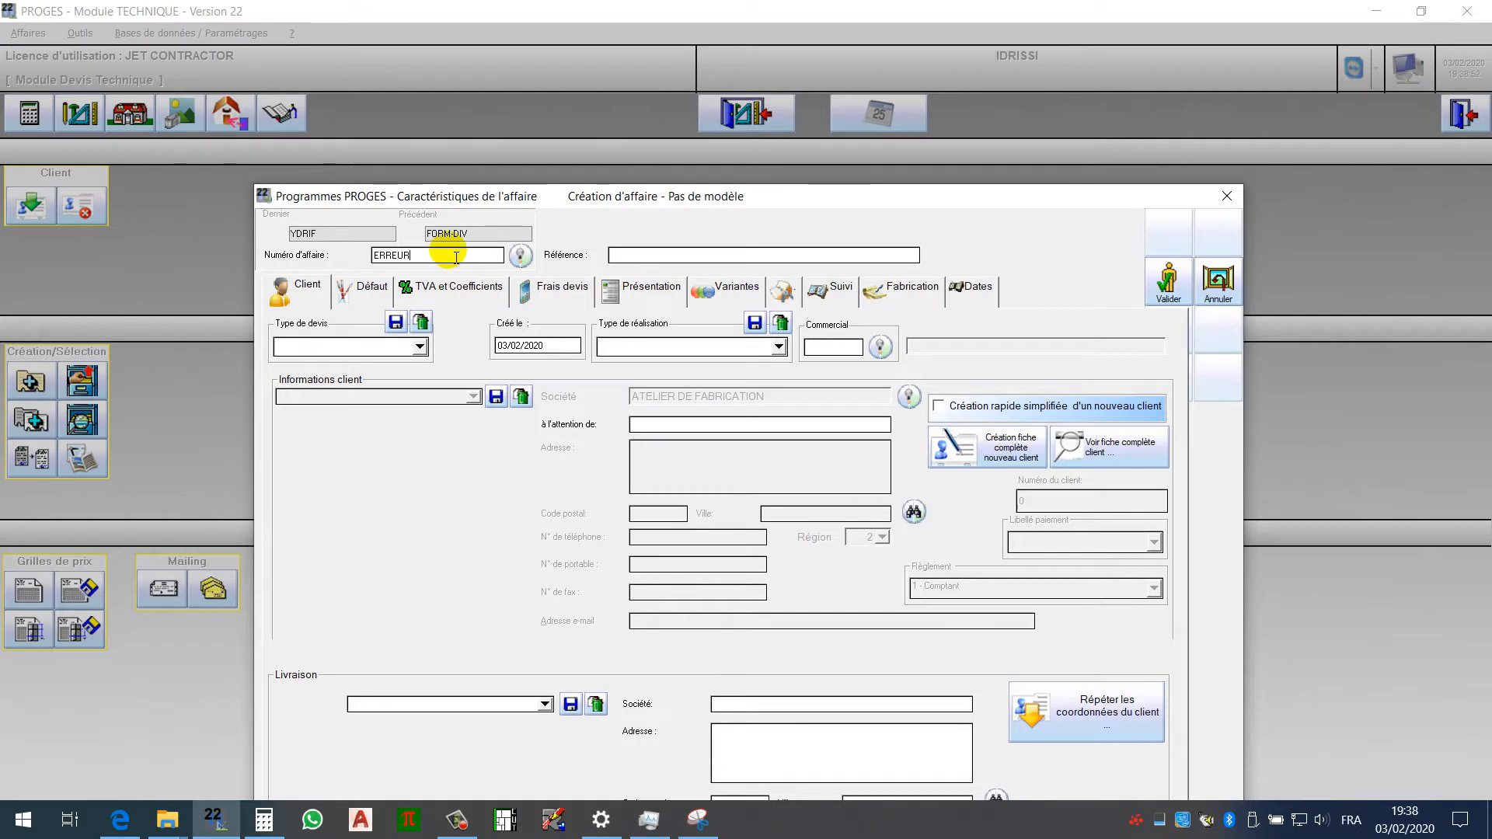
text(-TES)
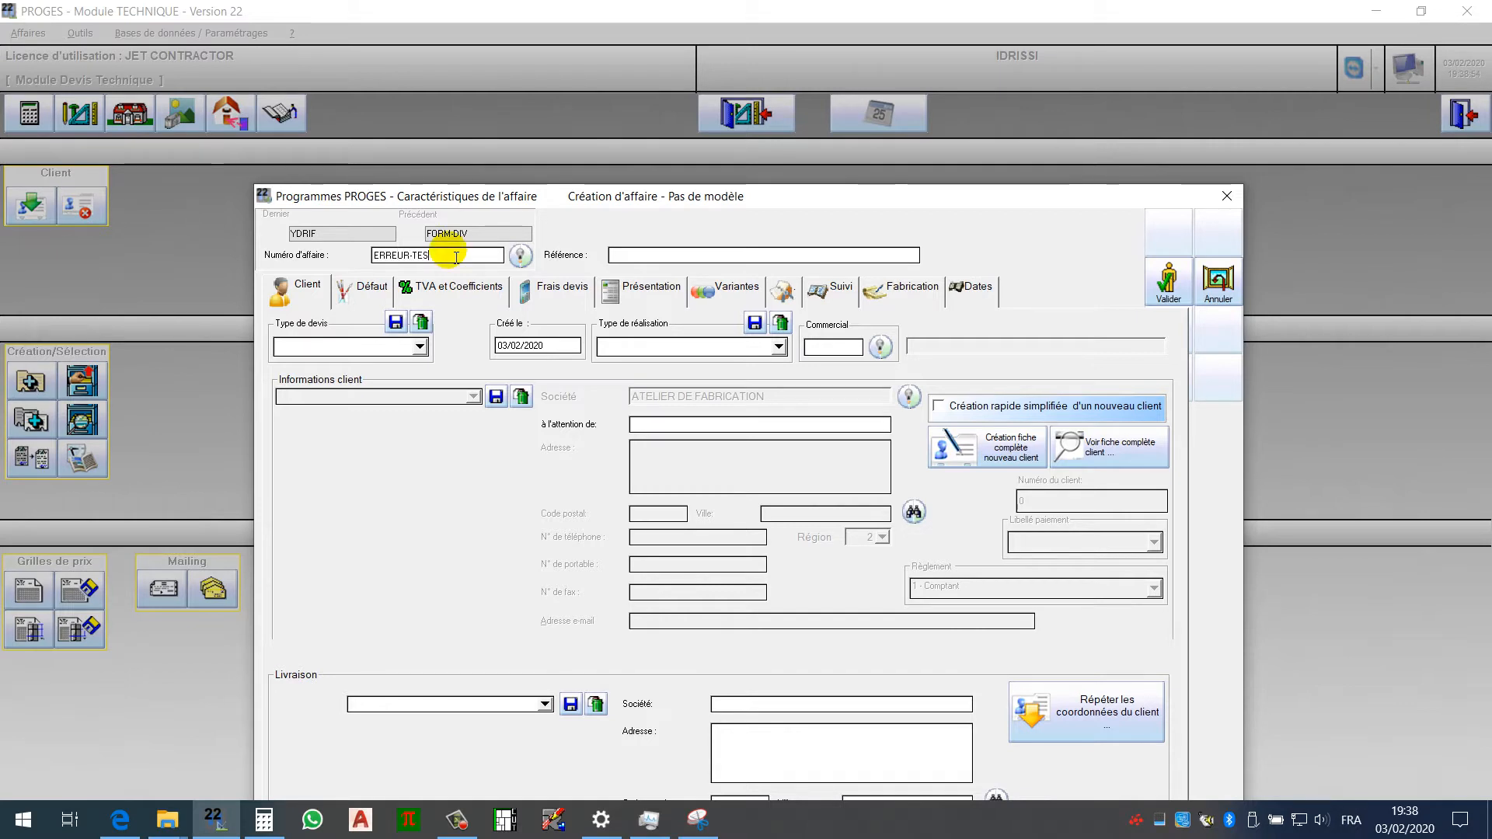
click(665, 256)
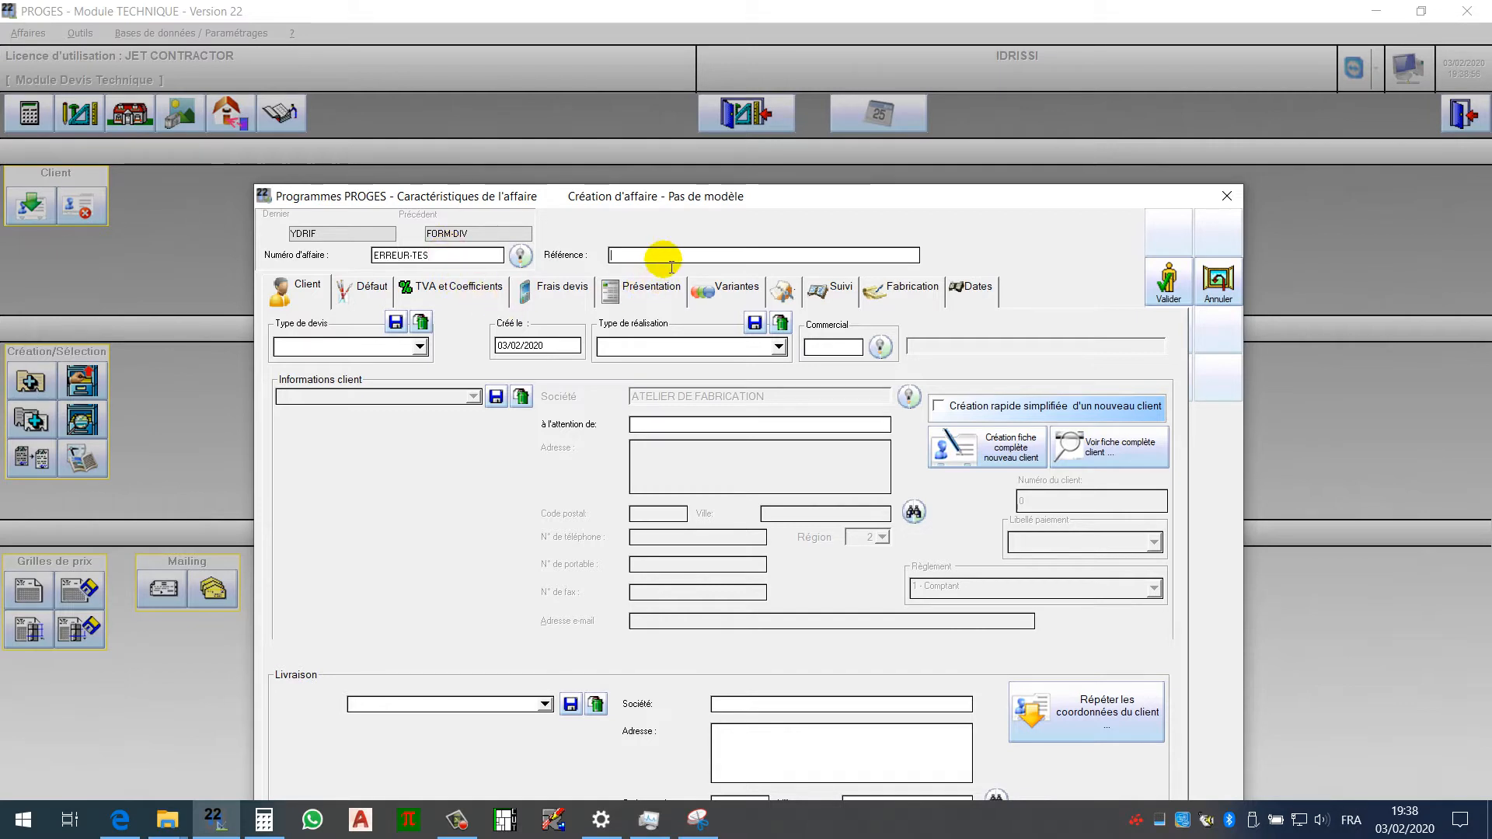
text(TESTE DES ERREUR)
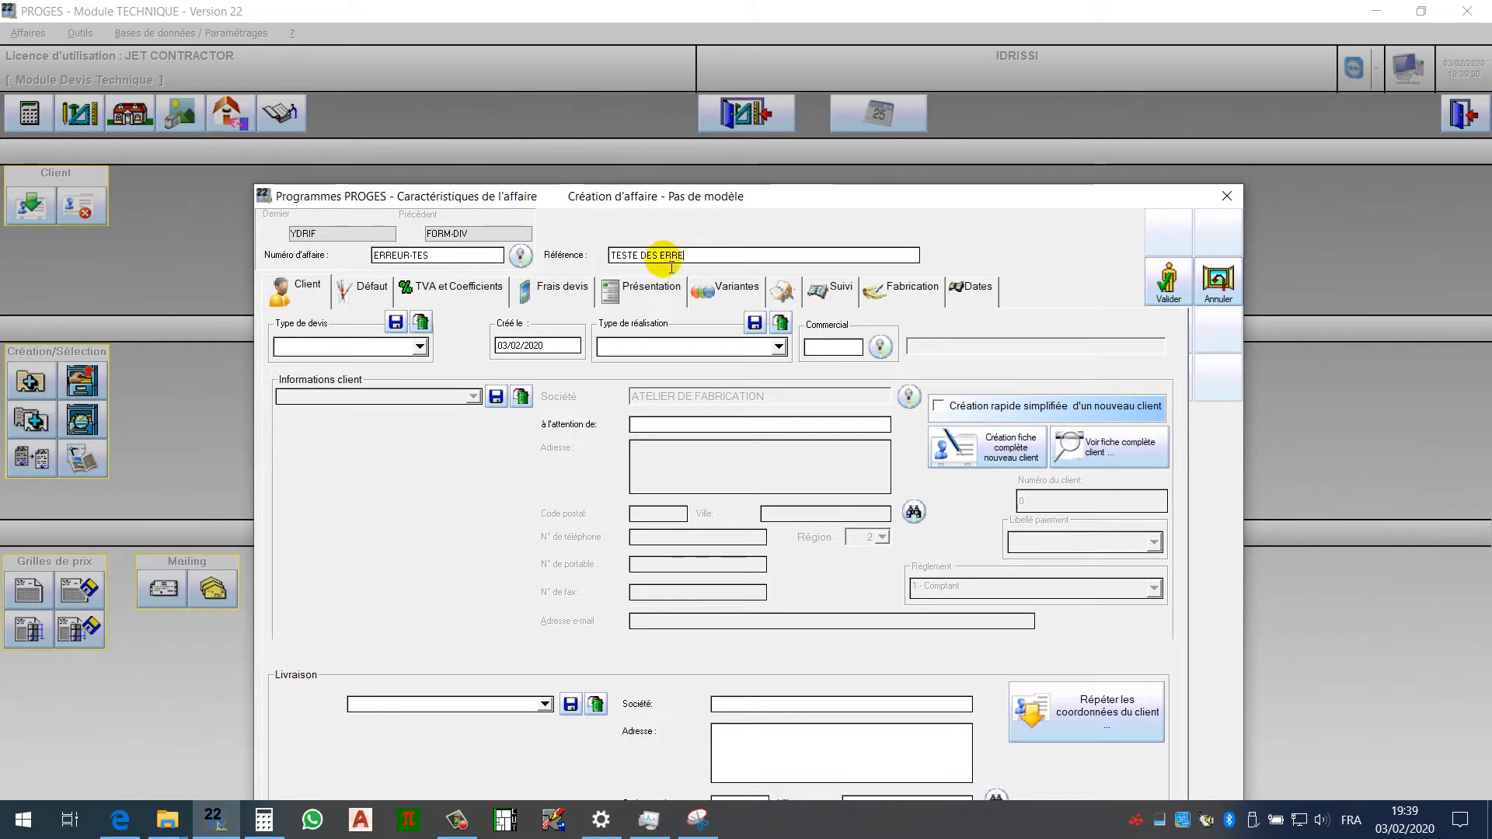
Set the affair's quote type to Devis and its realisation type to Fourniture et Pose.
click(420, 347)
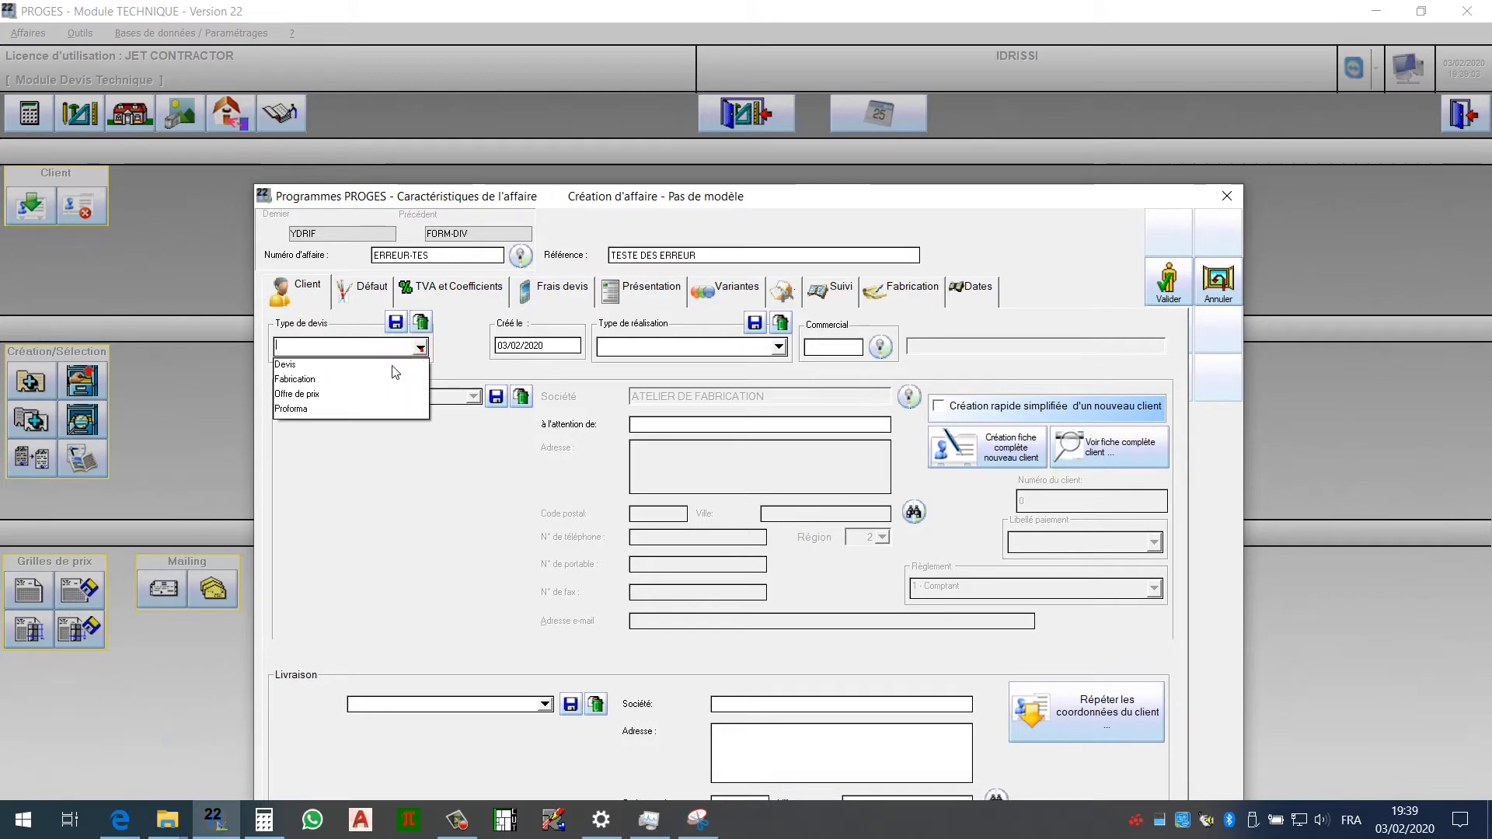
click(303, 362)
click(778, 347)
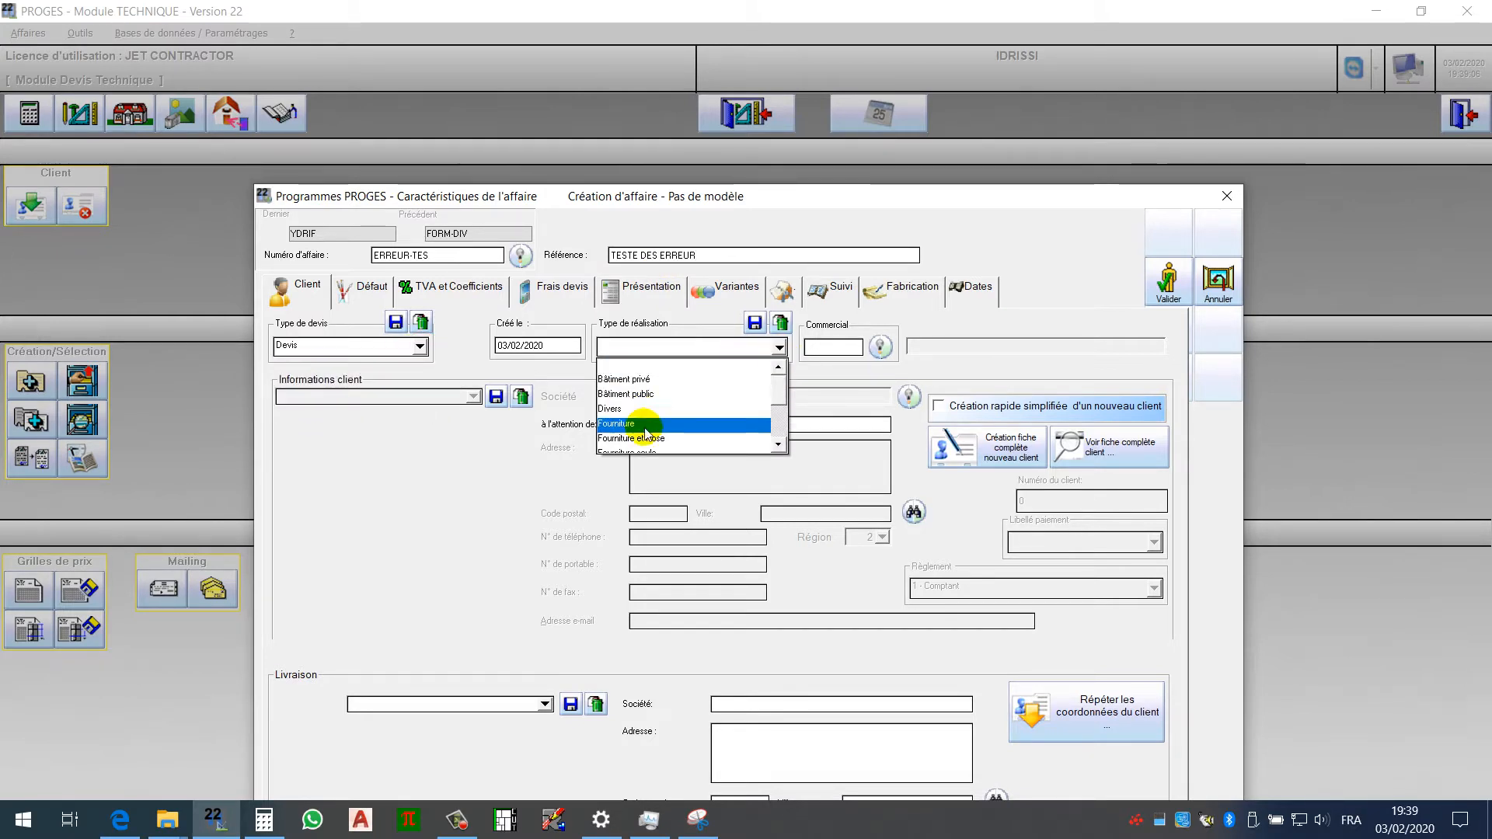
click(645, 438)
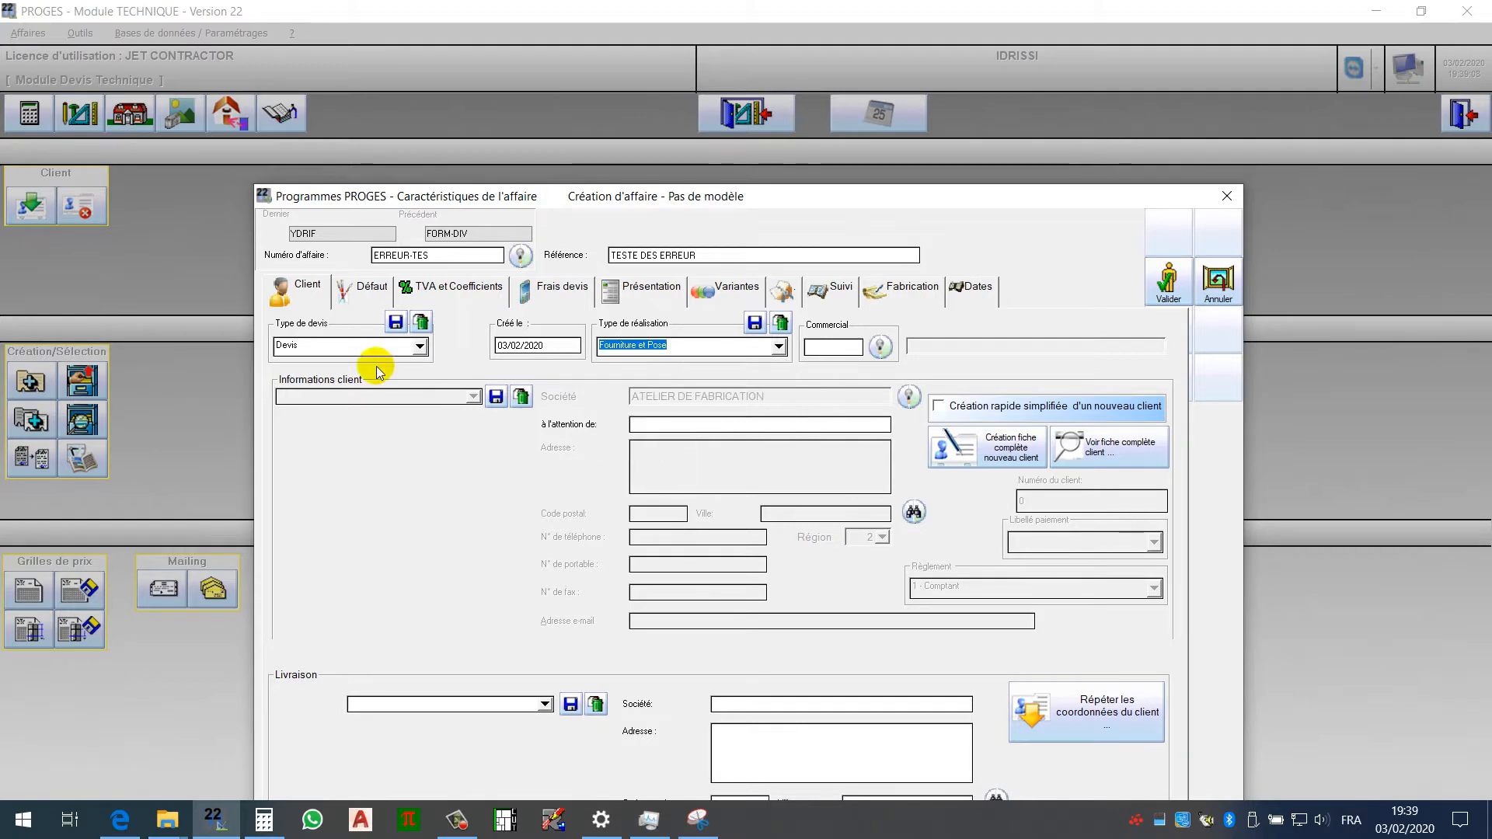
Set the affair's default glass filling code to FCL06.
click(365, 297)
click(357, 347)
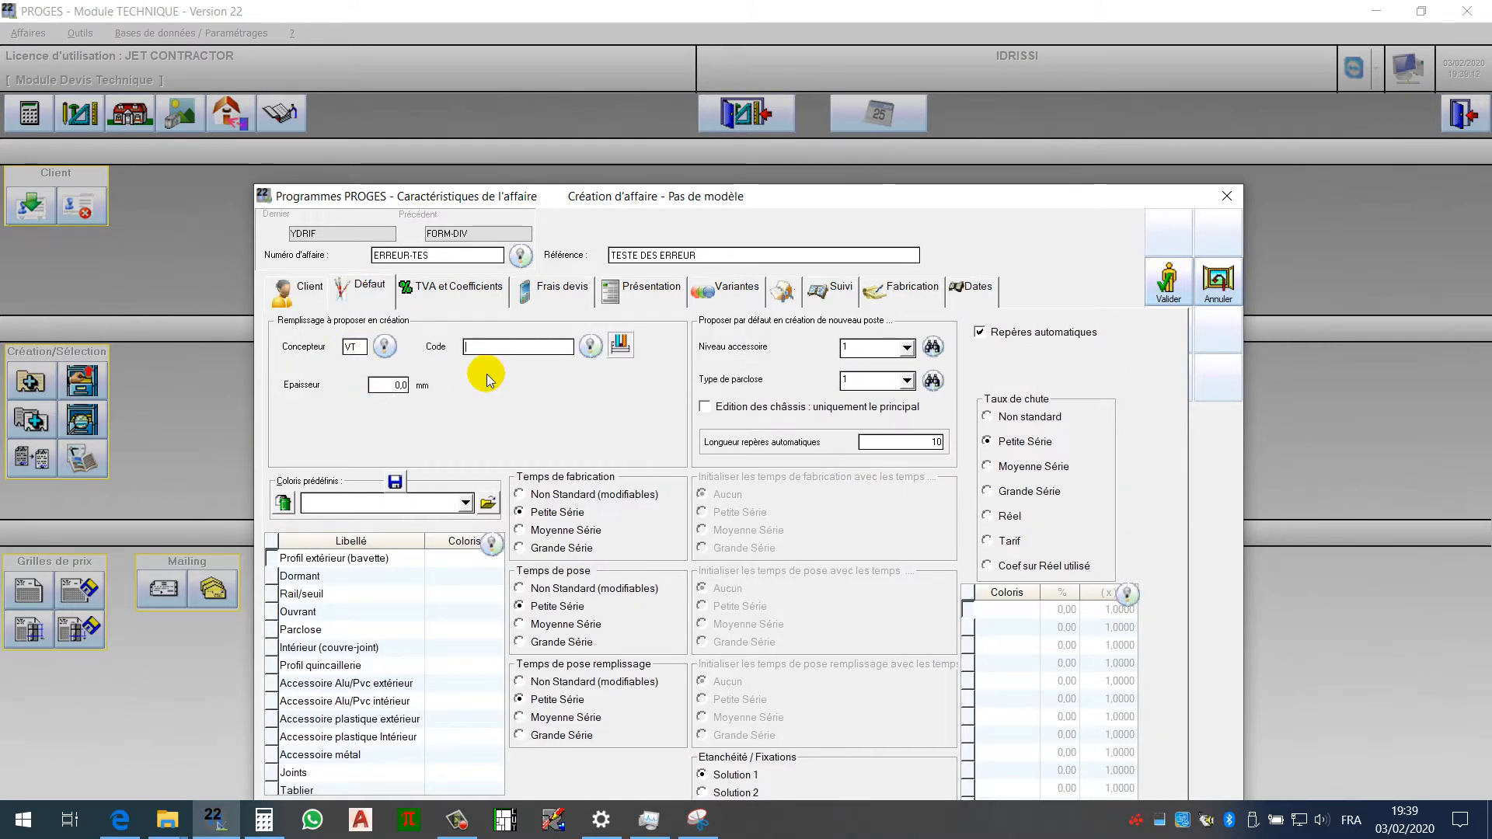
text(FCL06)
key(Tab)
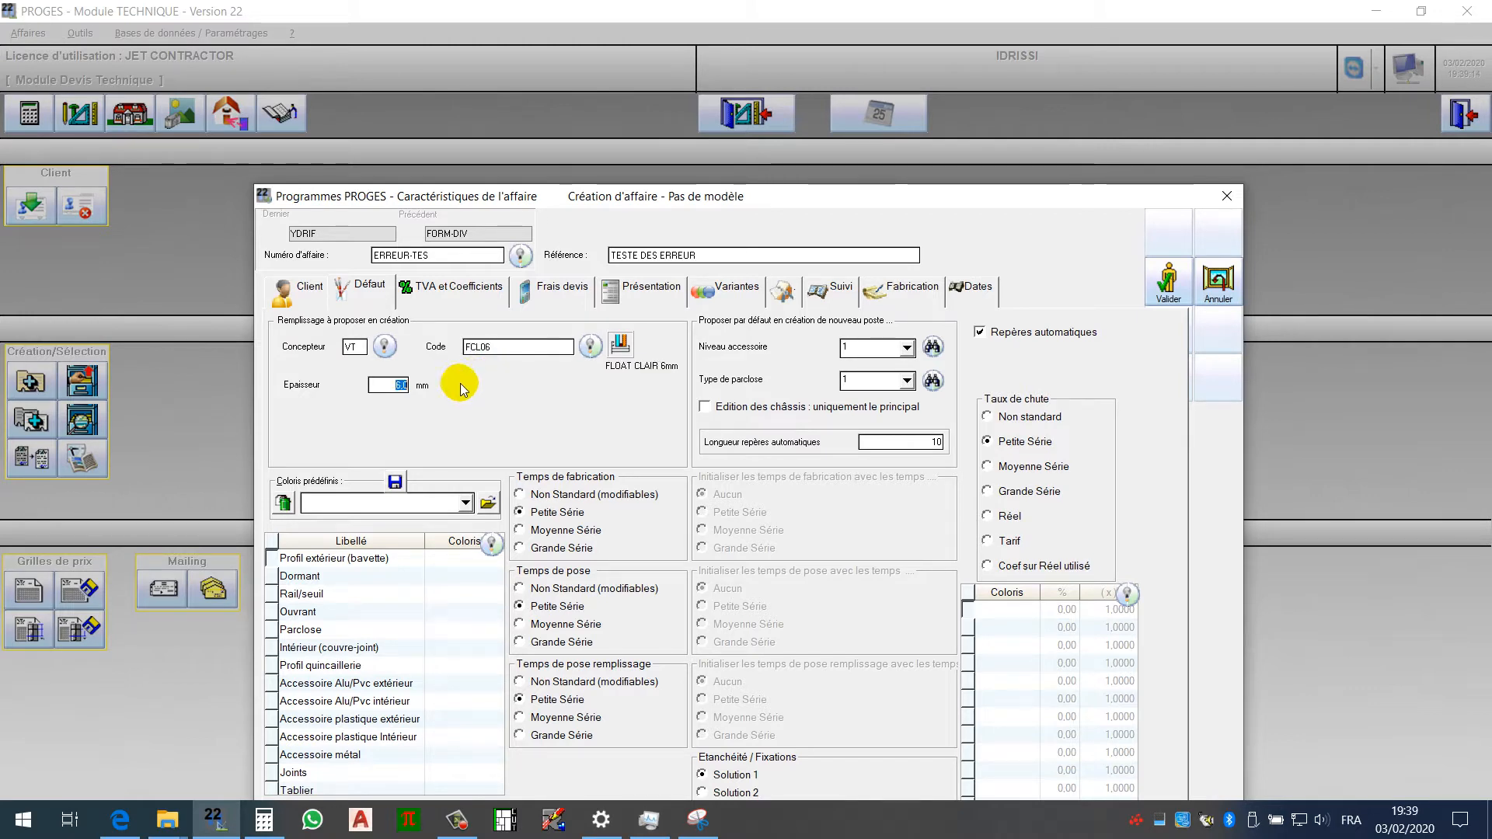
Load the predefined colour set LB into the affair's default colour list and check the colour of each component.
click(466, 504)
click(362, 568)
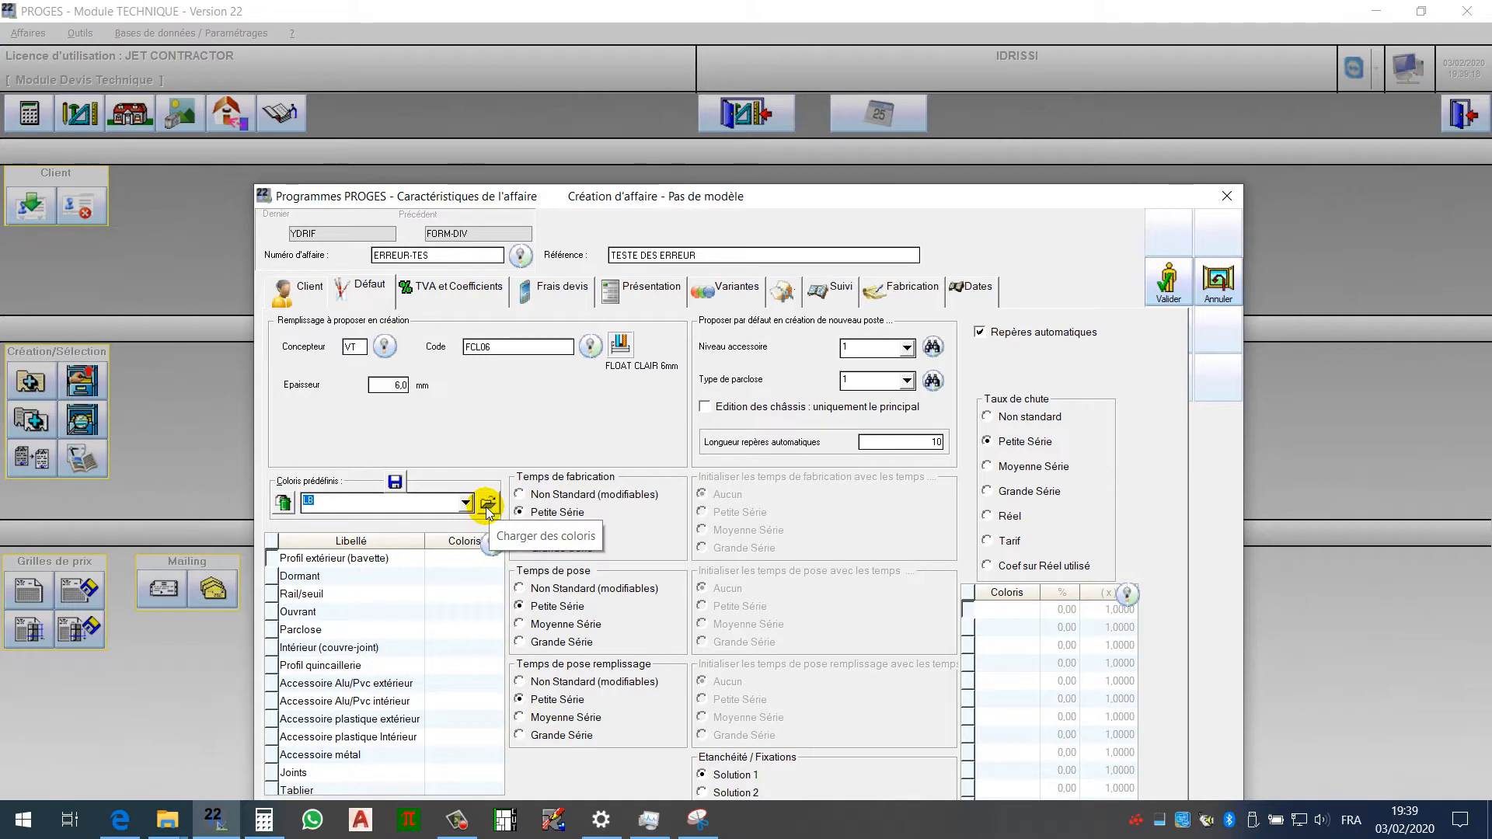
click(488, 507)
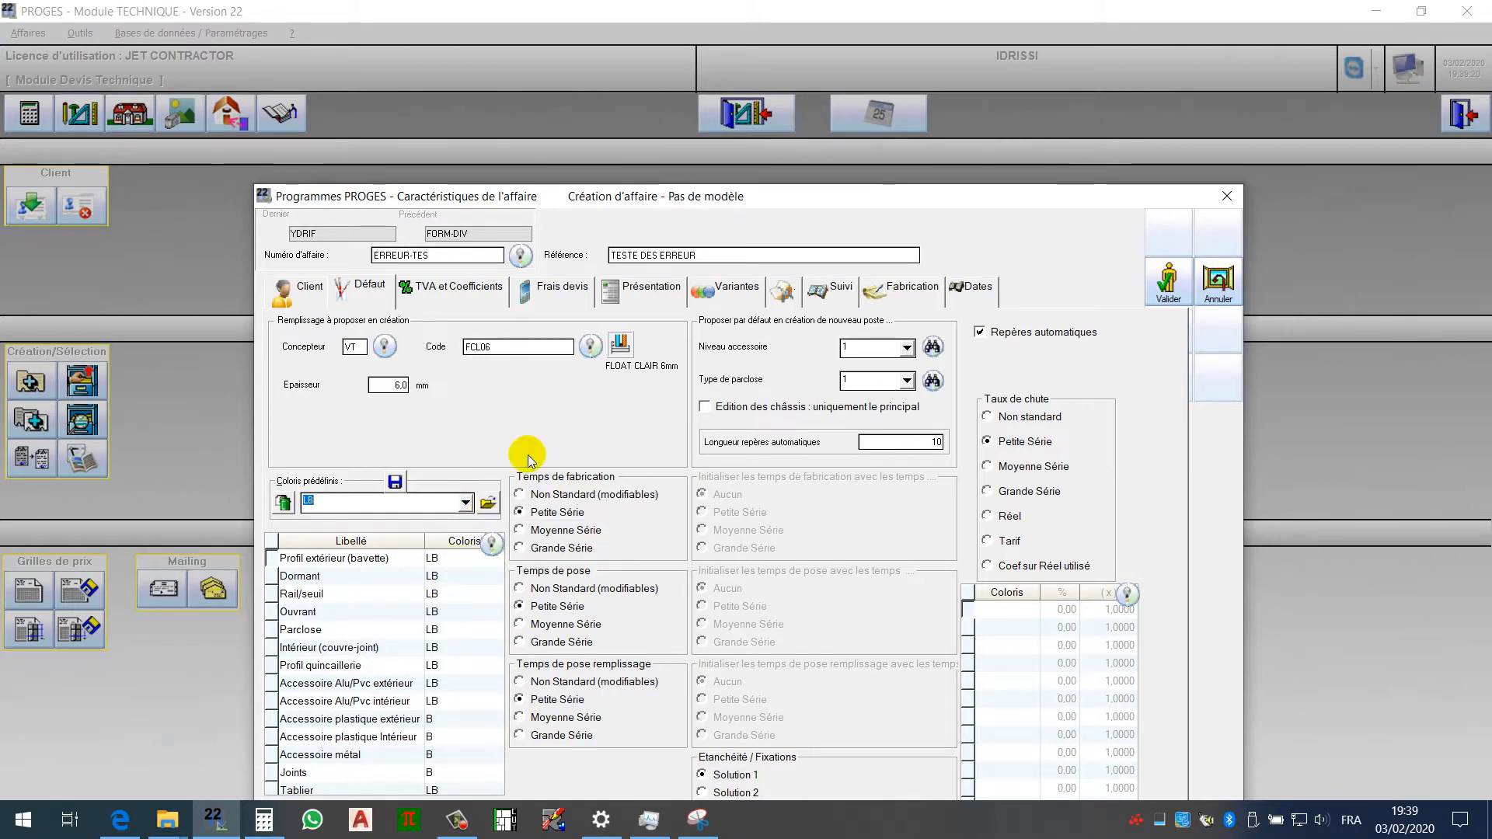
drag(656, 196, 648, 100)
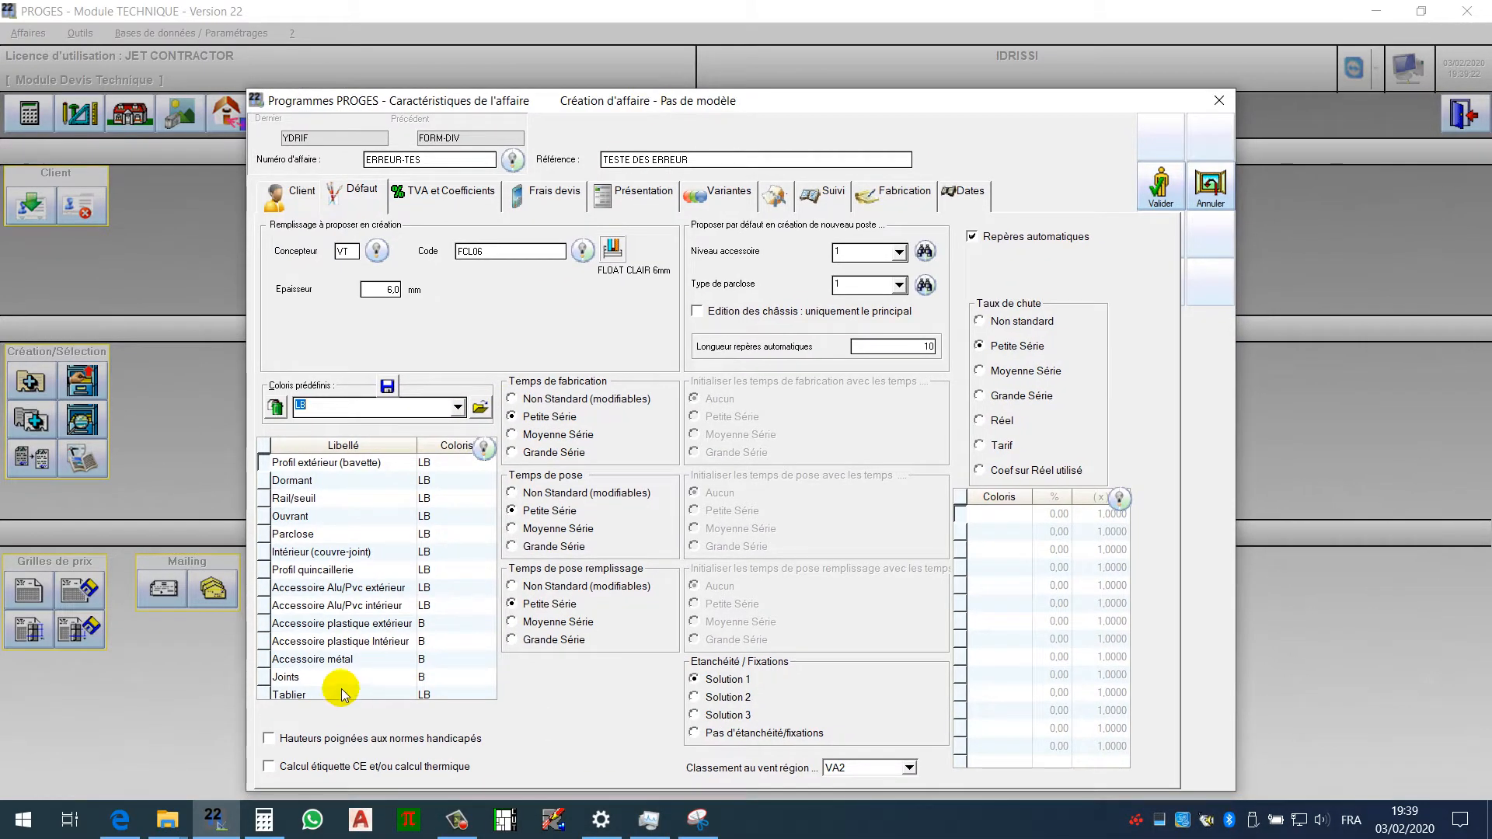
scroll(426, 643, down, 1)
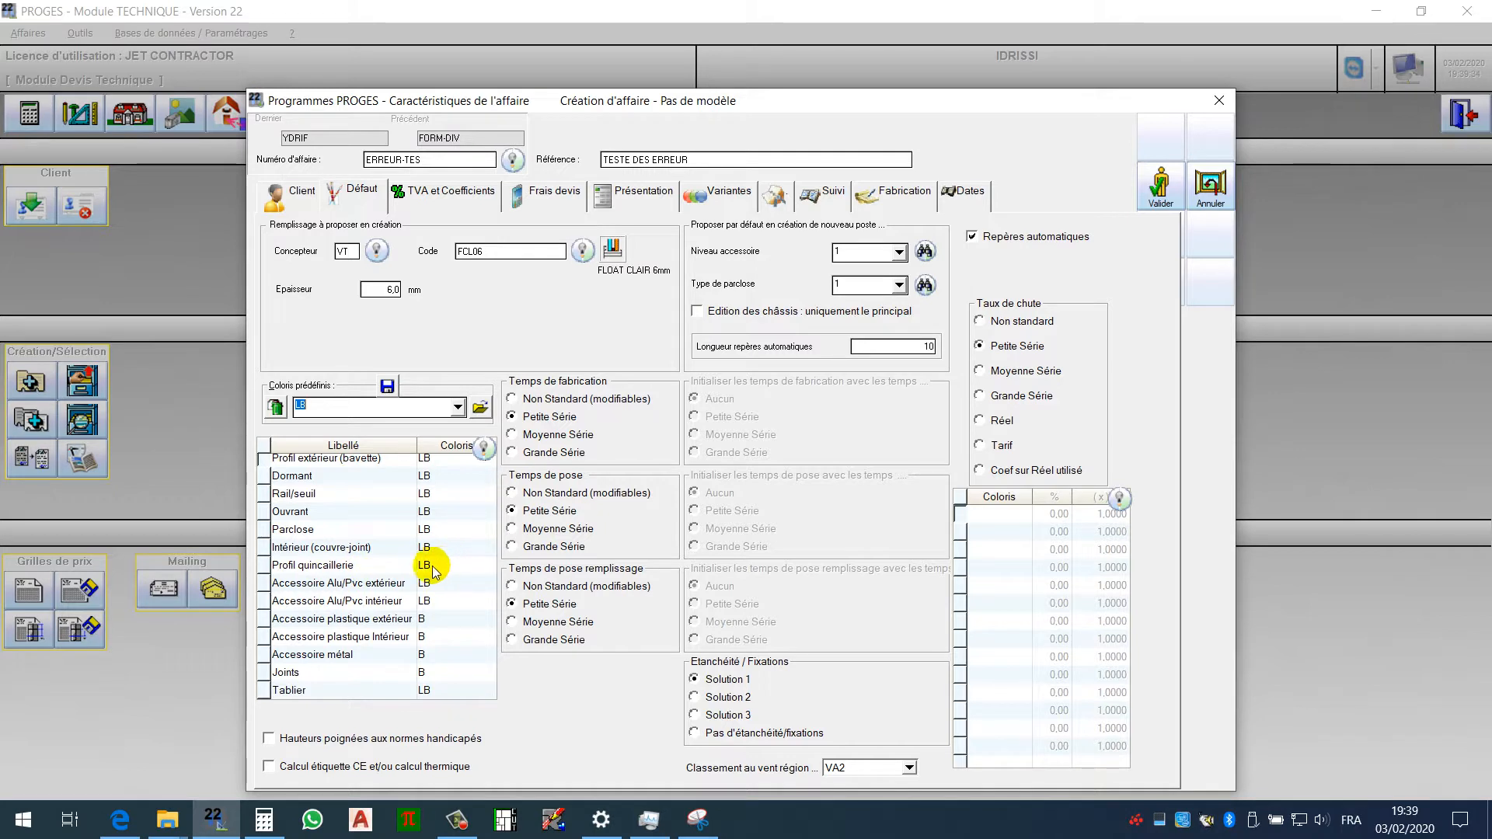
scroll(433, 558, up, 1)
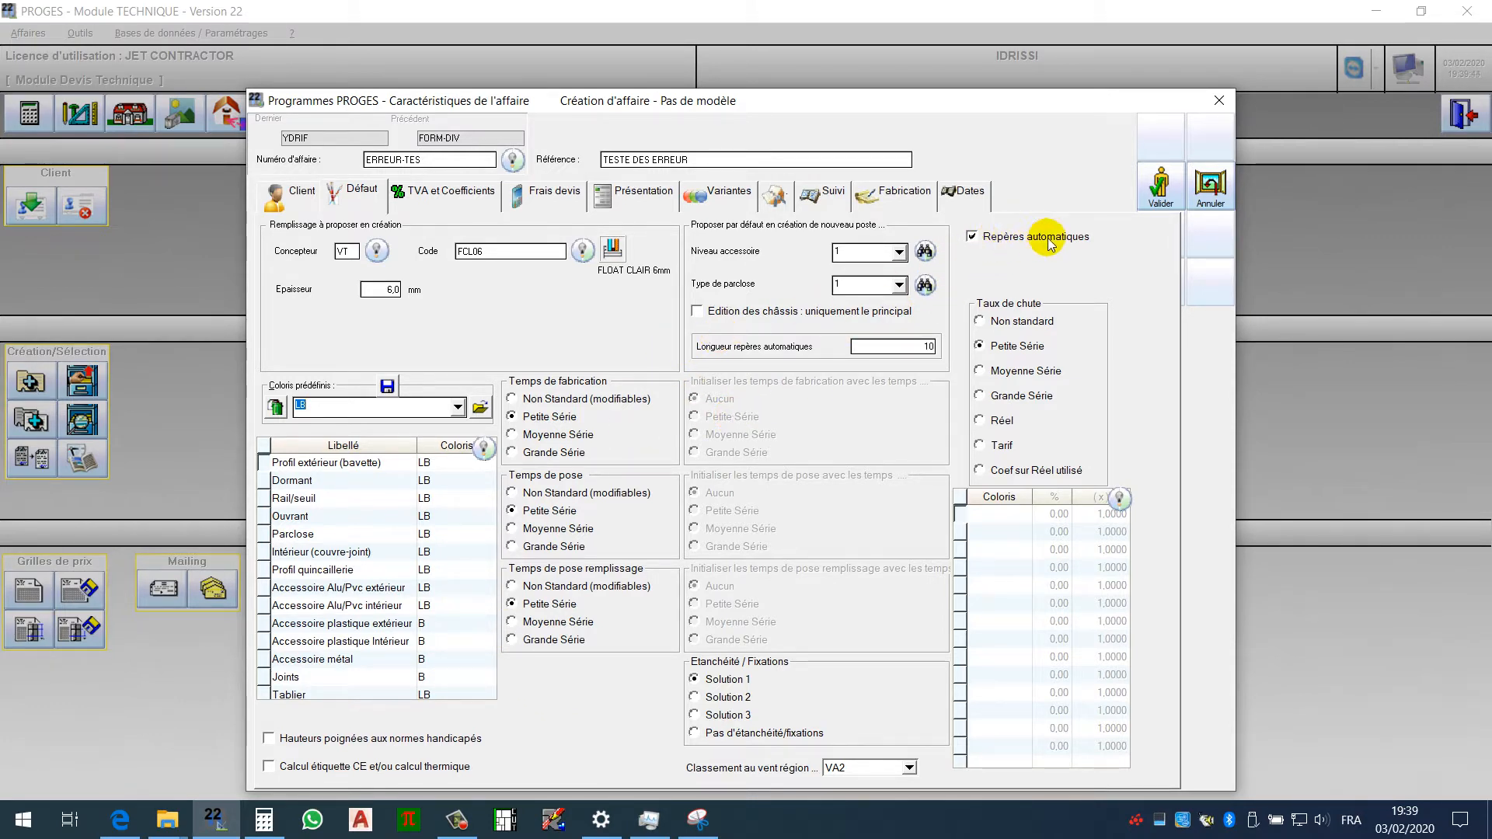
Turn off automatic item marks and validate the new affair's characteristics.
click(972, 240)
click(603, 251)
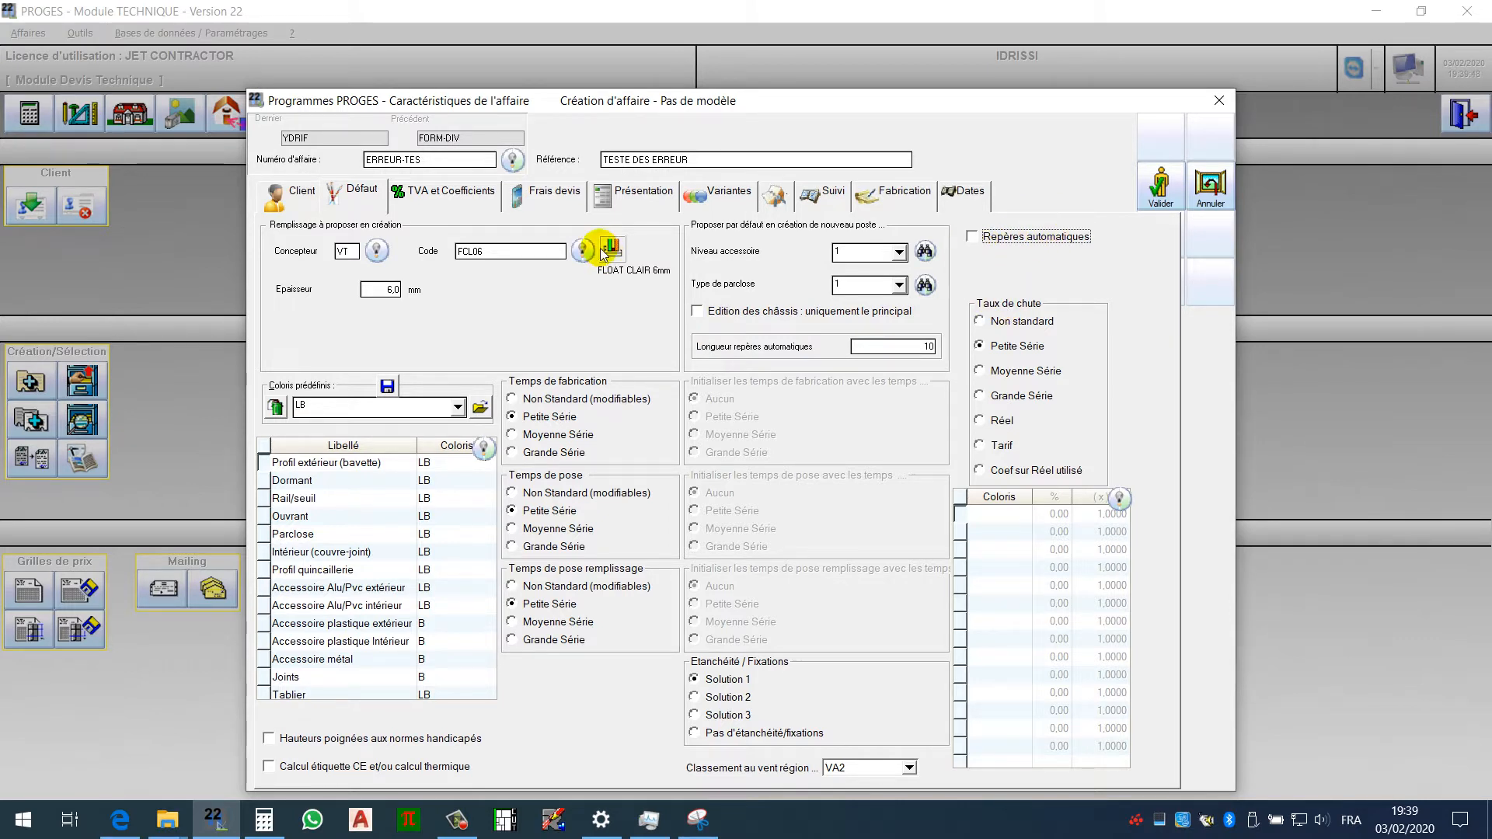
click(447, 195)
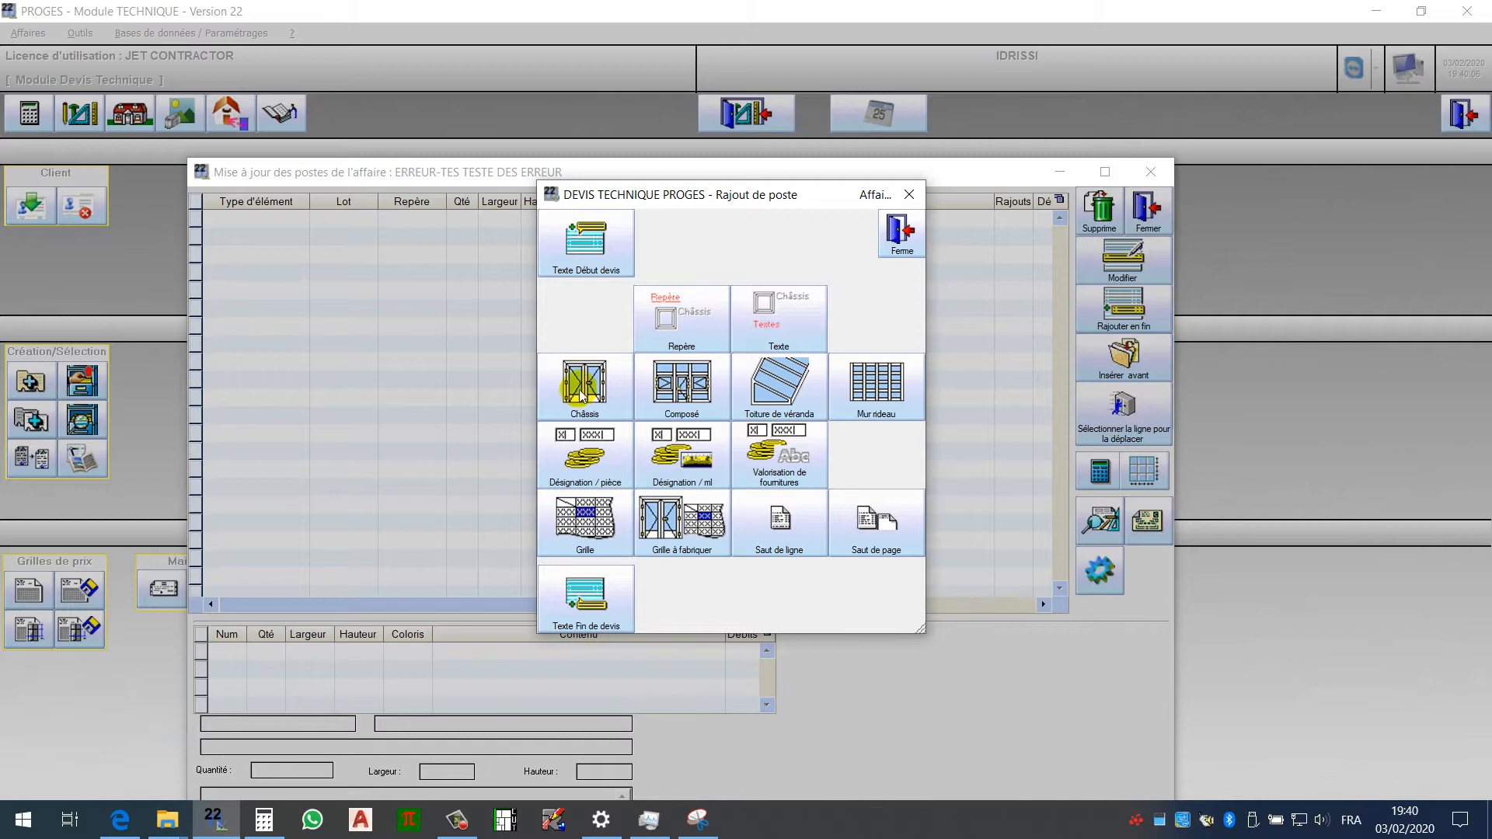
Add a standard châssis with lot RDC and mark F01, 1200 mm wide and 1200 mm high.
click(583, 393)
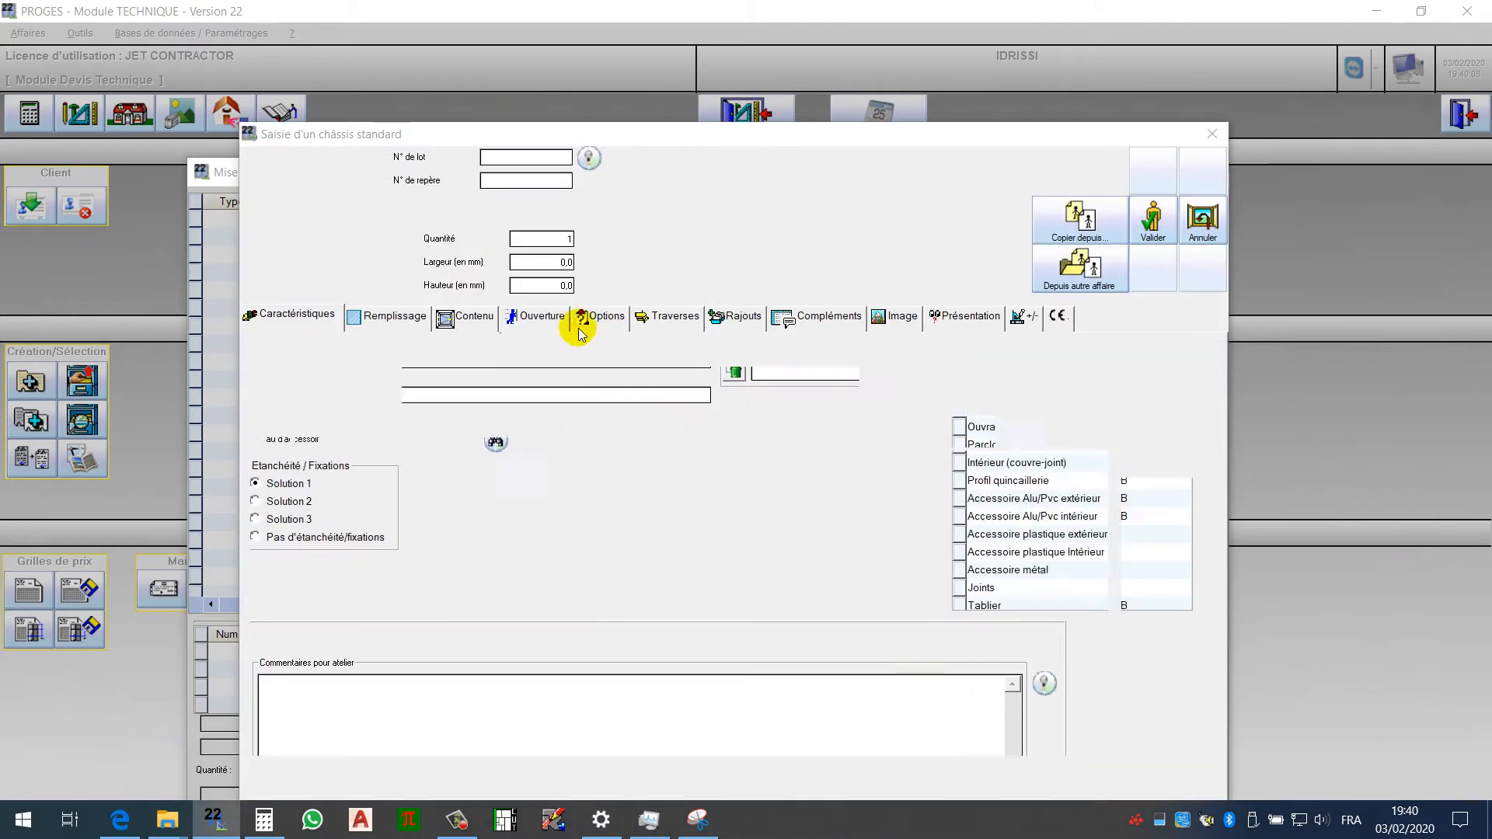
click(529, 159)
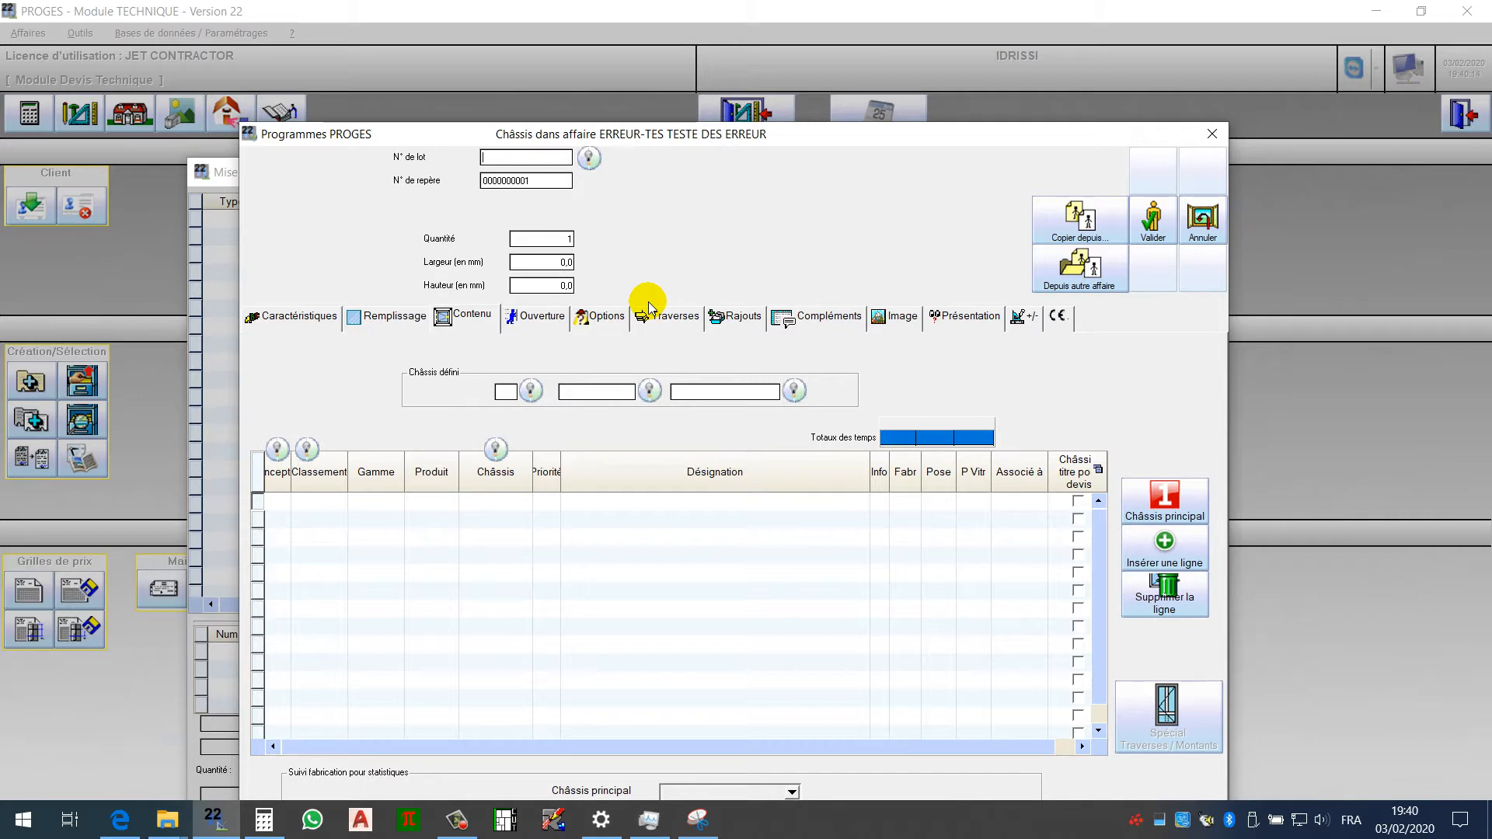
text(RDC)
key(Tab)
text(F)
click(540, 266)
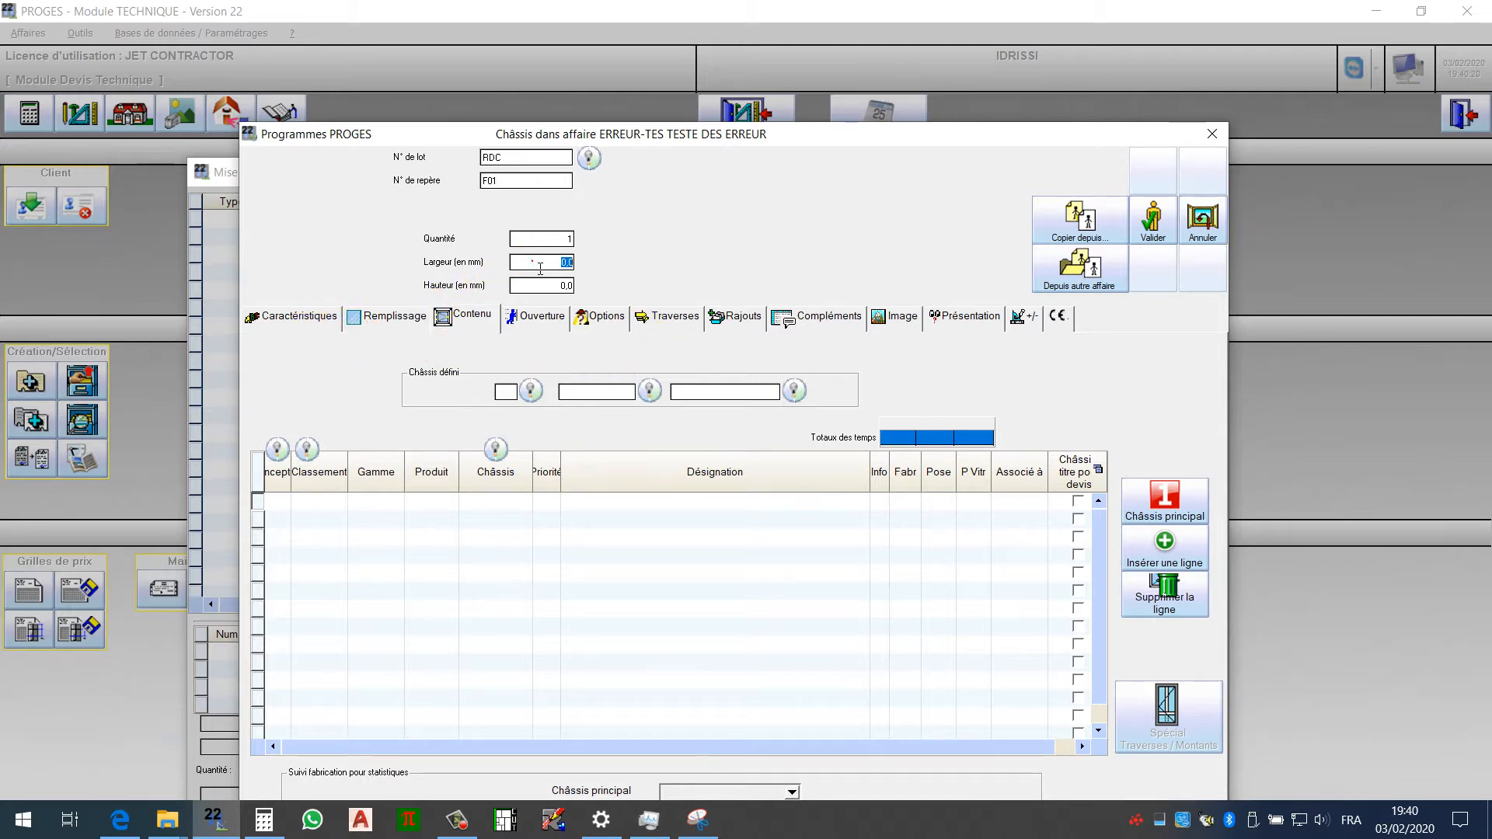
text(1 200)
key(Tab)
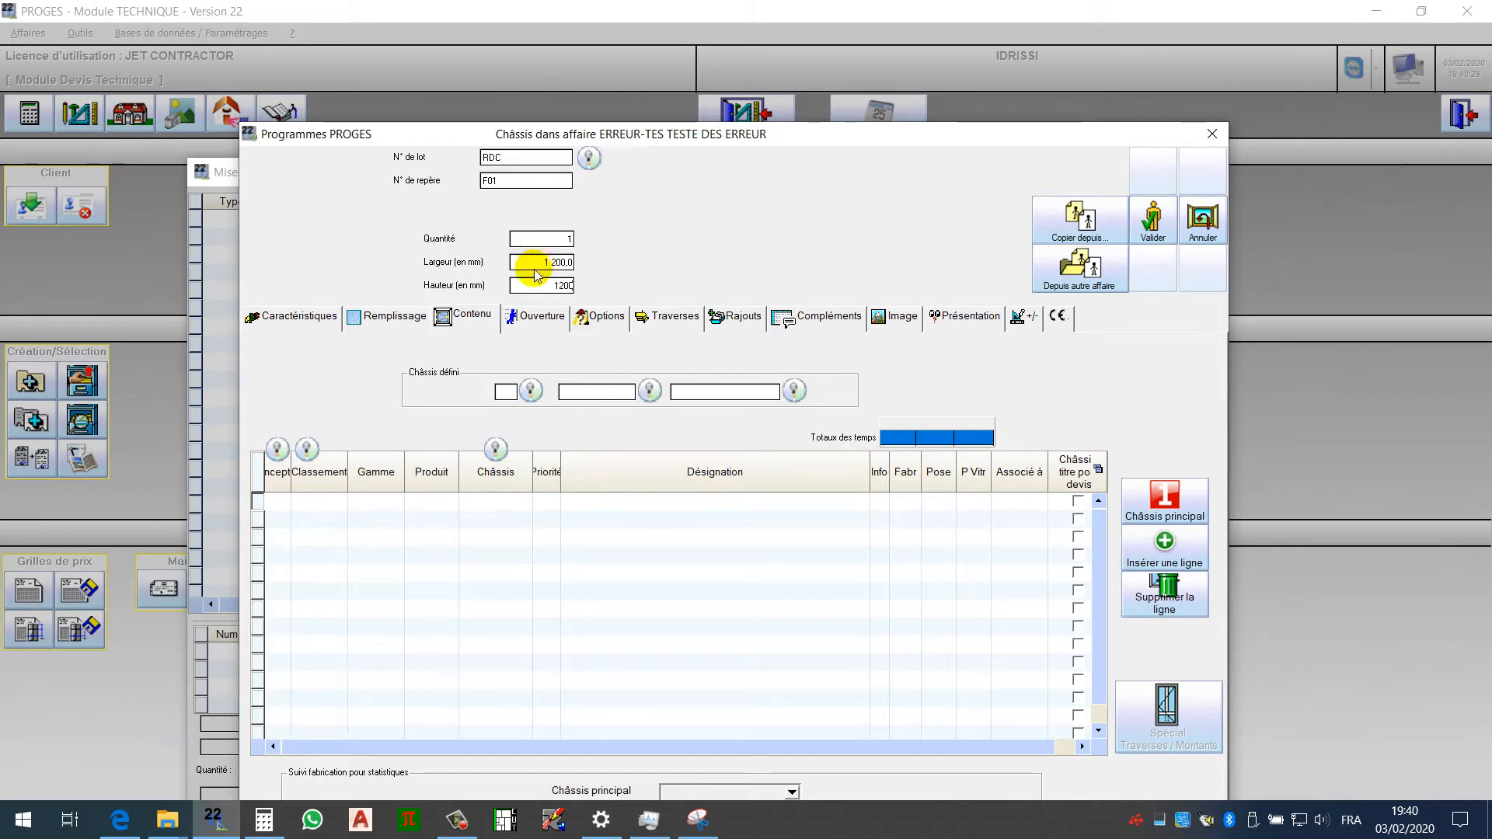
text(1200)
Add the installation elements FC4C and A-POSE to the châssis content under designer PO.
click(290, 510)
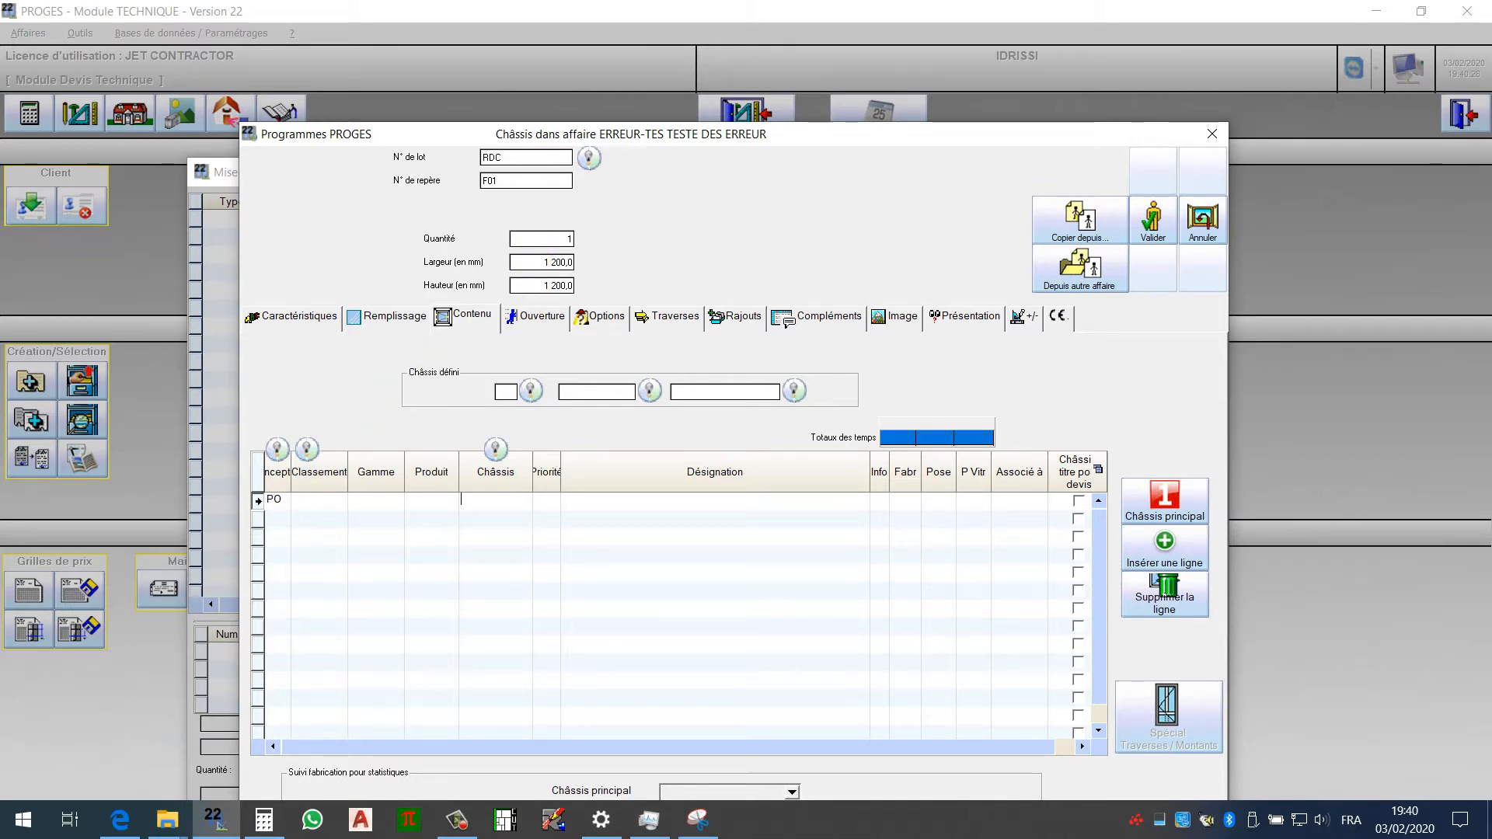
text(FC4C)
key(Return)
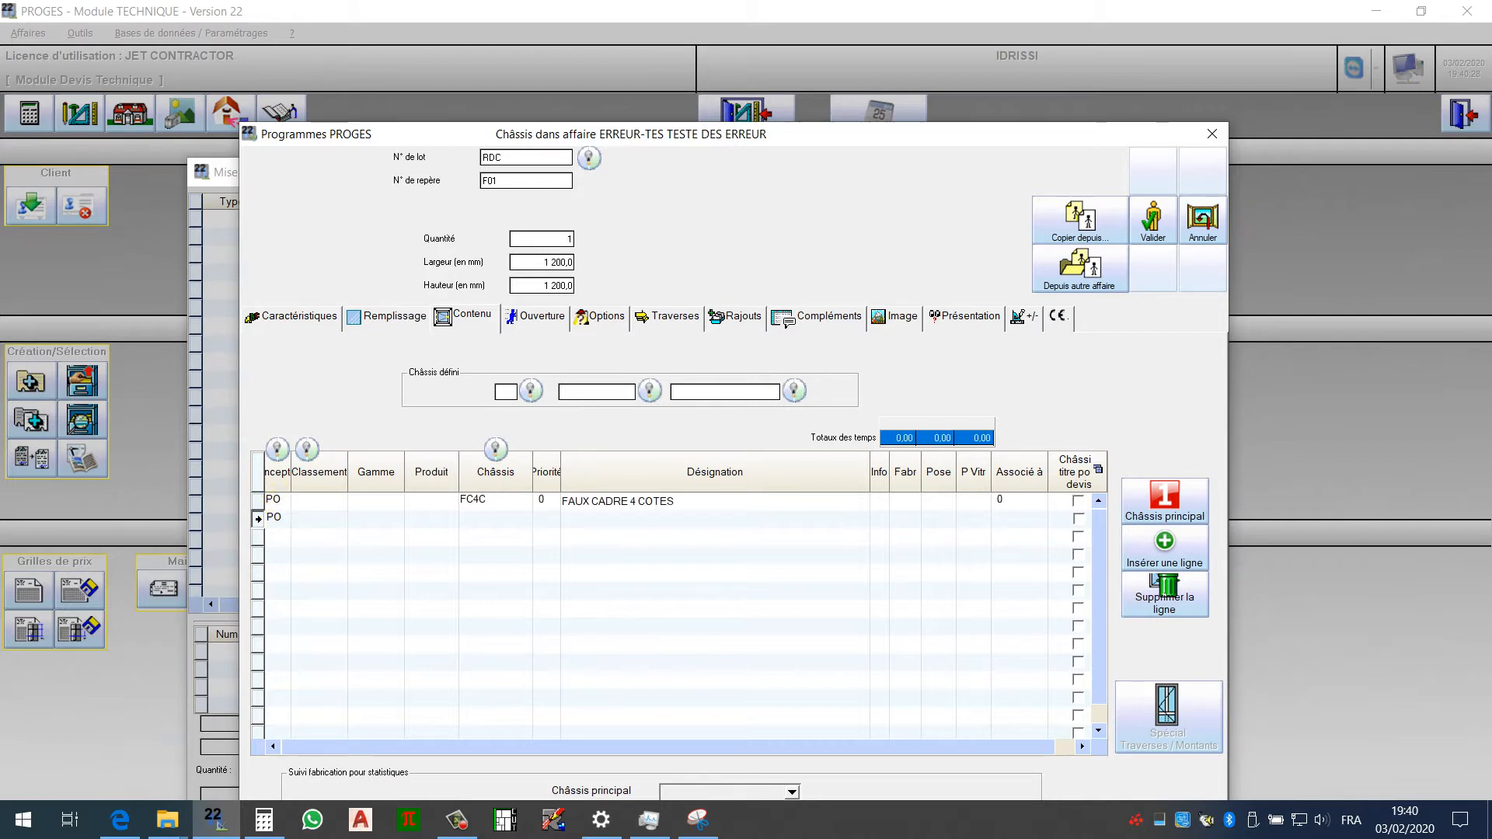
text(A-POSE)
key(Return)
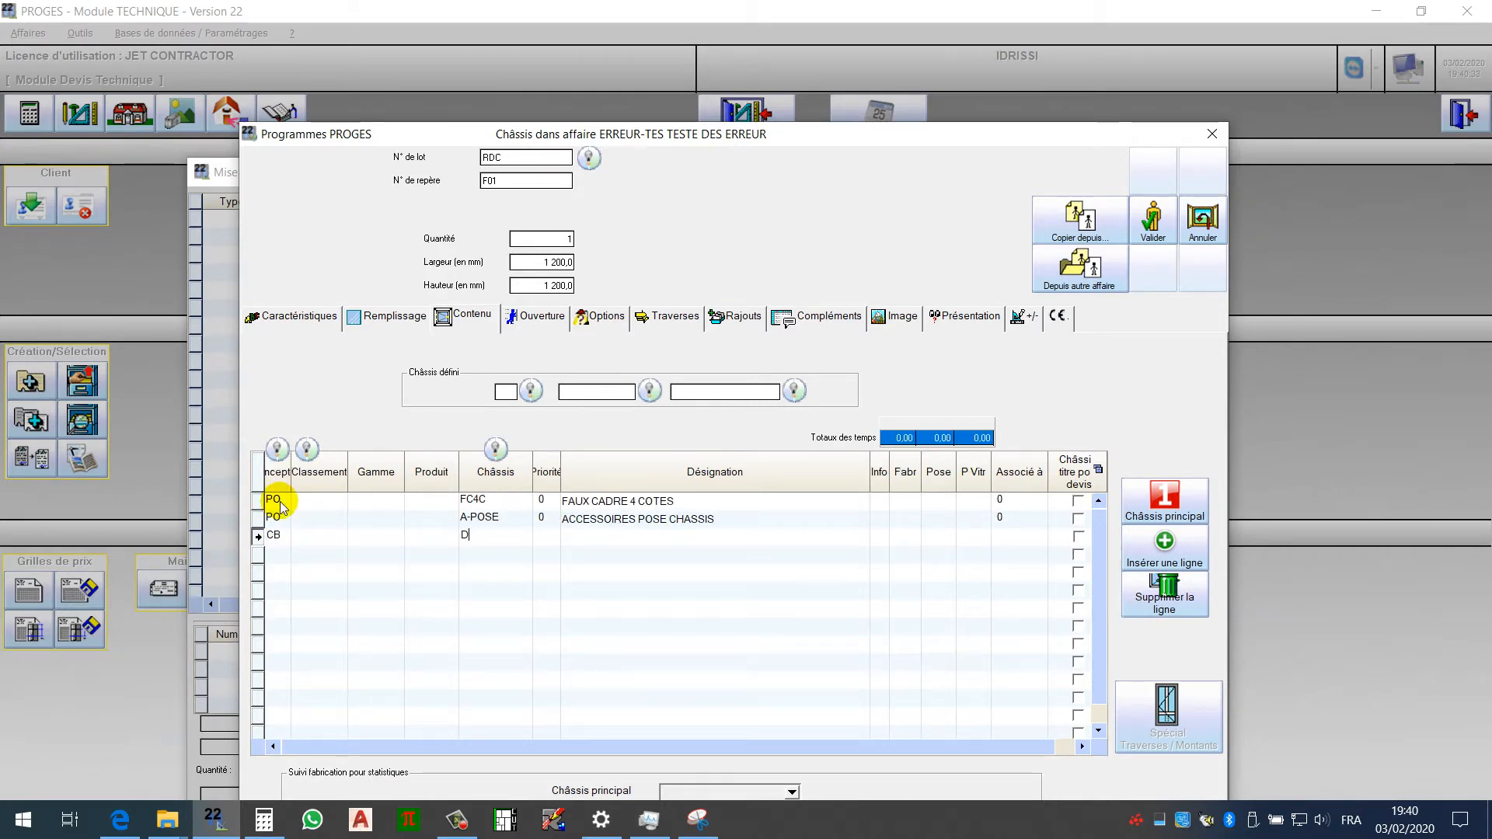
Add the sliding frame DC-C010 and the two-leaf sliding sash OC-2VTX to the châssis content under designer CB.
text(DC-C010)
key(Return)
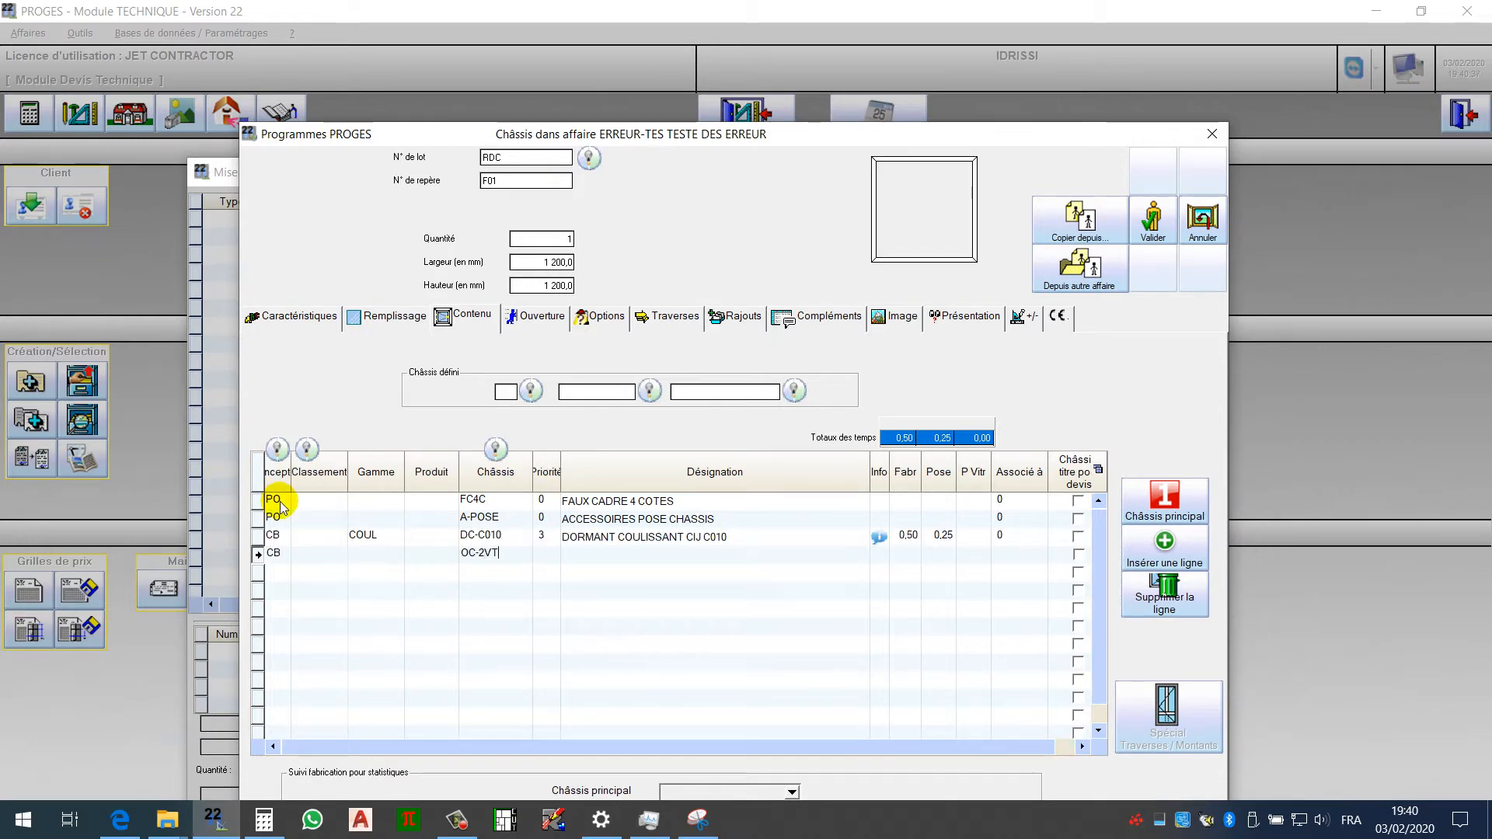
text(OC-2VTX)
key(Return)
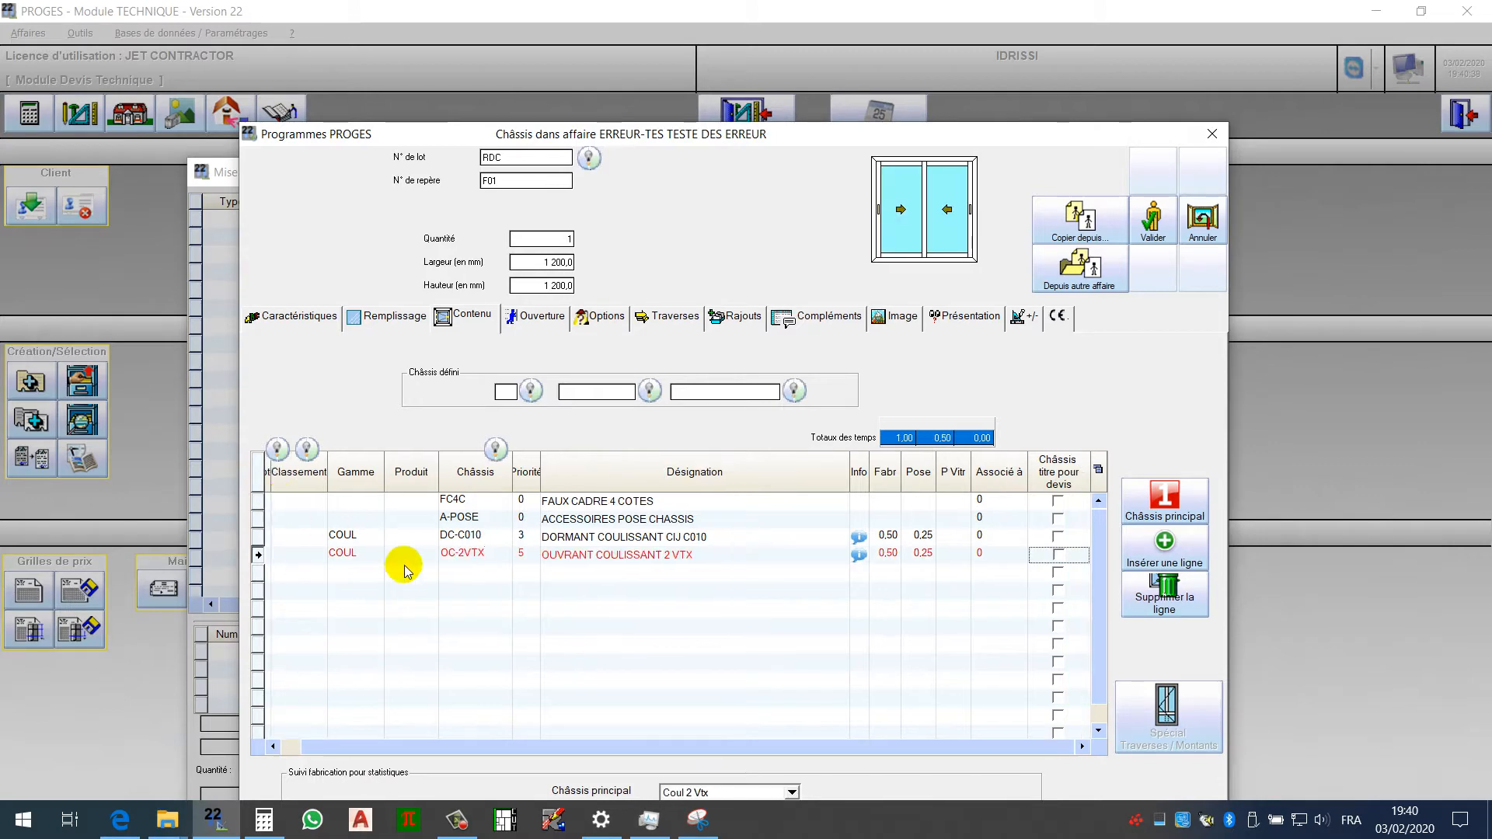
Check the châssis option choices, validate it, and close item entry without adding another châssis.
click(590, 318)
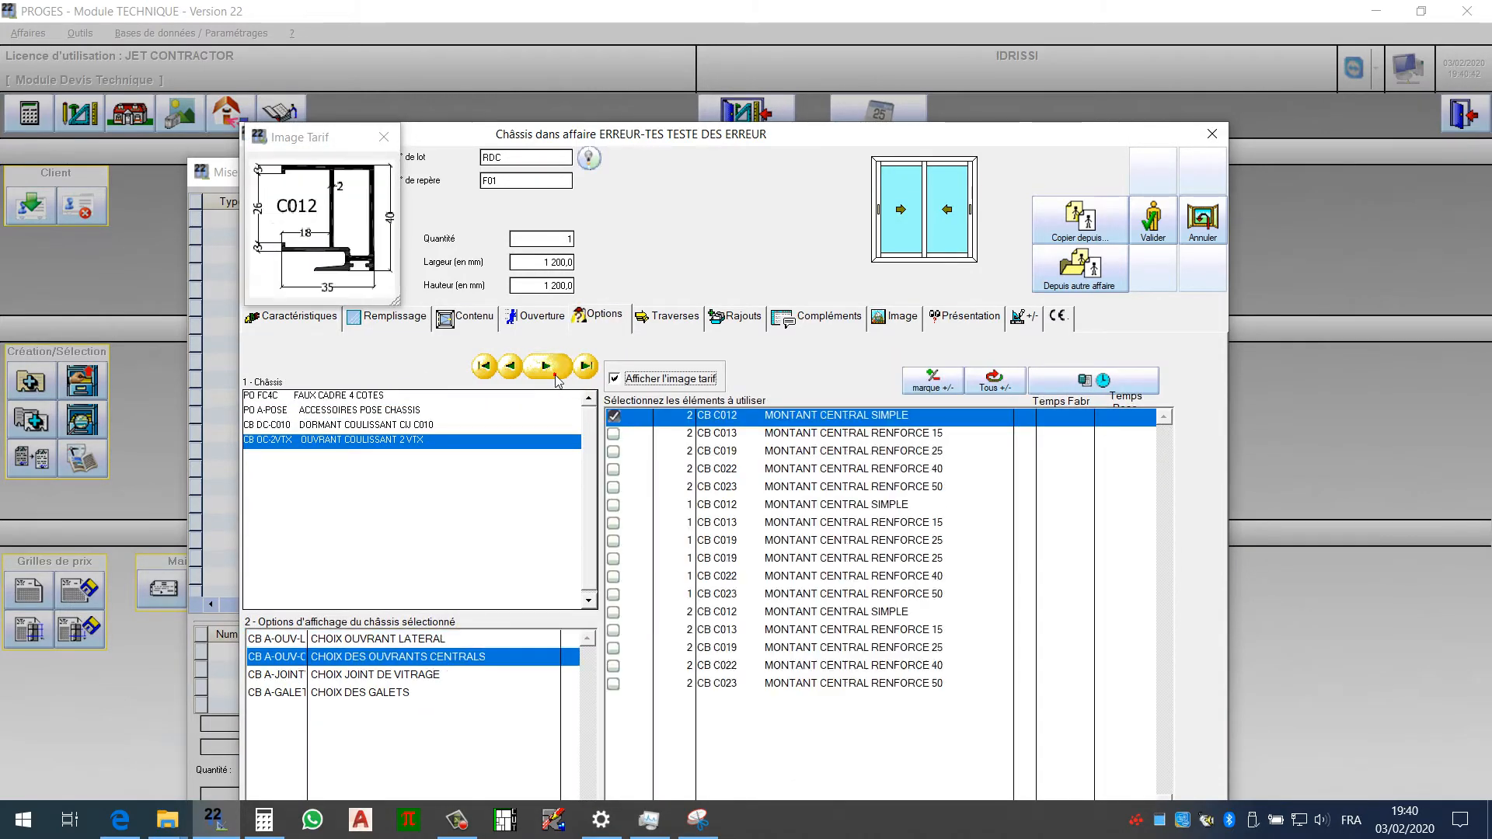
click(1152, 222)
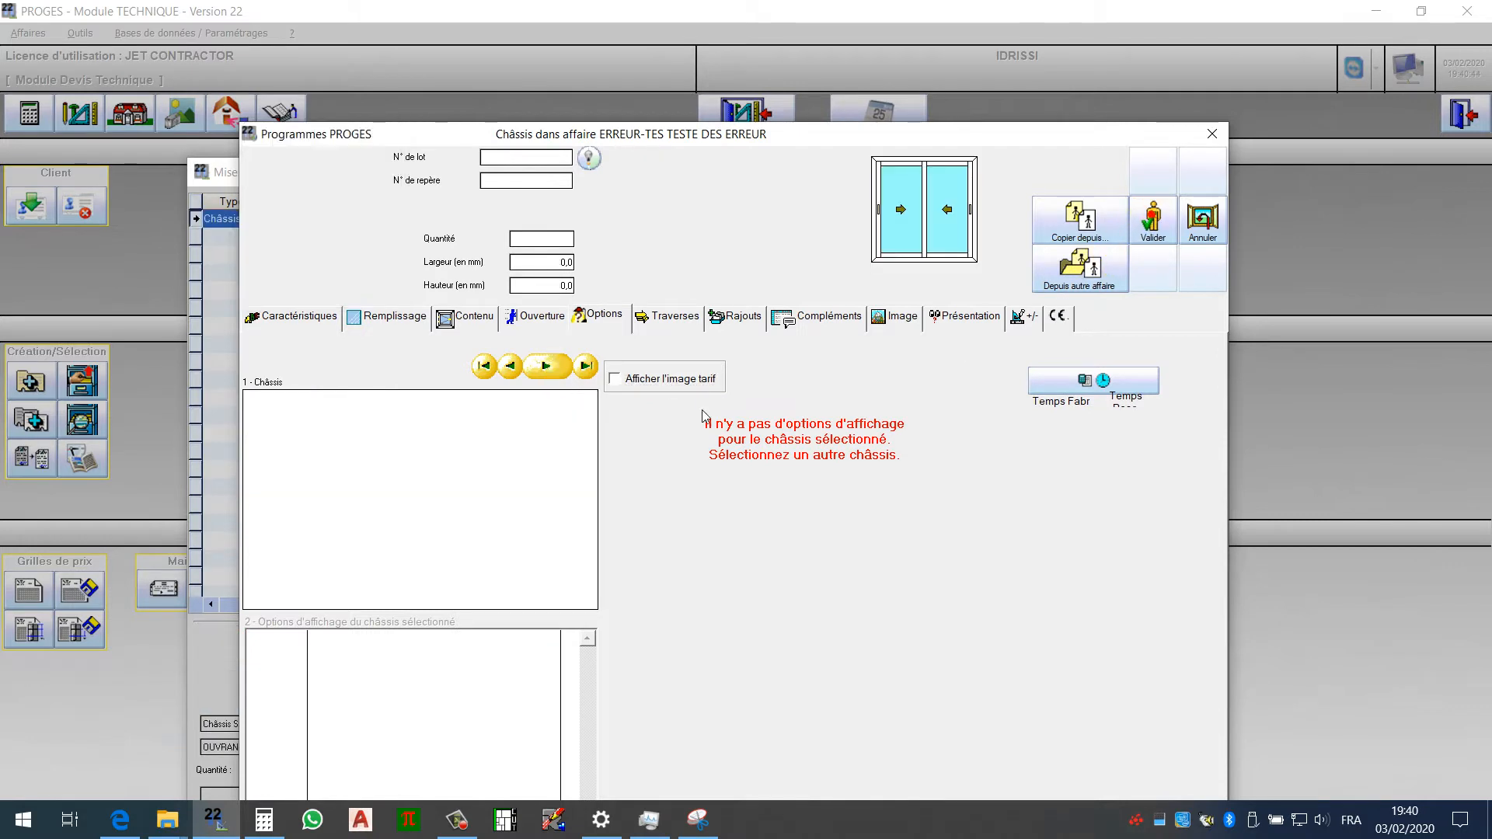
click(547, 183)
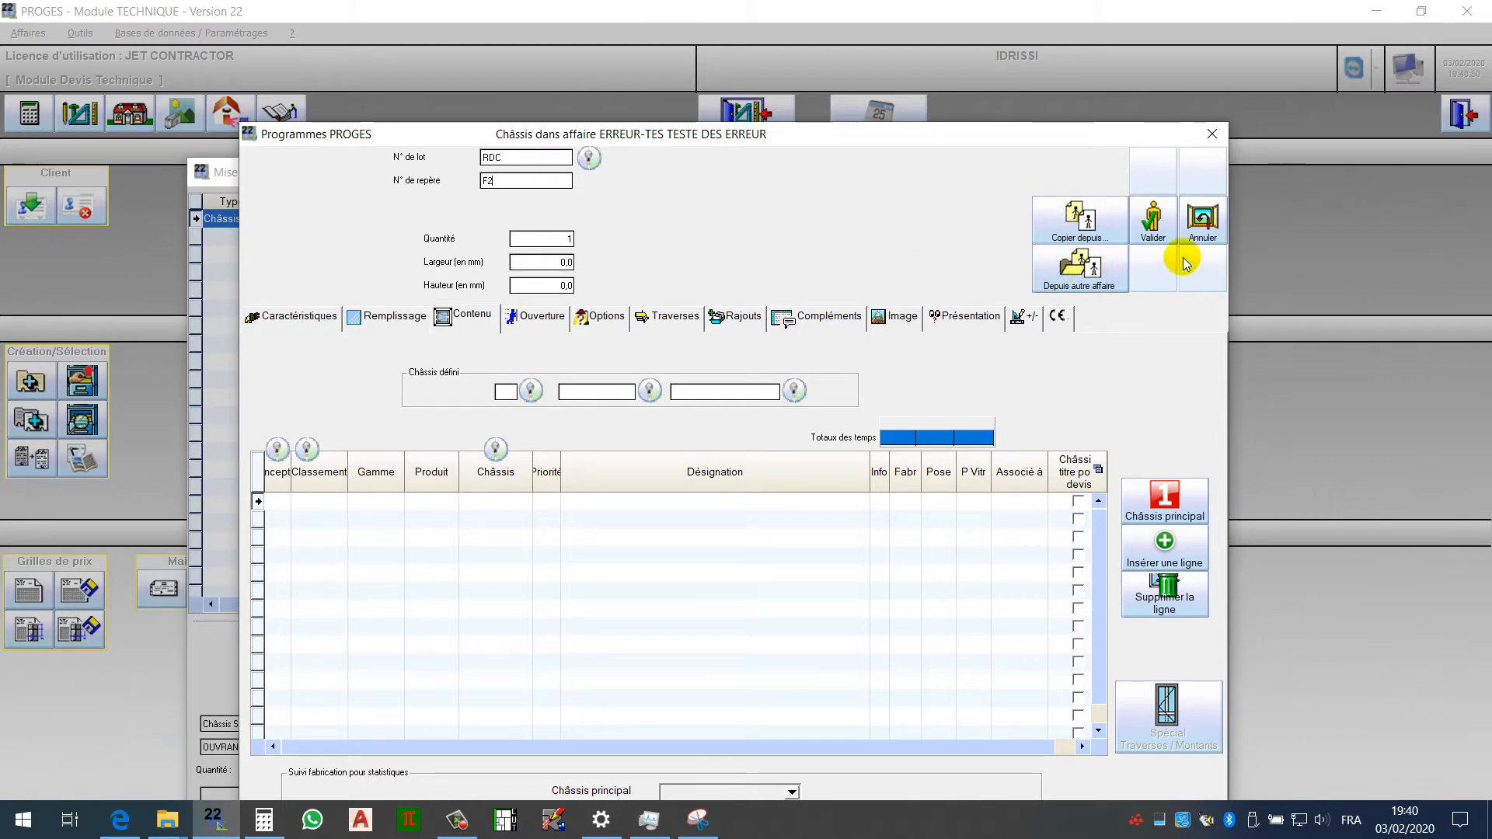
click(1204, 230)
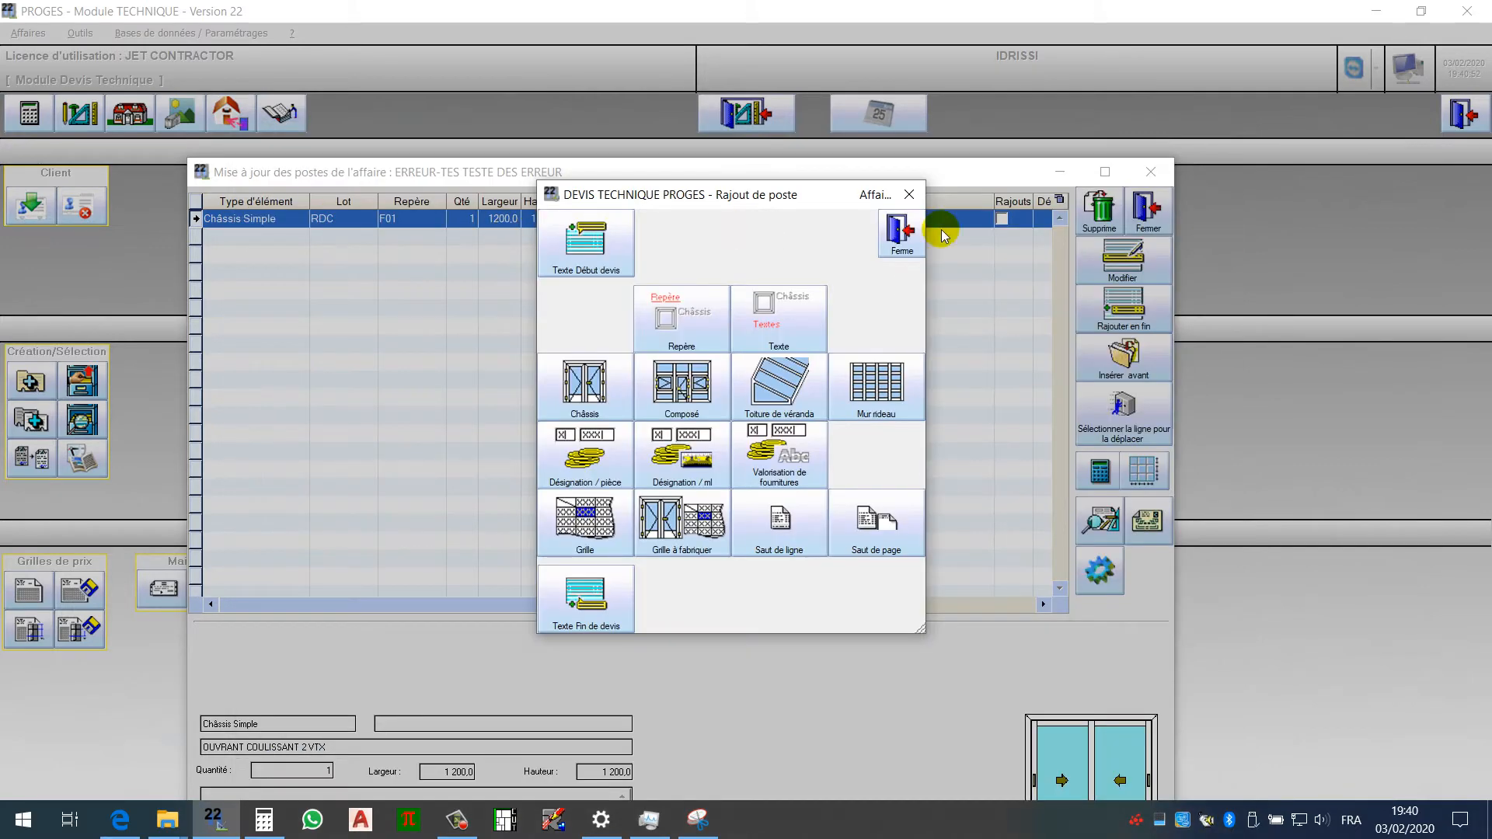
click(900, 236)
Reopen châssis F01 to check its characteristics and colours, and return to the main screen.
double_click(546, 412)
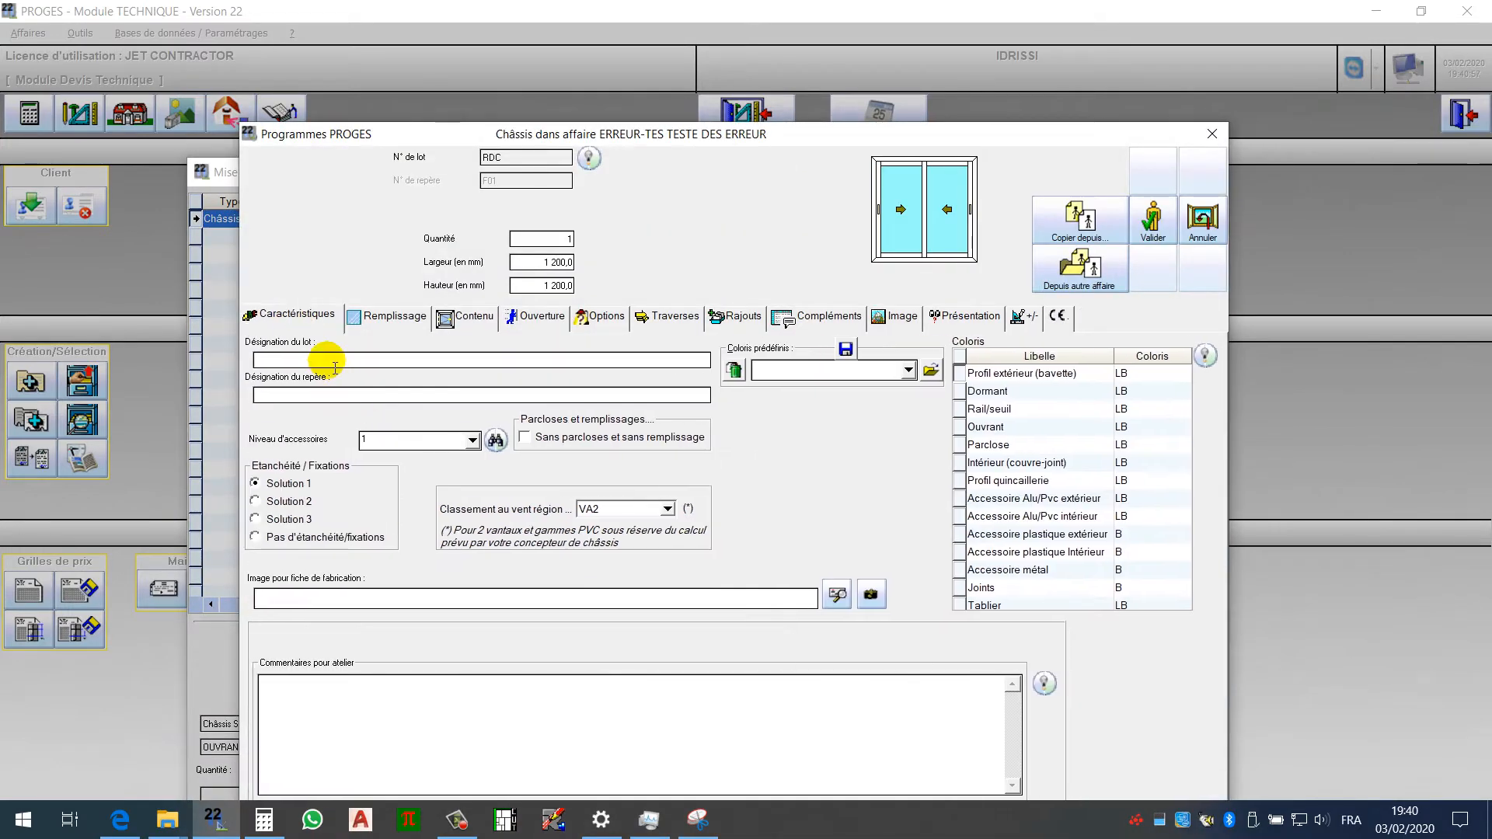
text(C)
key(Escape)
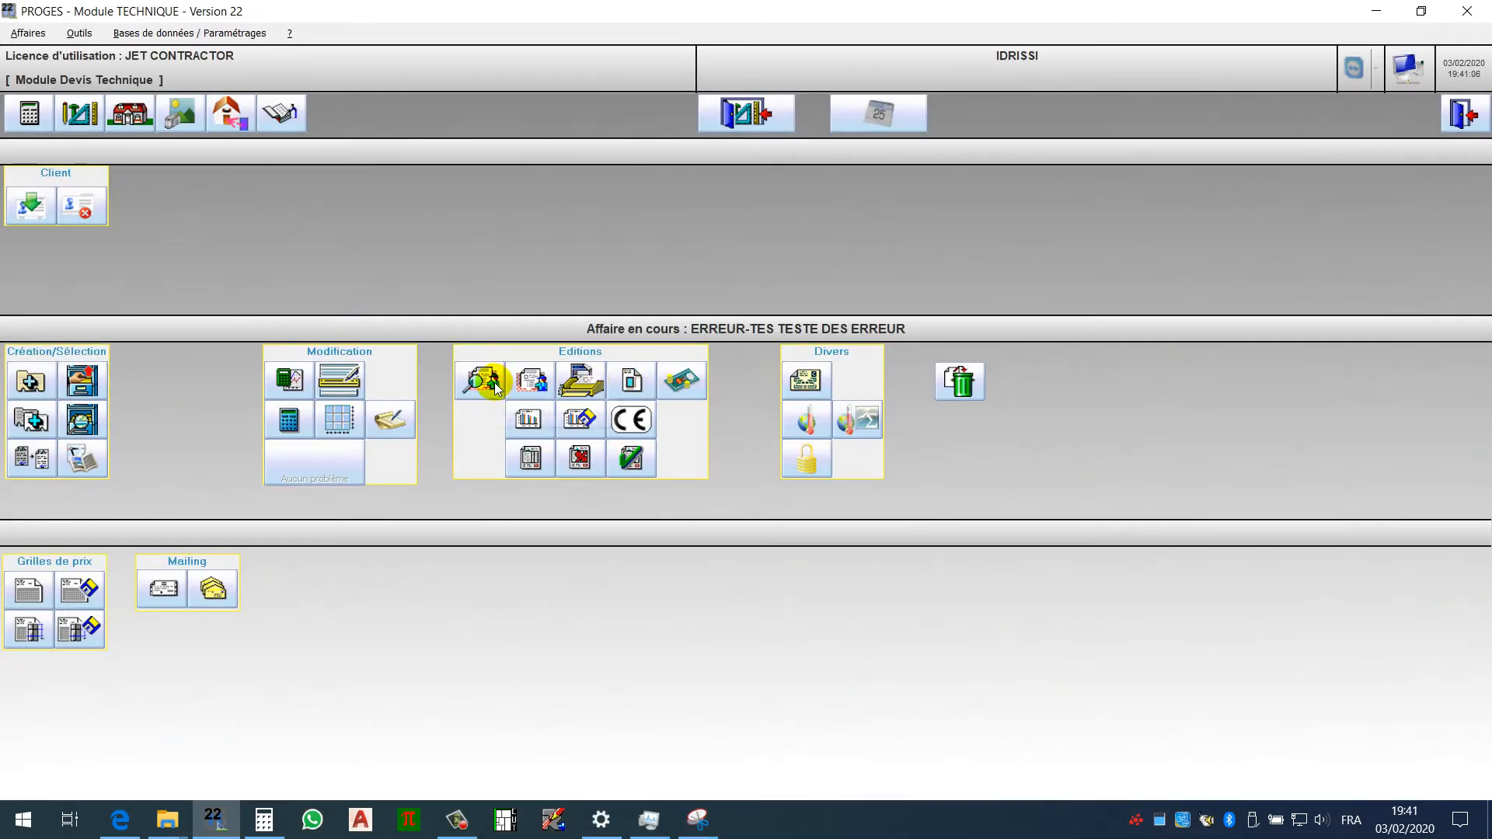
Preview the priced quote for the ERREUR-TES affair and close the preview.
click(495, 387)
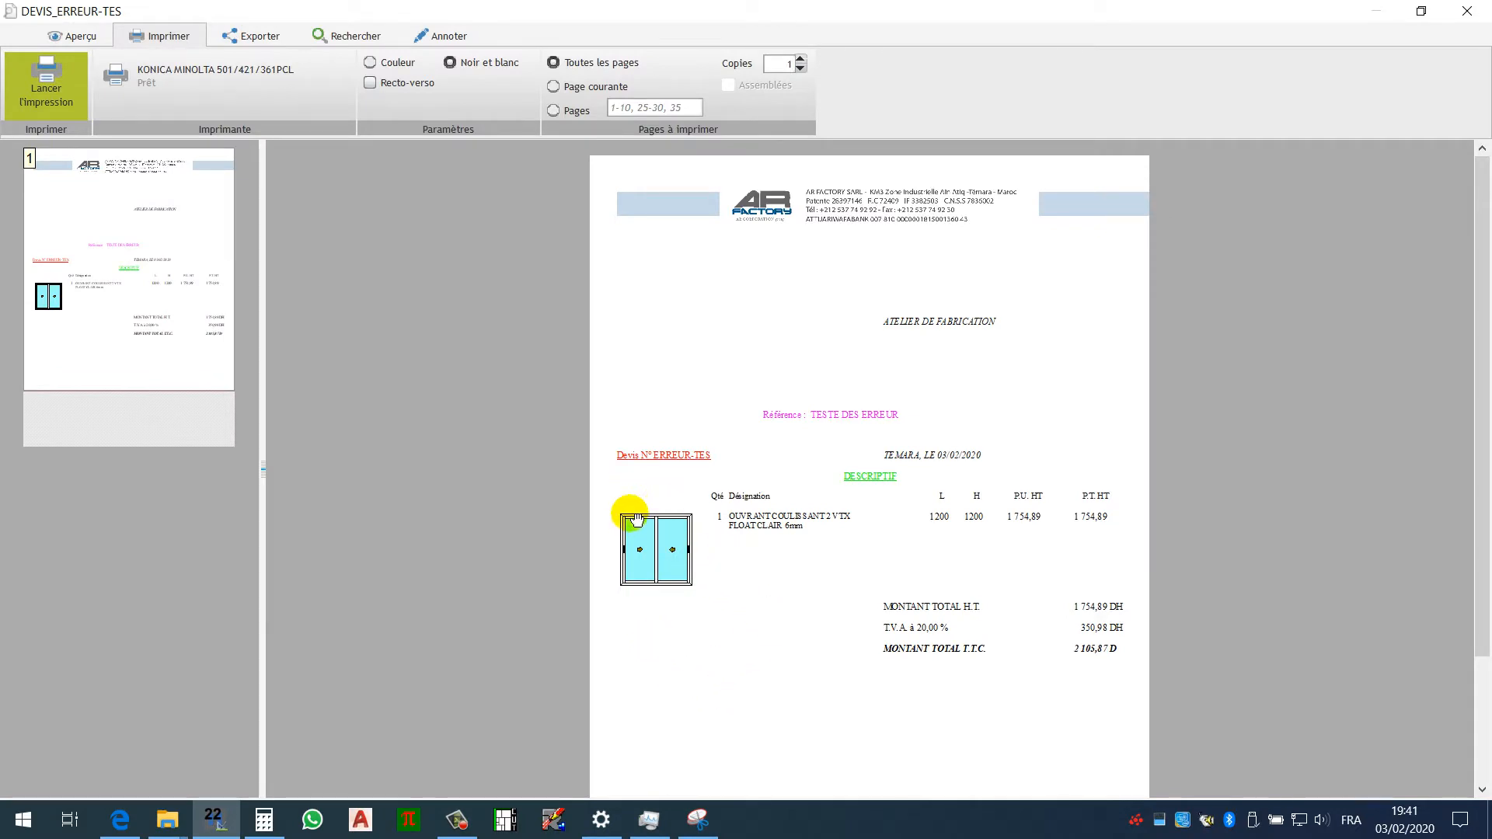
key(Escape)
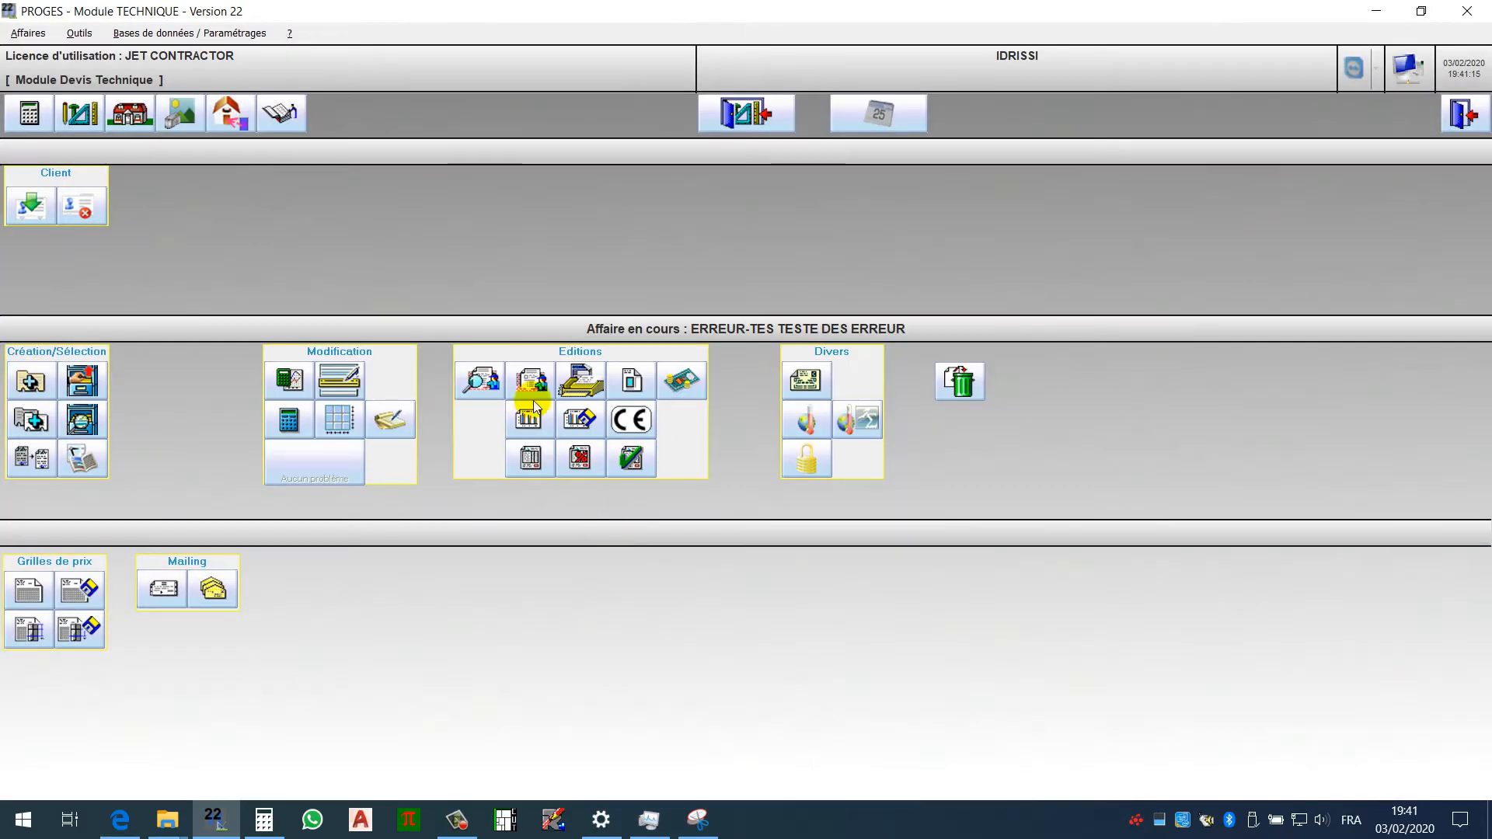
Switch to the Fabrication module, preview the châssis sketch and the fabrication sheet of ERREUR-TES, and close both previews.
click(741, 128)
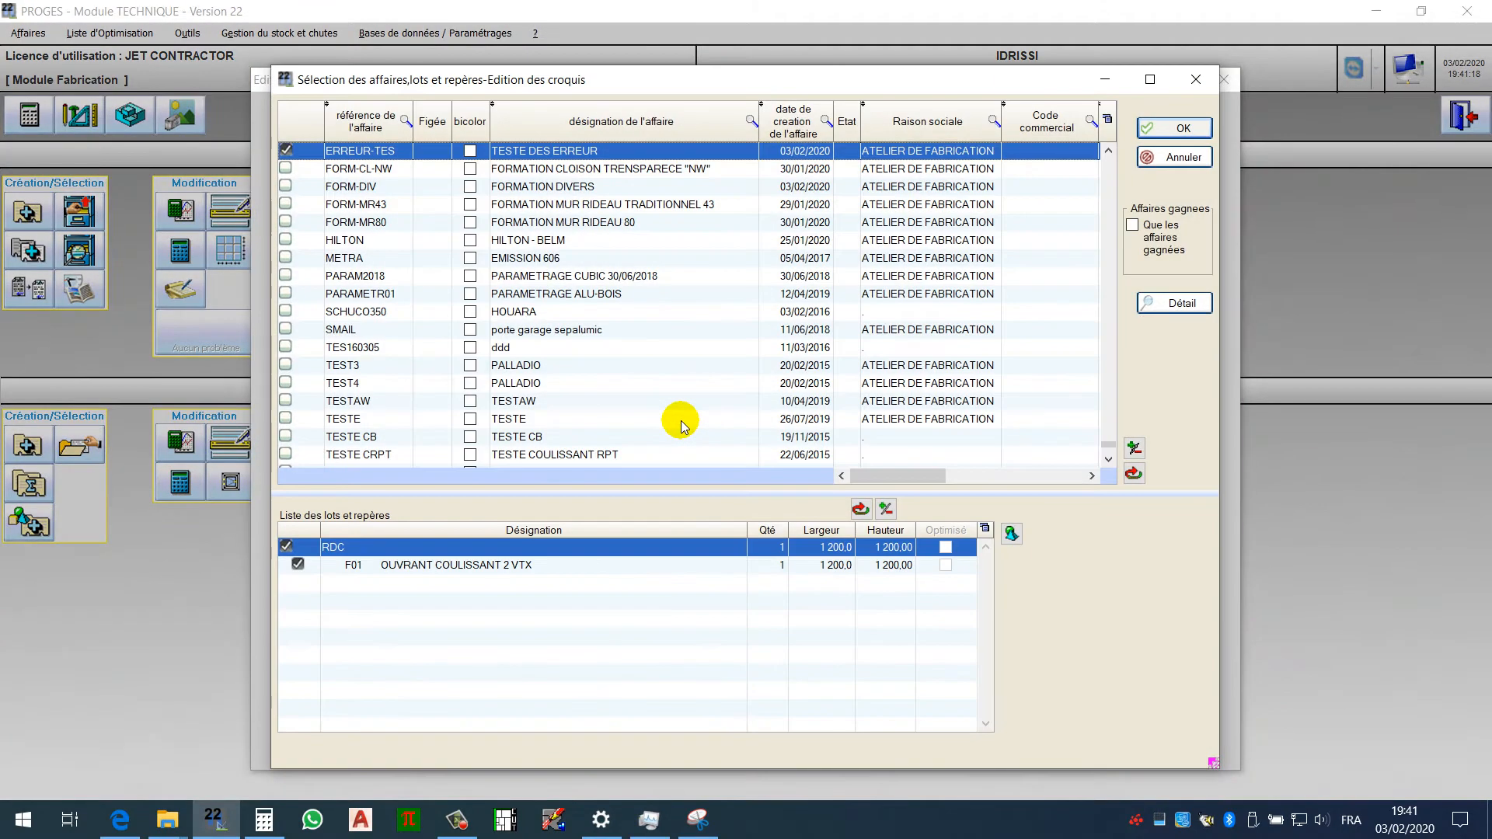
key(Return)
key(Return)
key(Return)
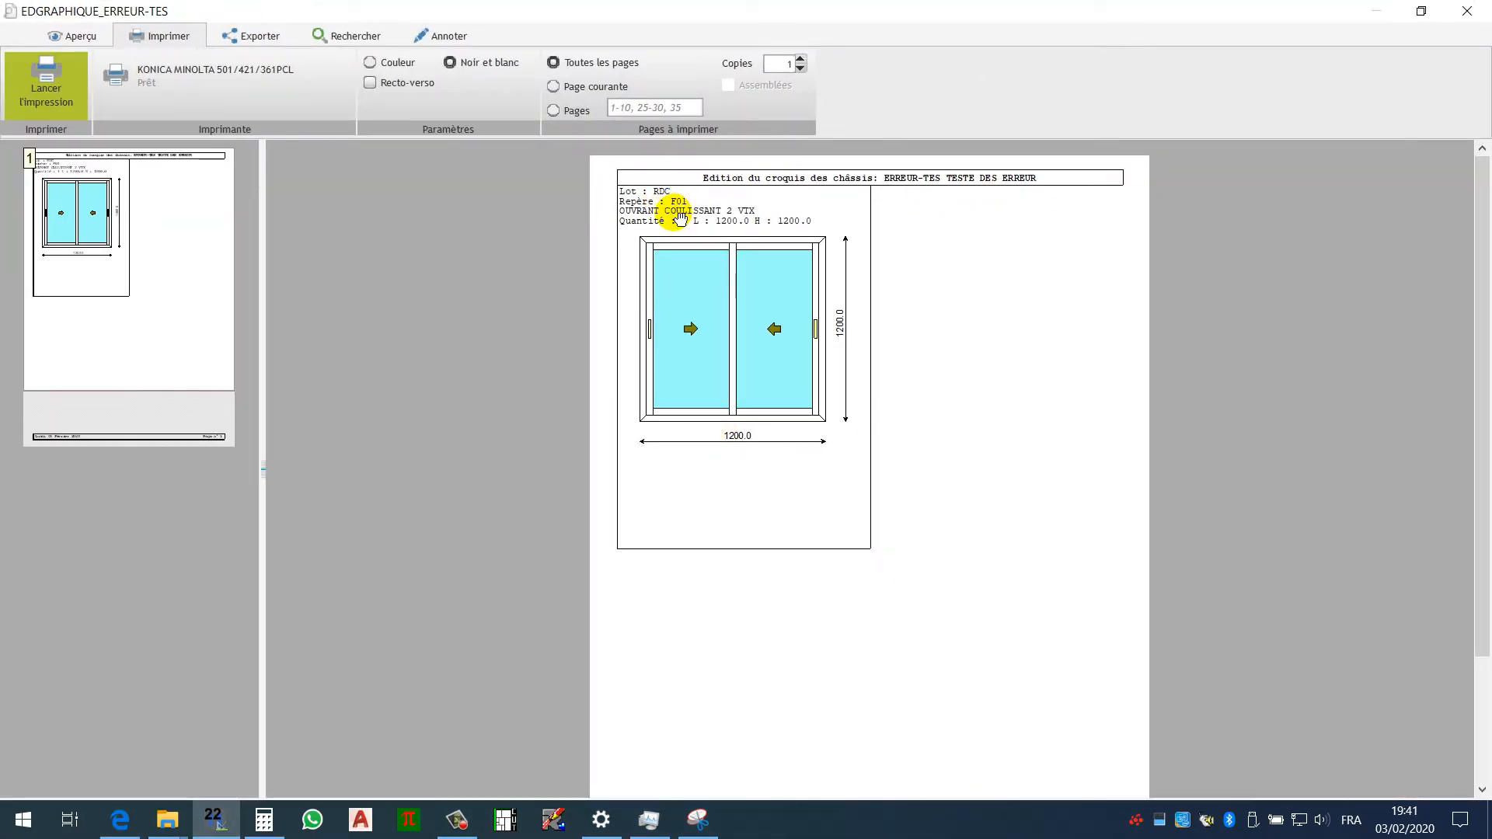
key(Escape)
key(Escape)
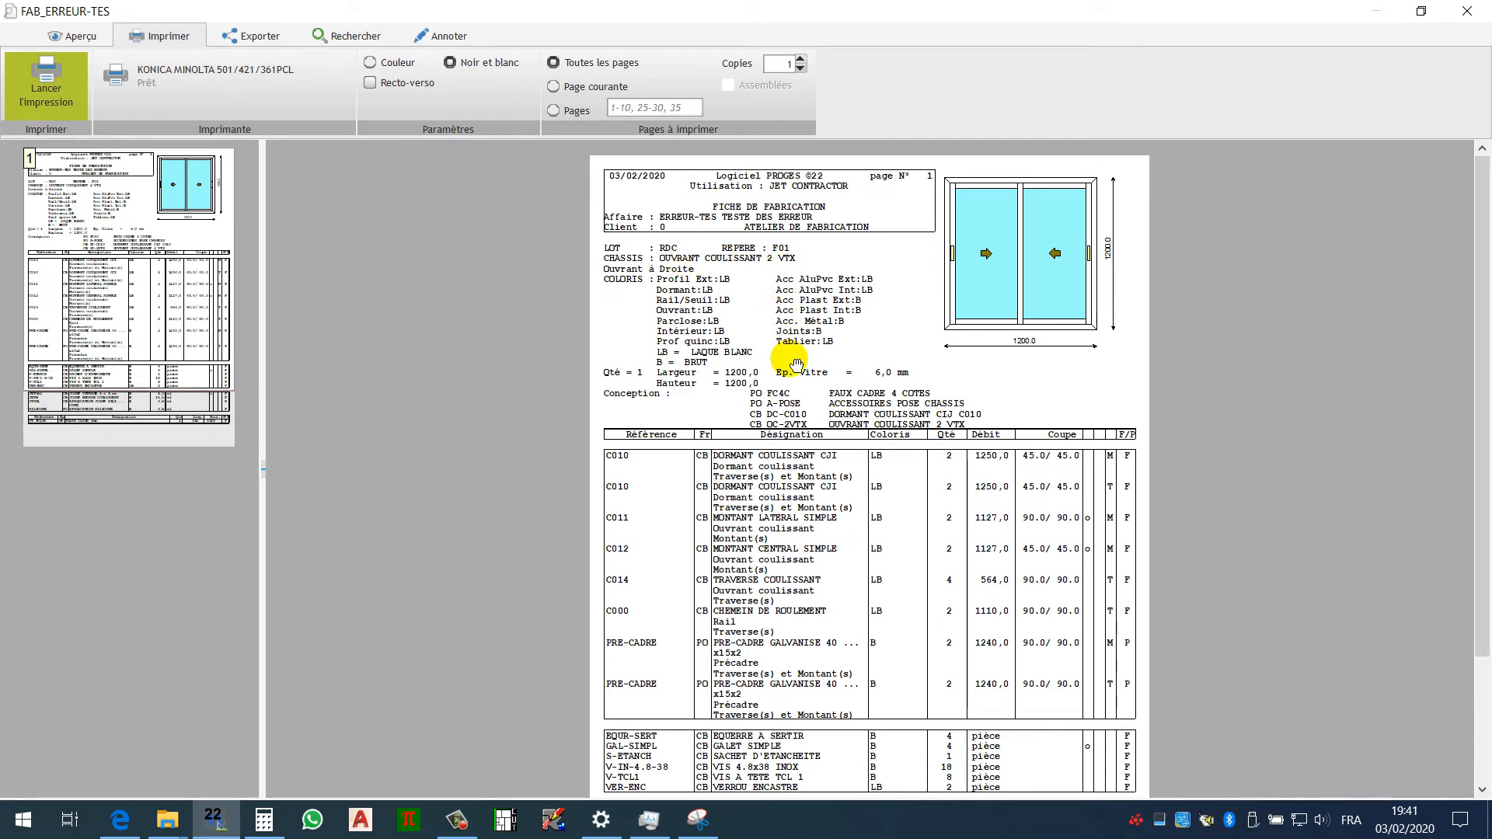
key(Escape)
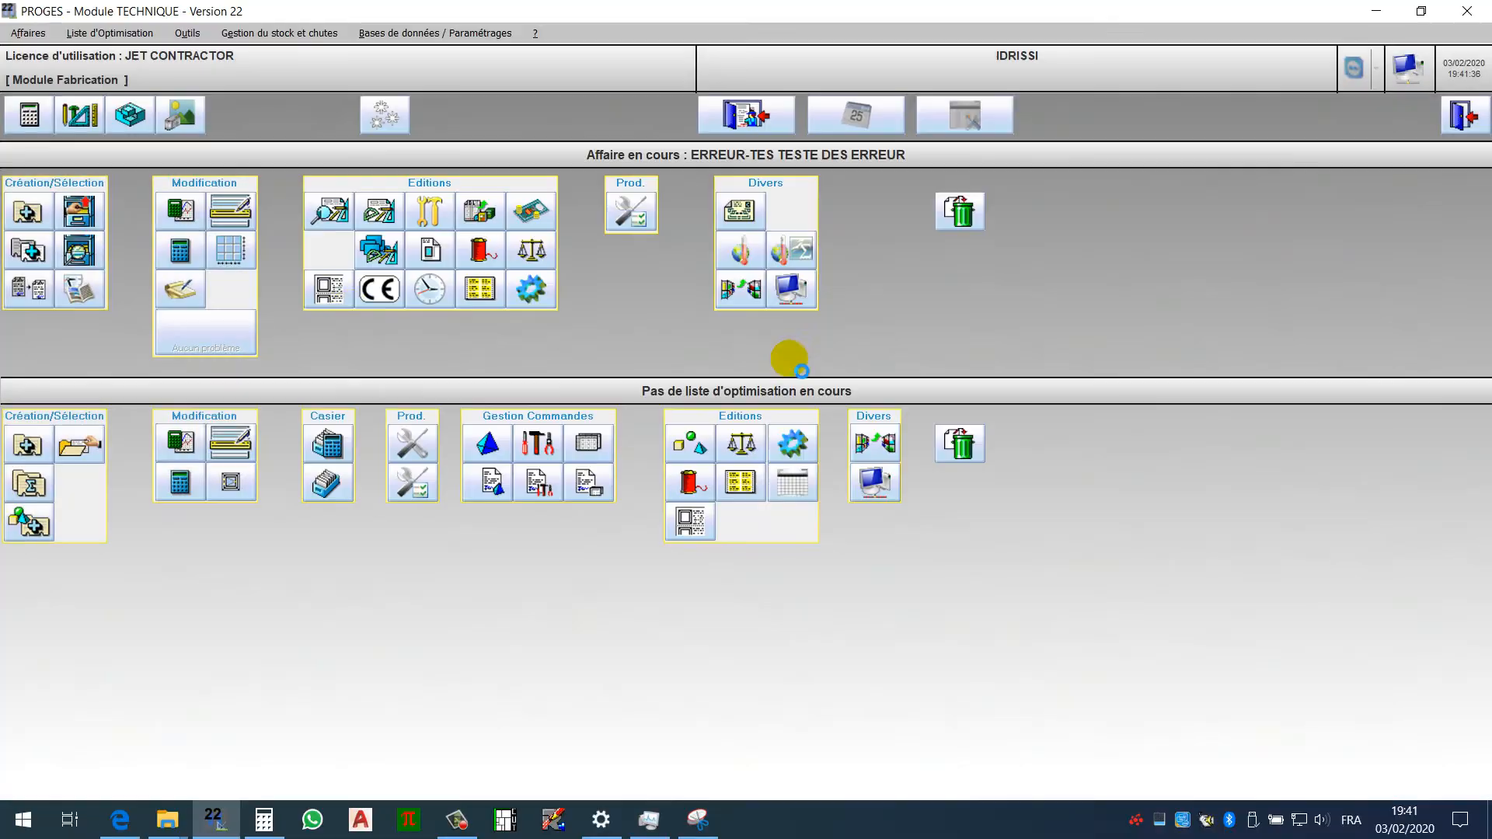
Open châssis F01 from the affair's items, set its lot designation to RDC, fill in its repère designation, and validate.
click(244, 214)
click(507, 223)
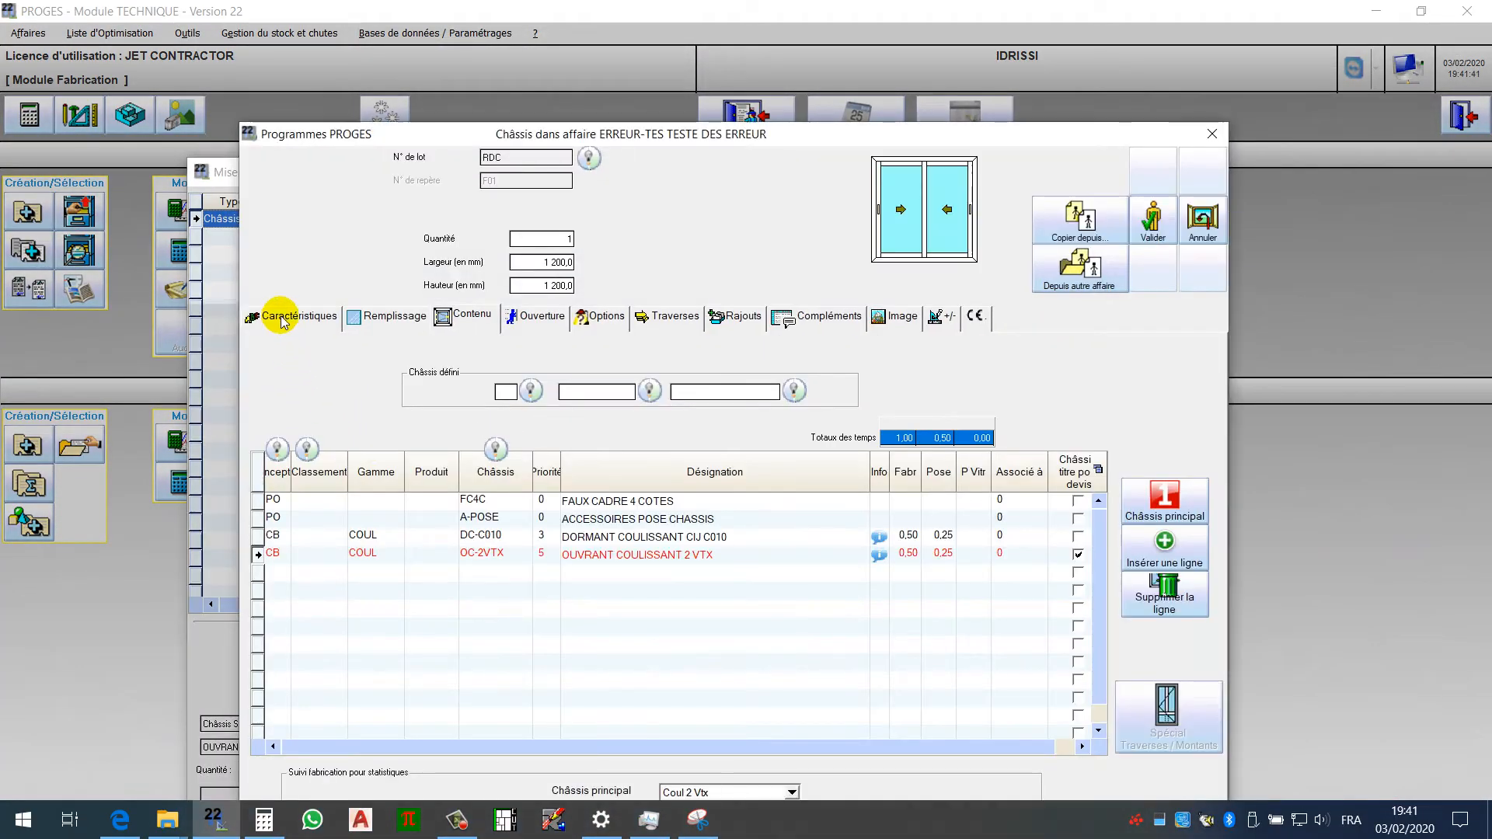
click(283, 315)
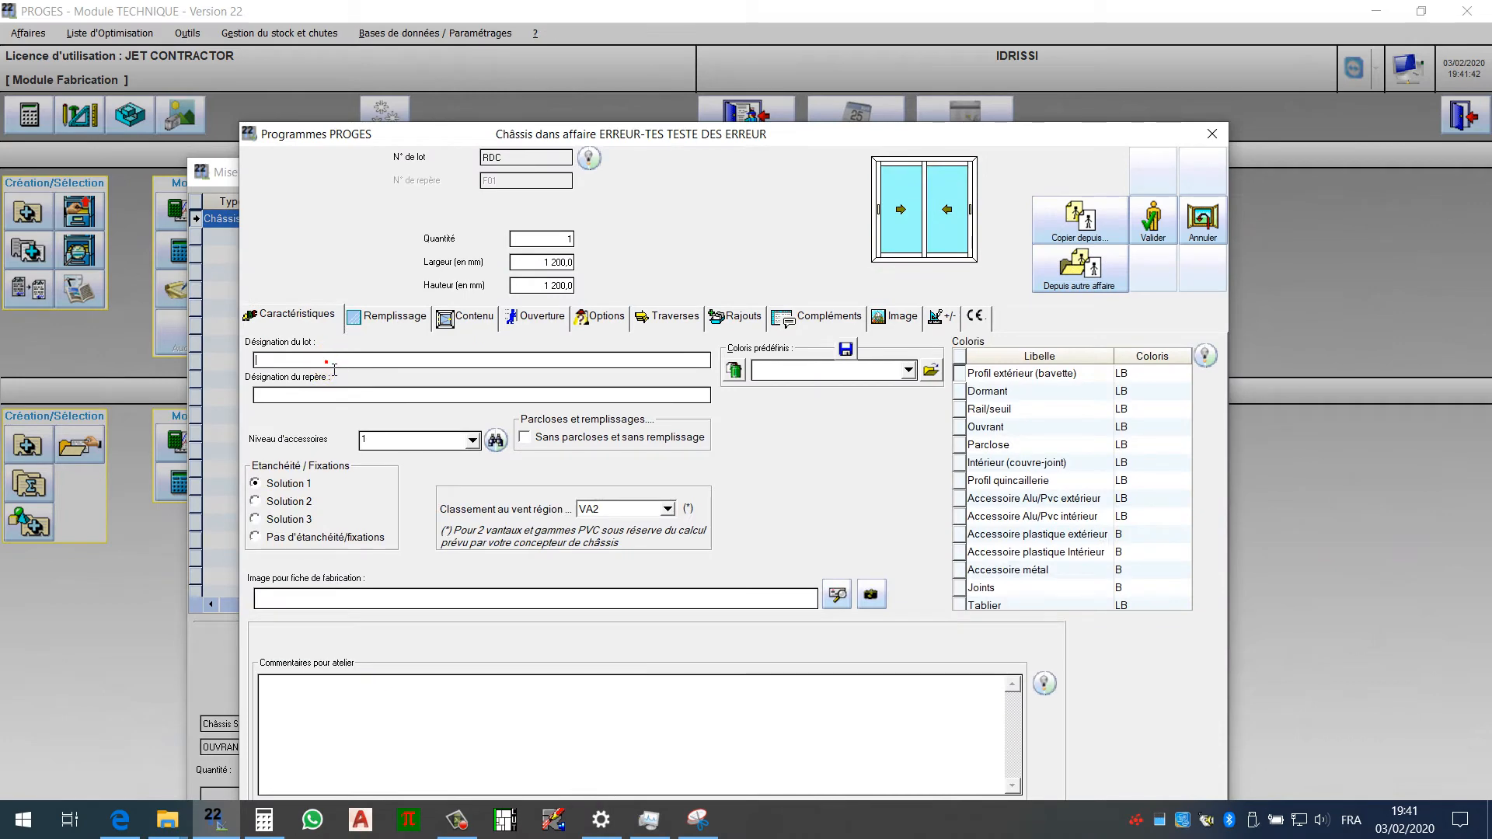
click(326, 360)
text(RDC)
click(309, 396)
key(Return)
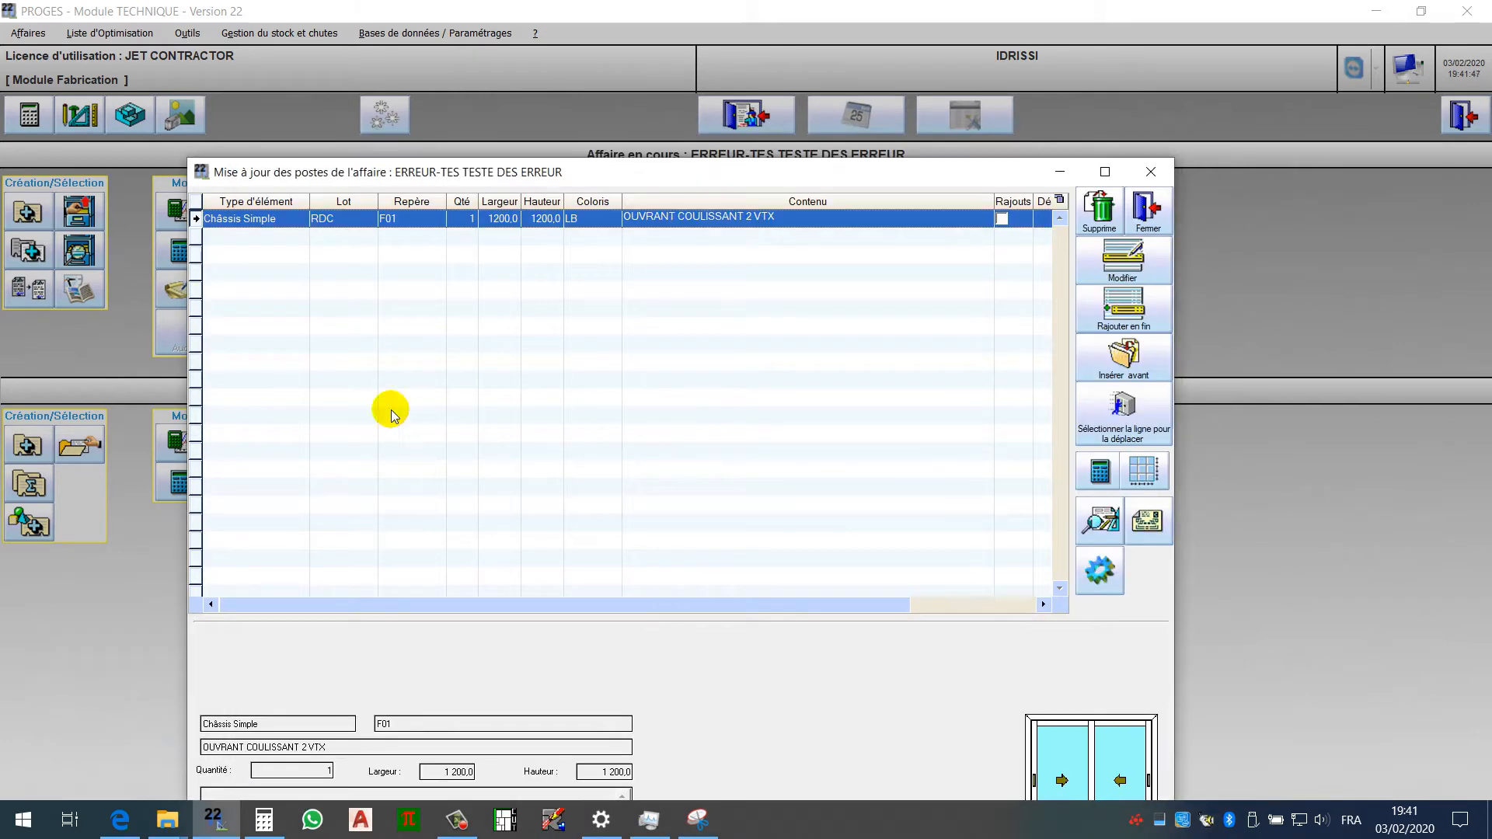
Add a new châssis in lot RDC with repère F02 and set its repère designation to F02.
click(1116, 322)
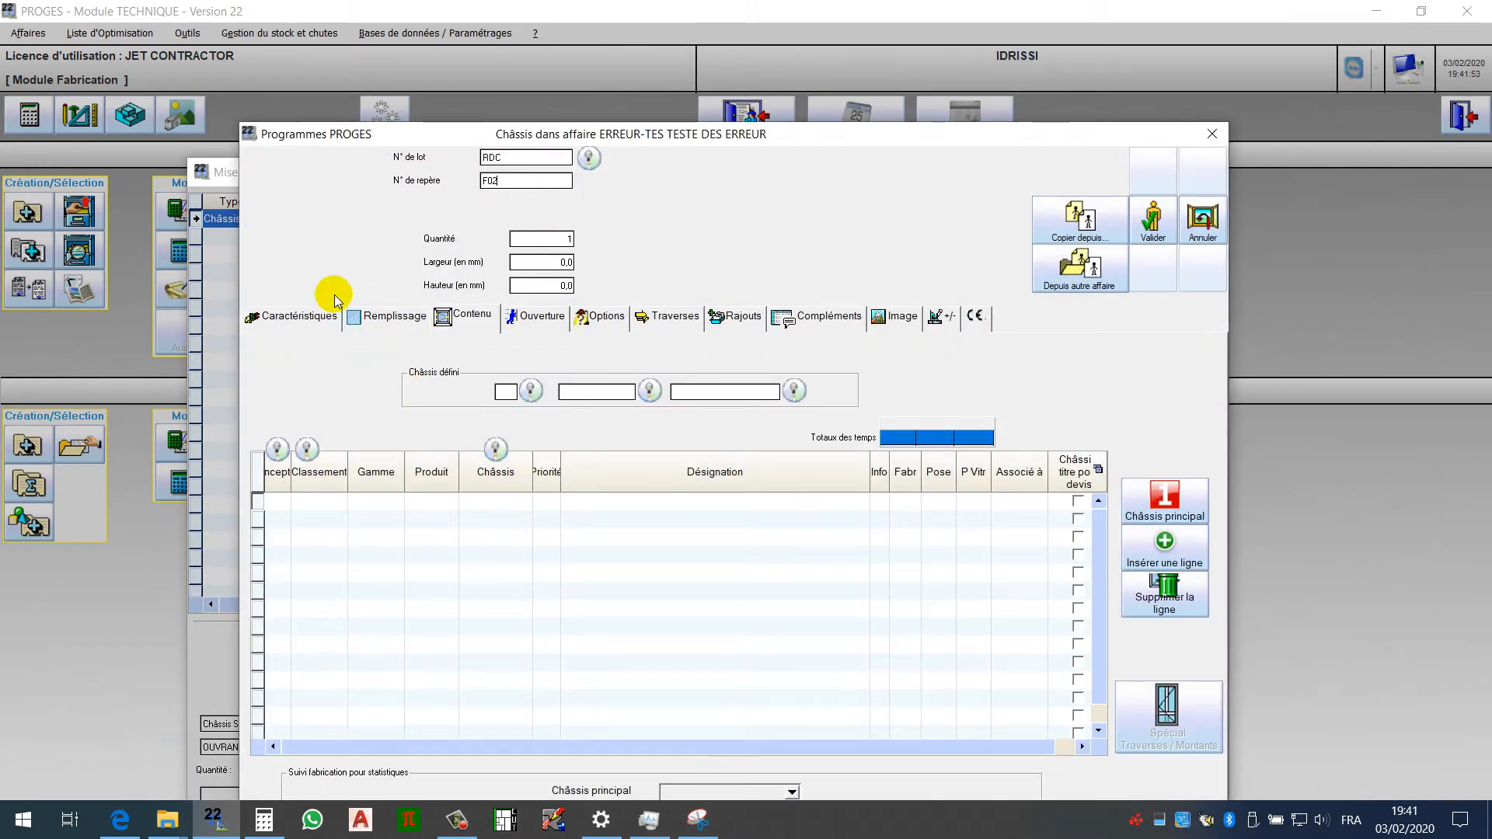
click(268, 321)
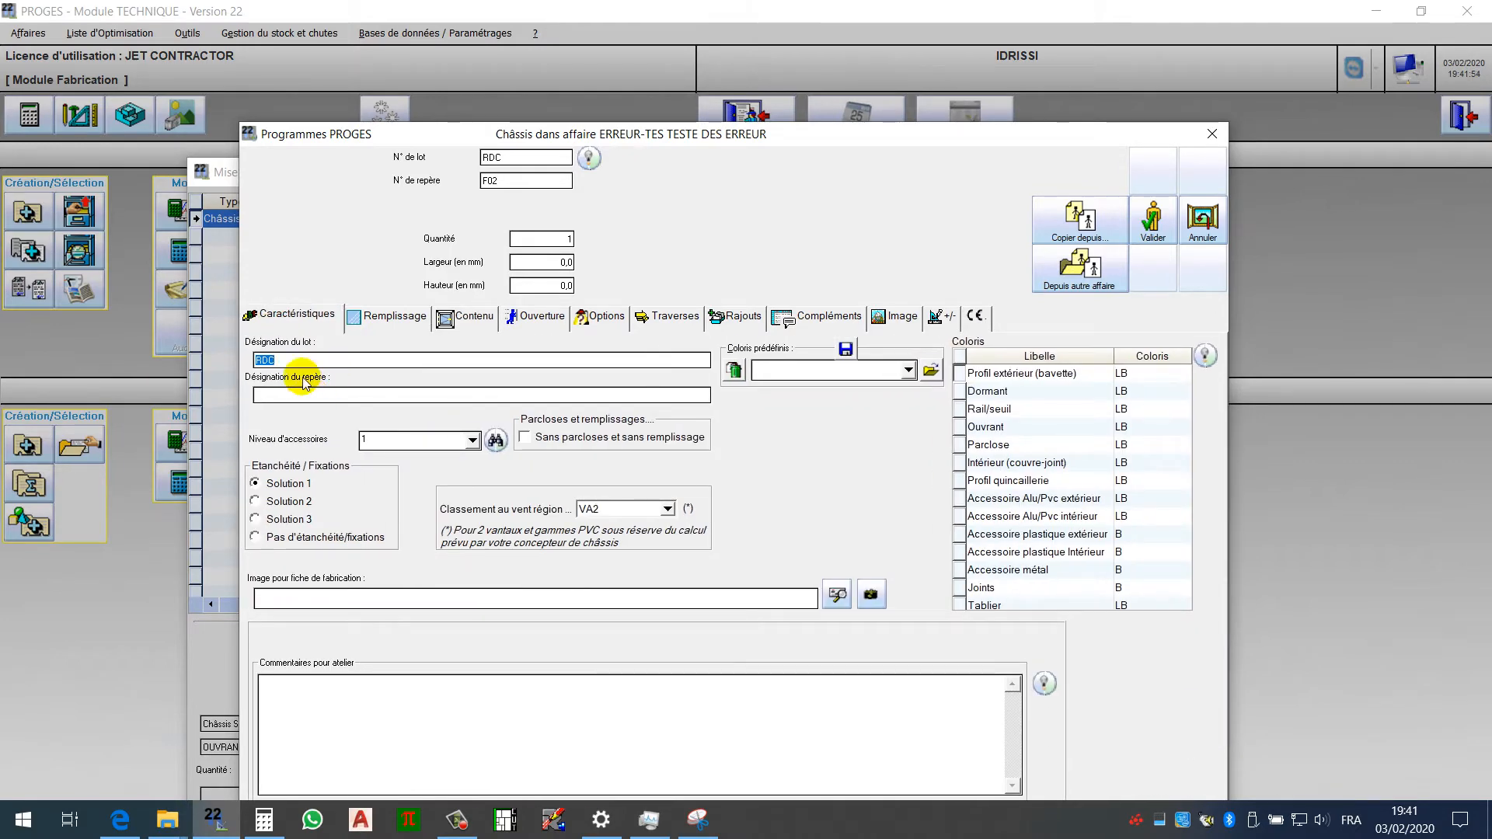
click(288, 396)
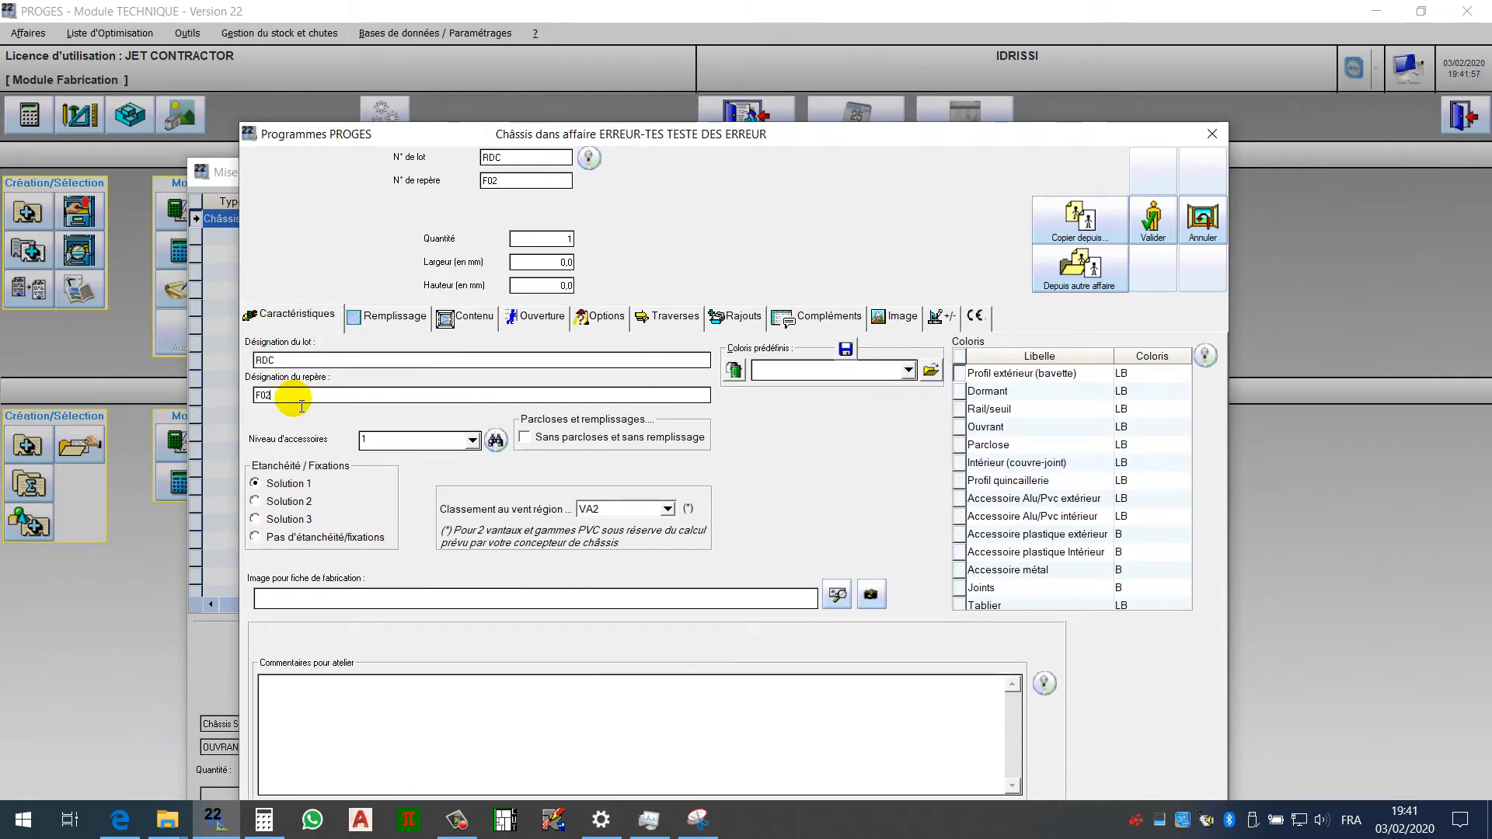
Copy châssis F01 into RDC F02, set the width to 1600 mm, and validate without consulting the display options.
click(1049, 236)
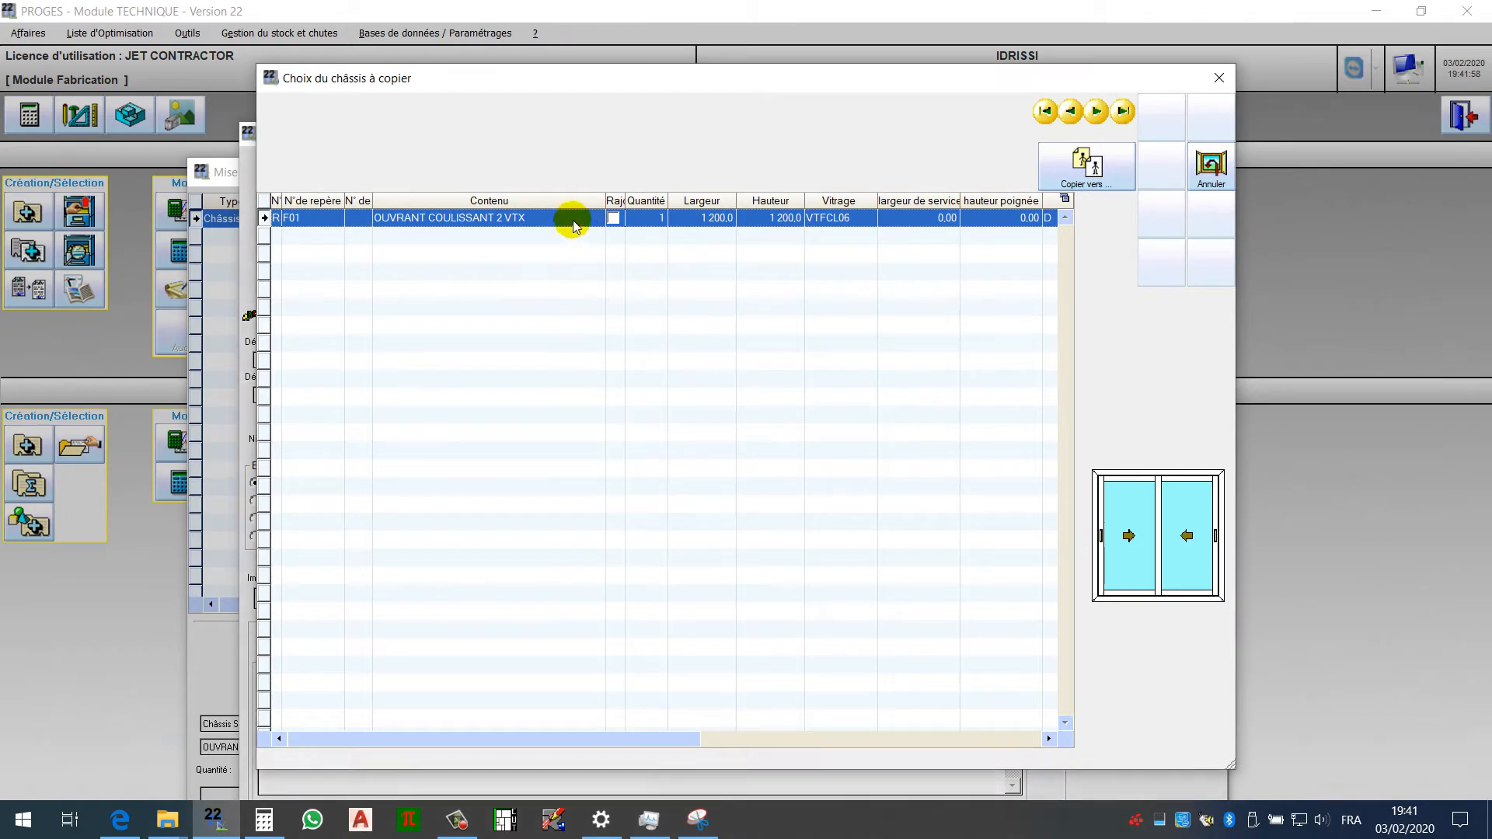
double_click(574, 226)
click(536, 268)
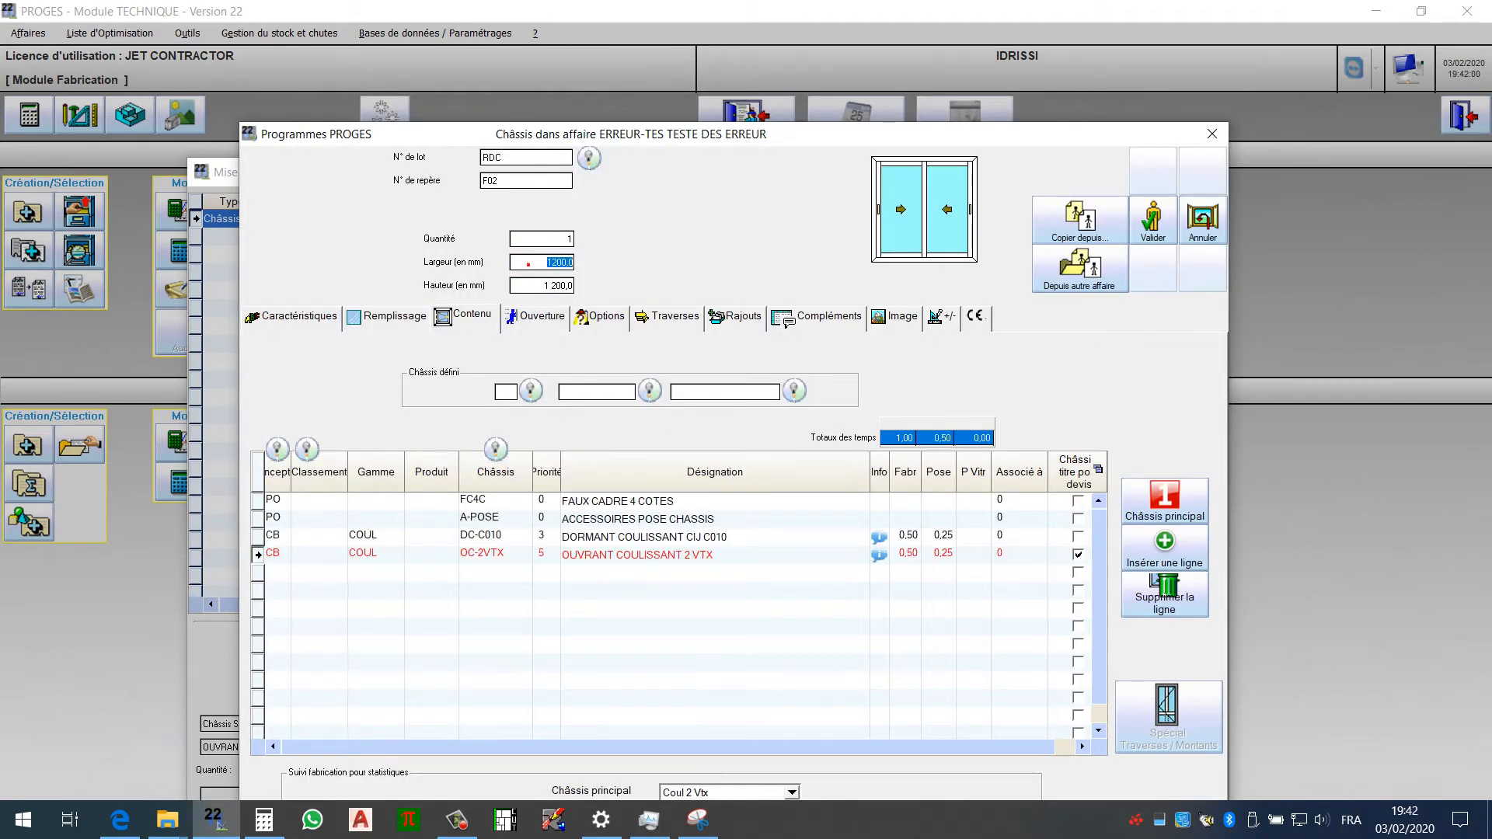
text(1 600)
key(Return)
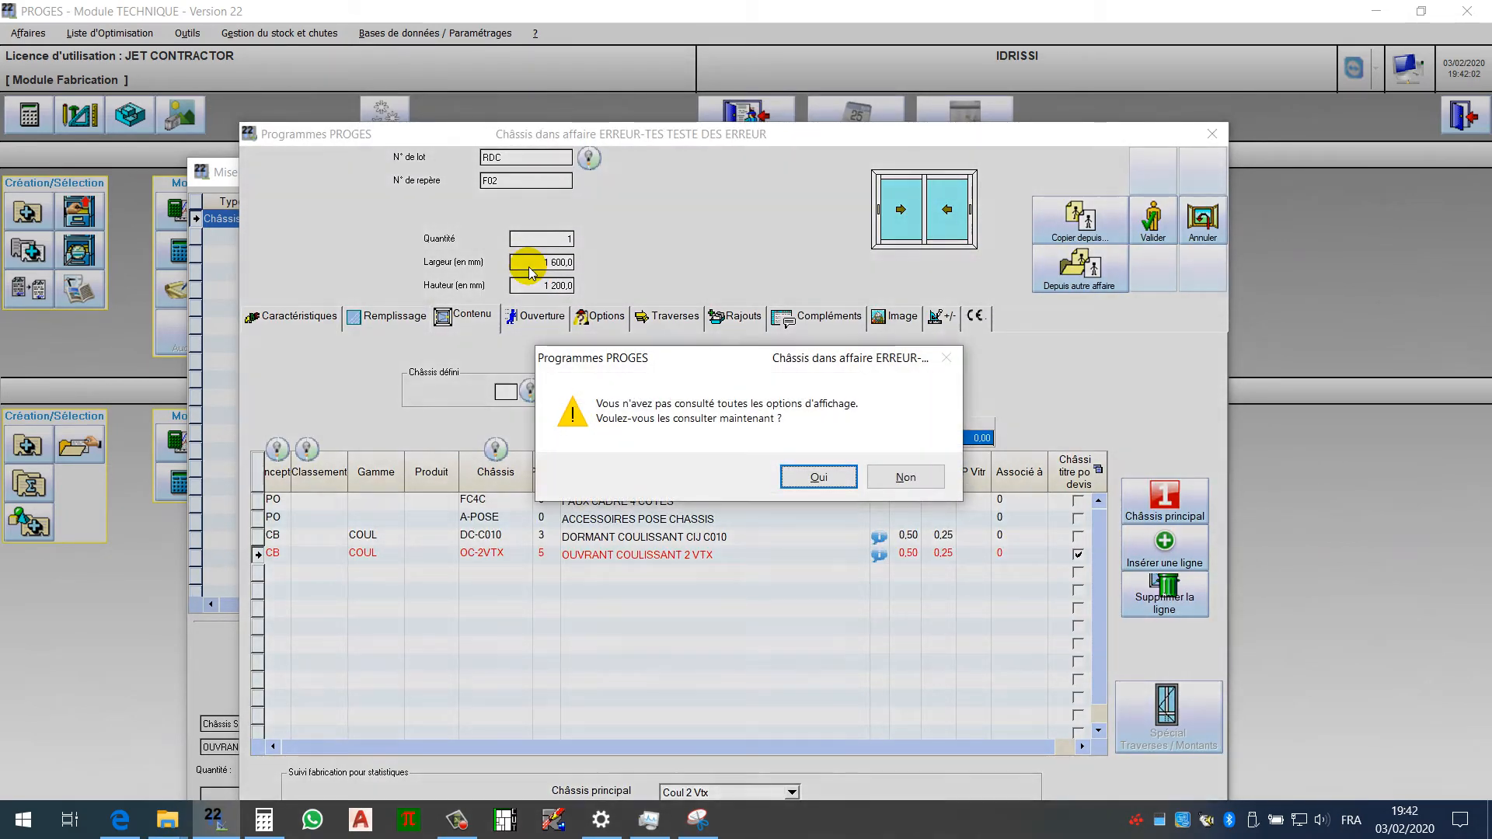
key(n)
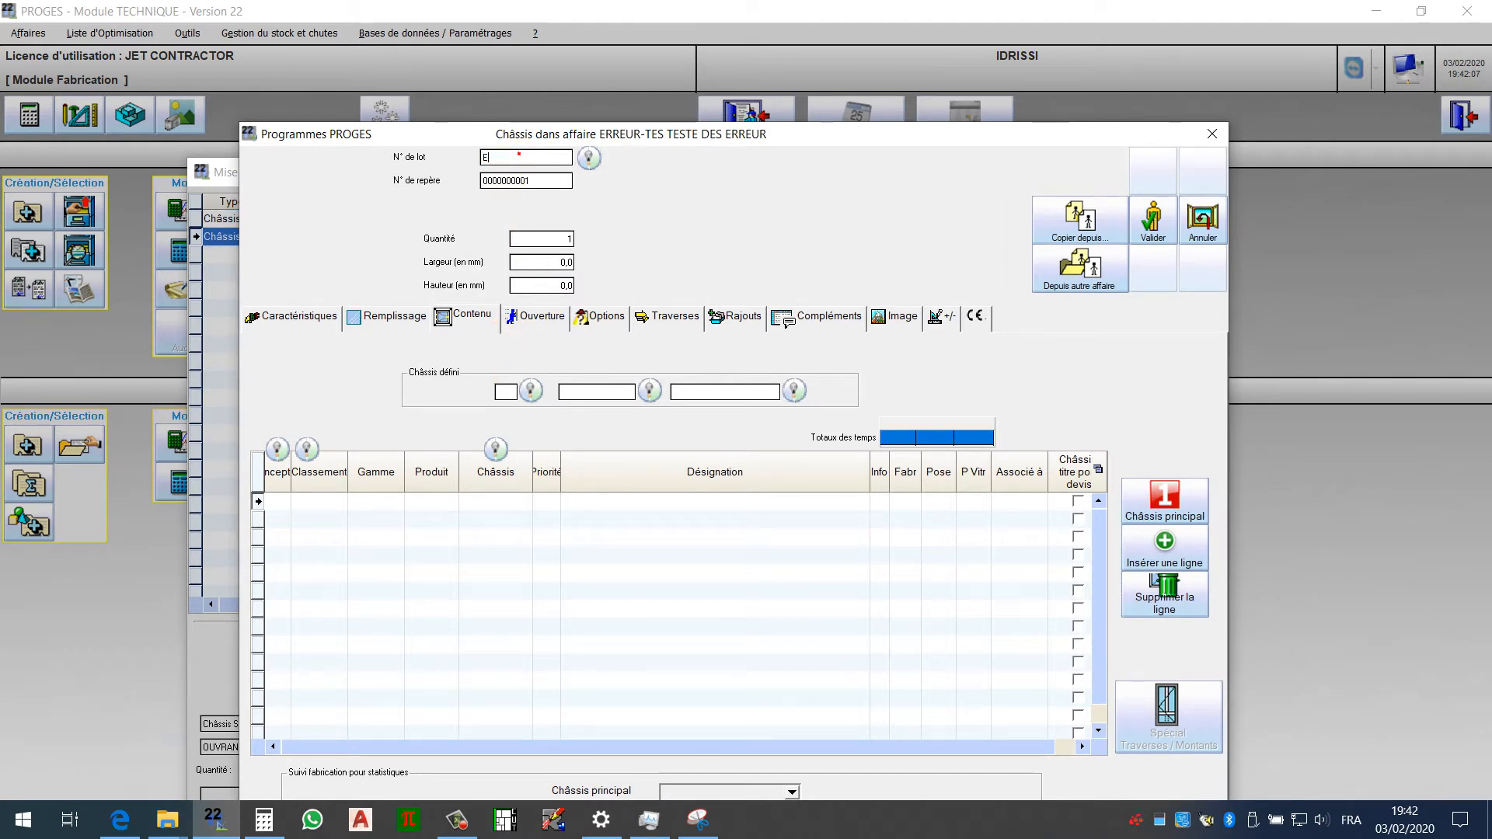
Define a new châssis as lot ETAGE, repère F01, with repère designation F01, and copy its contents from RDC châssis F02.
text(F01)
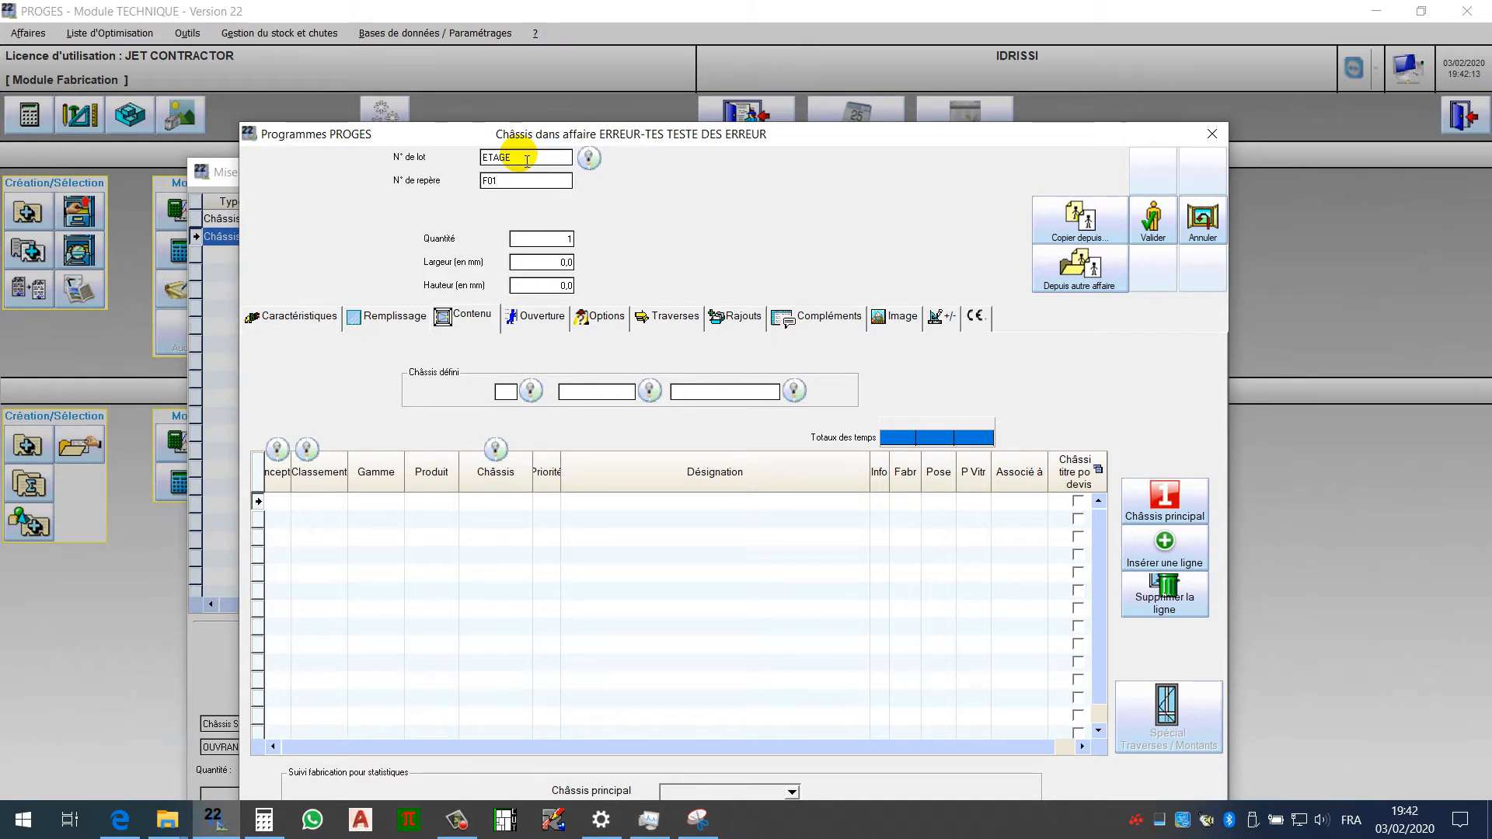
click(289, 315)
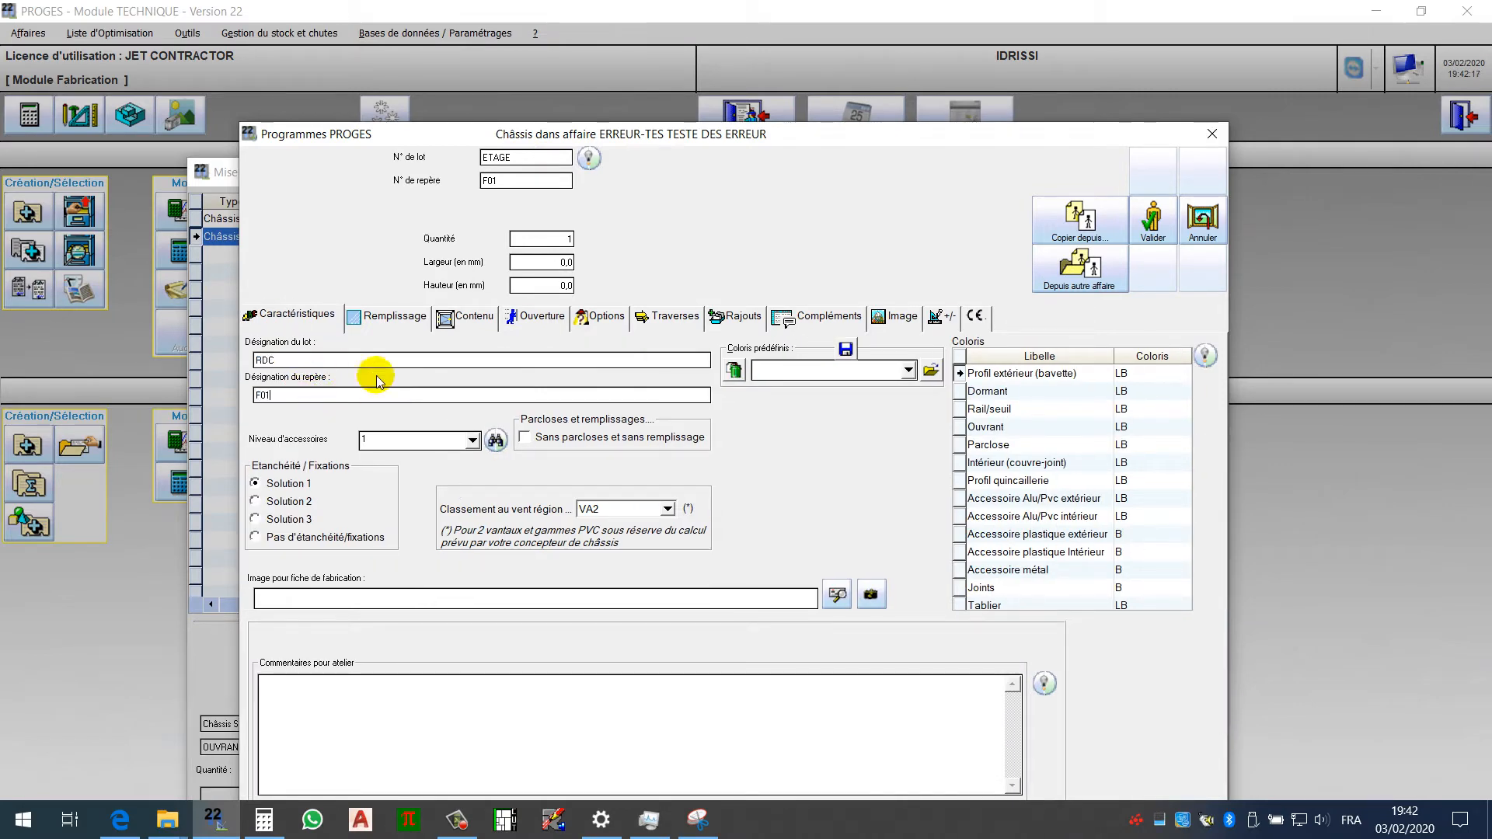
click(1078, 220)
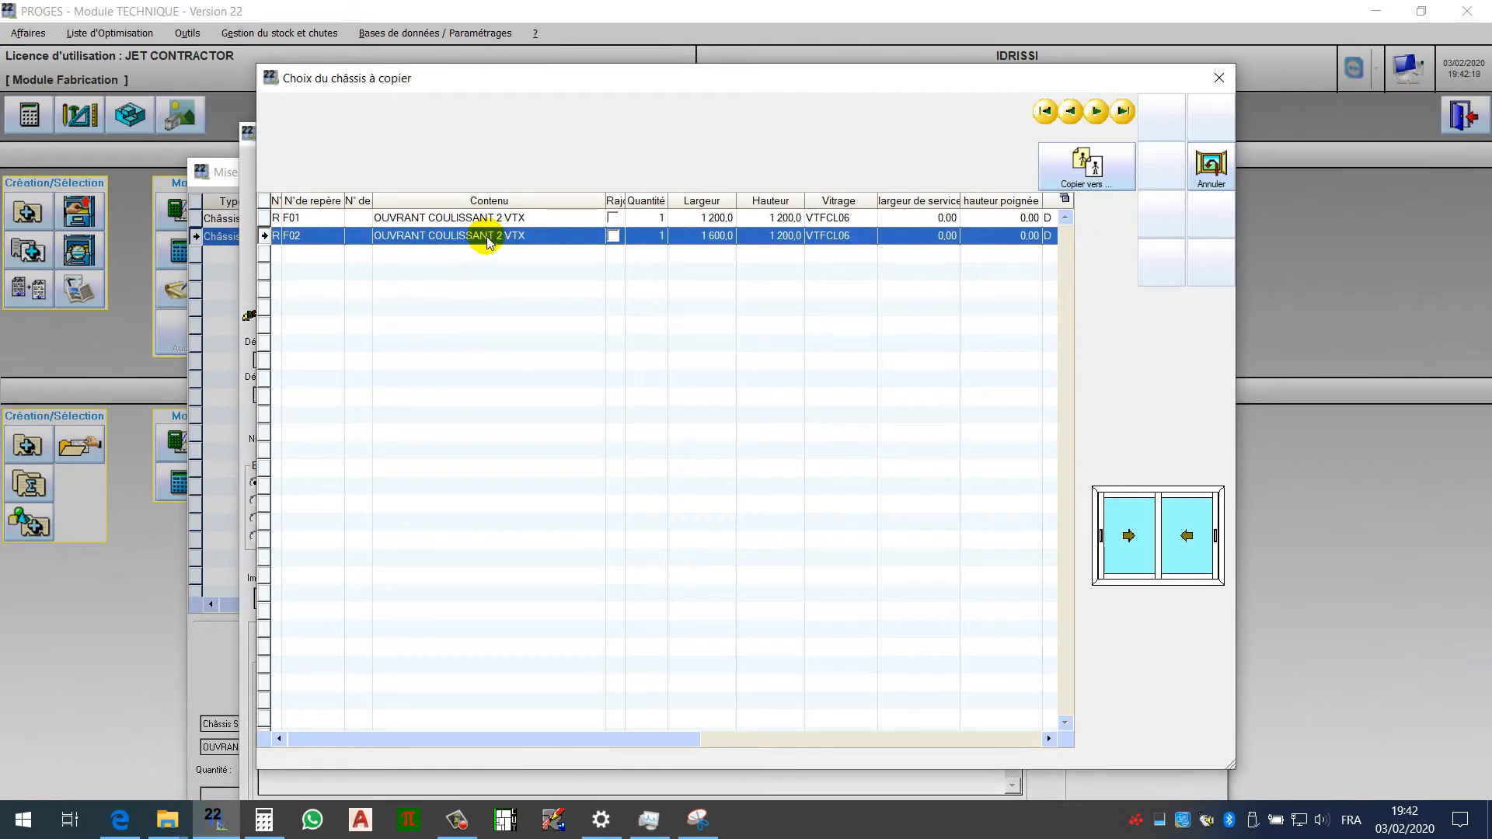
double_click(482, 236)
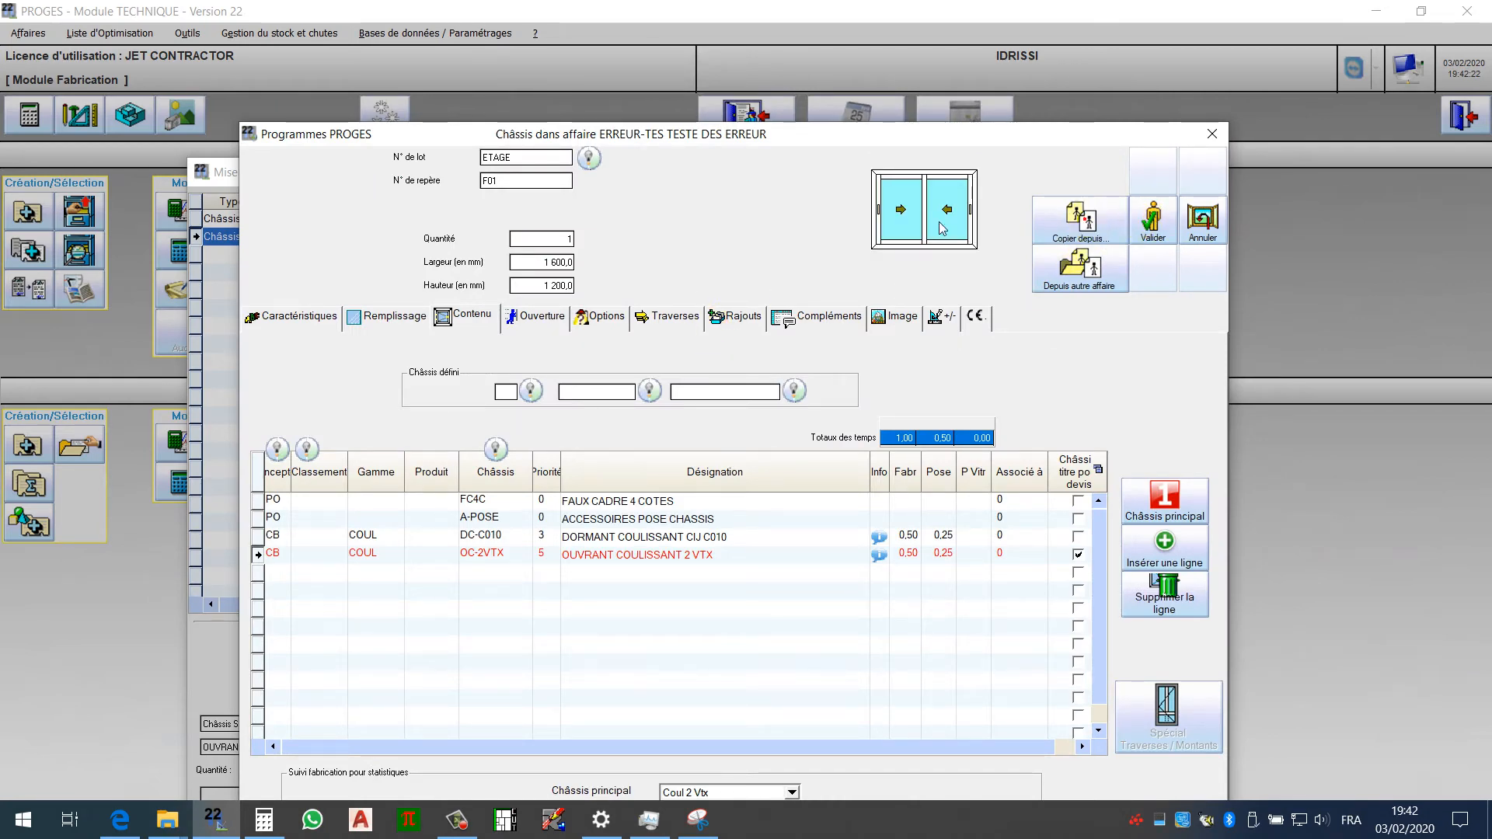
Copy RDC châssis F01 into ETAGE F01, set the width to 1200 mm, and validate without consulting the display options.
click(1079, 220)
double_click(501, 219)
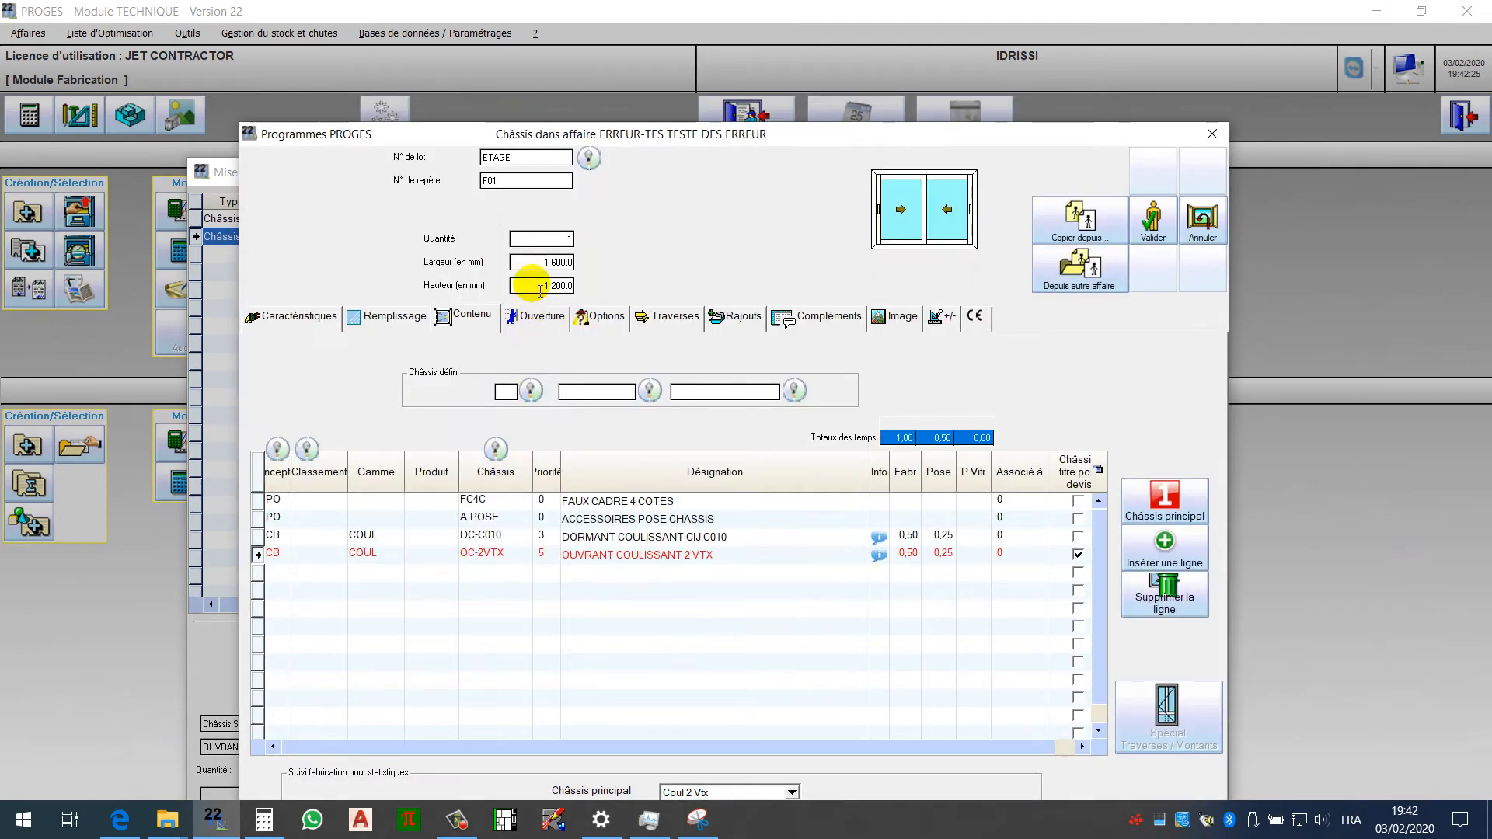
click(559, 264)
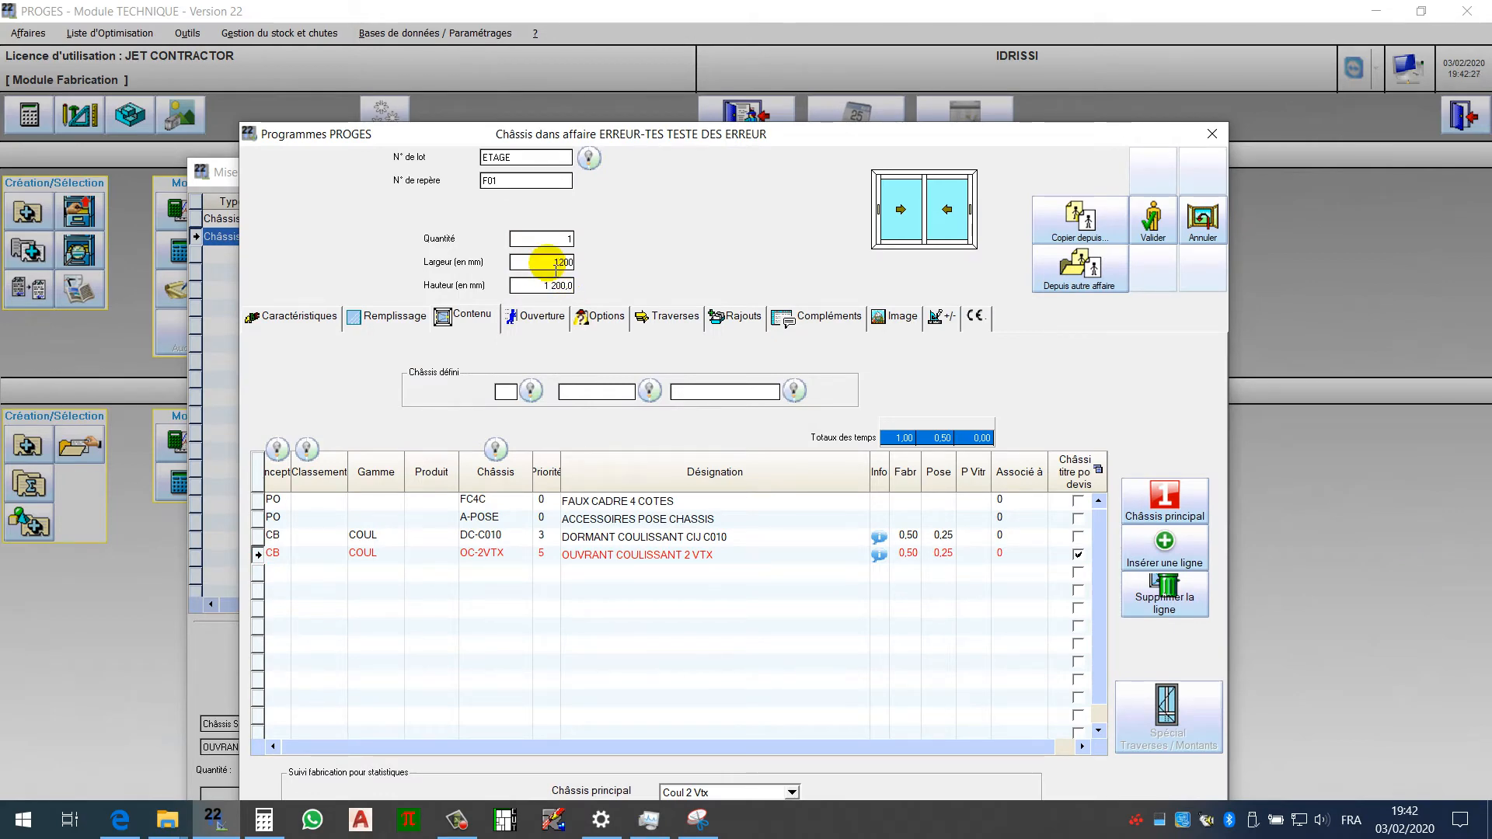
key(Return)
key(n)
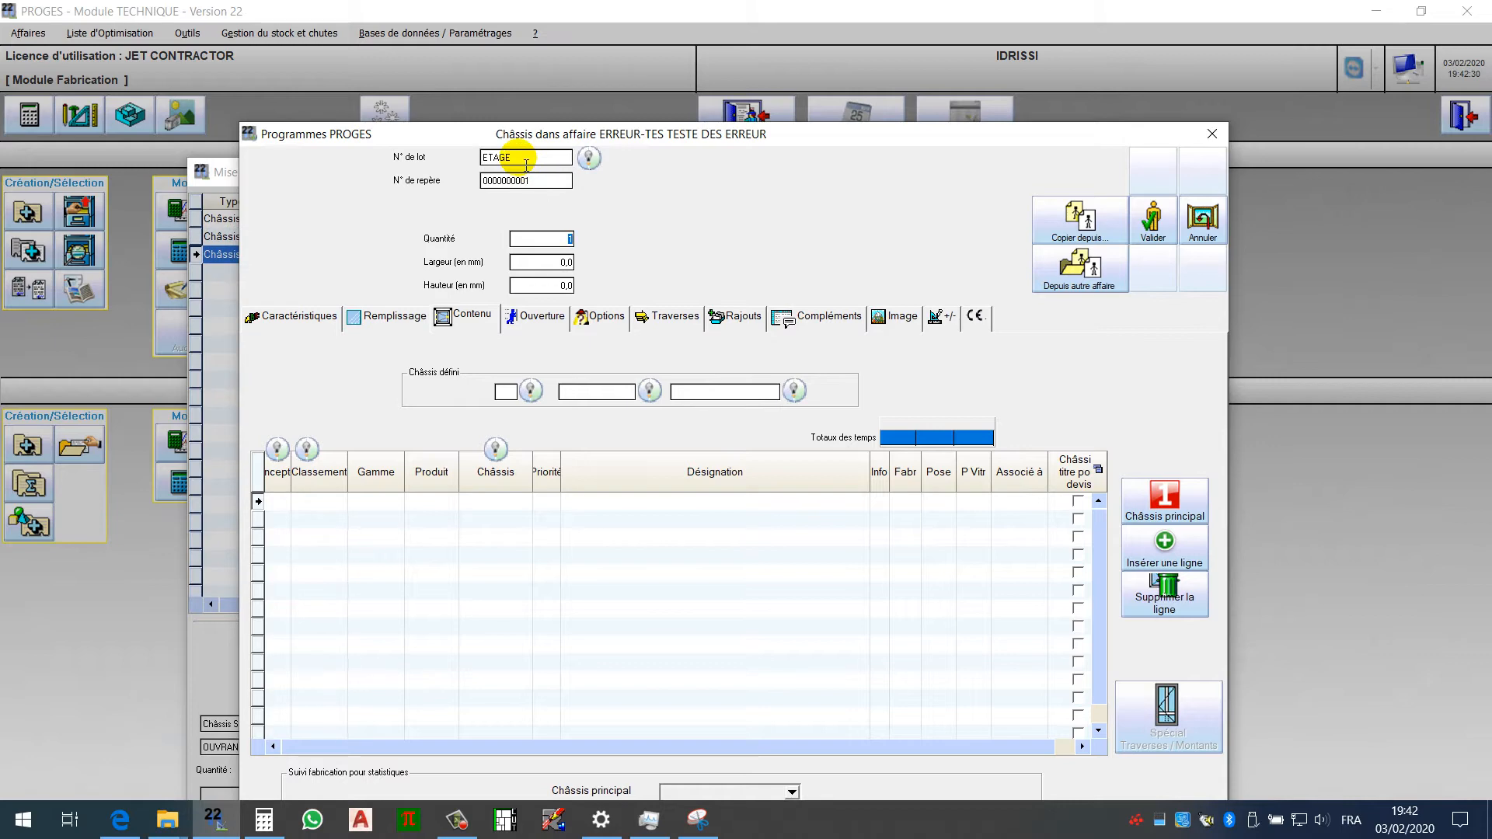
Define the next châssis as ETAGE F02, copy it from RDC F02, and set its designations to ETAGE and F02.
click(541, 187)
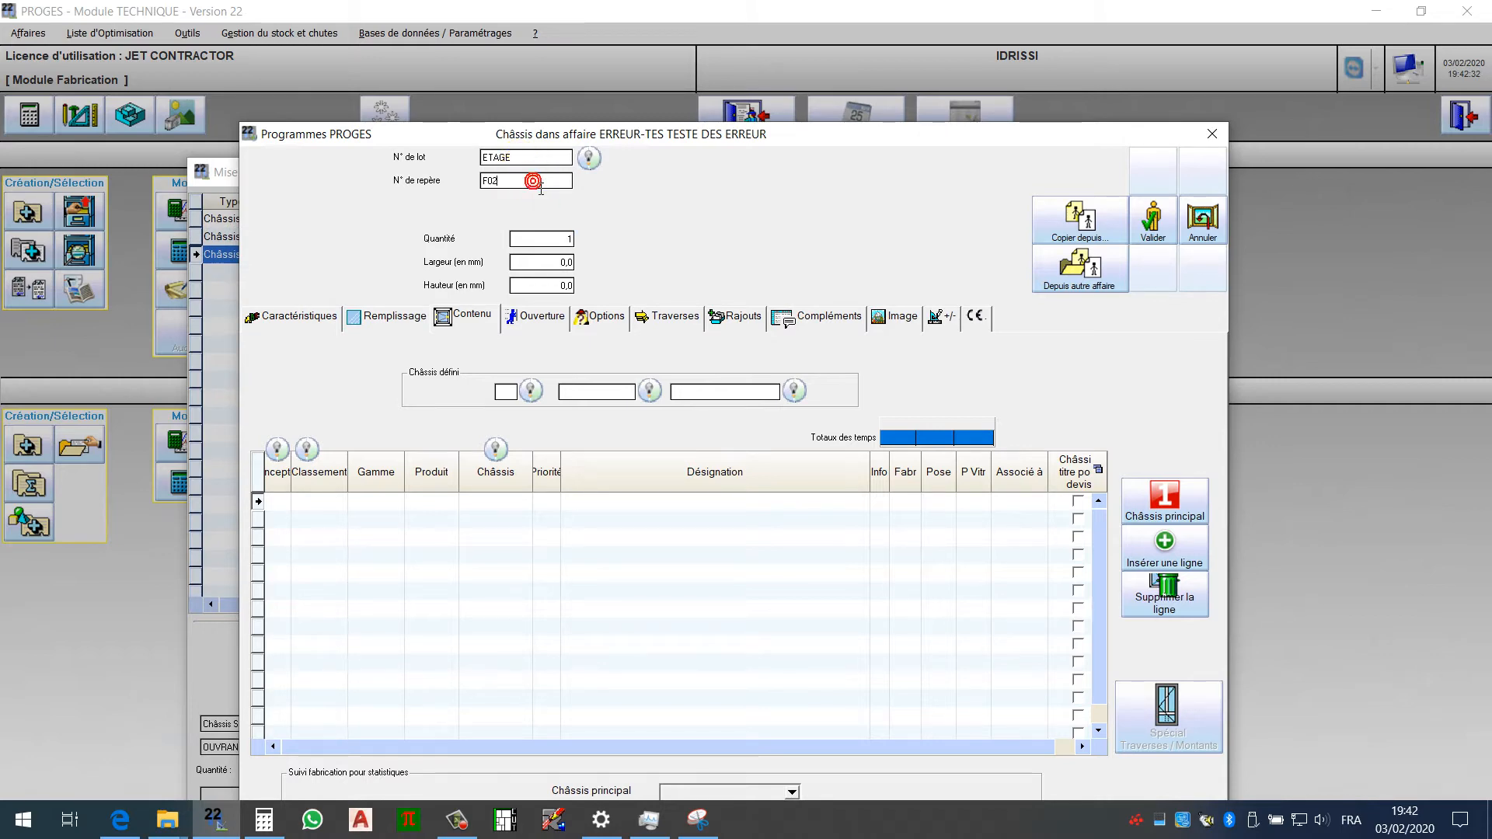
click(1058, 228)
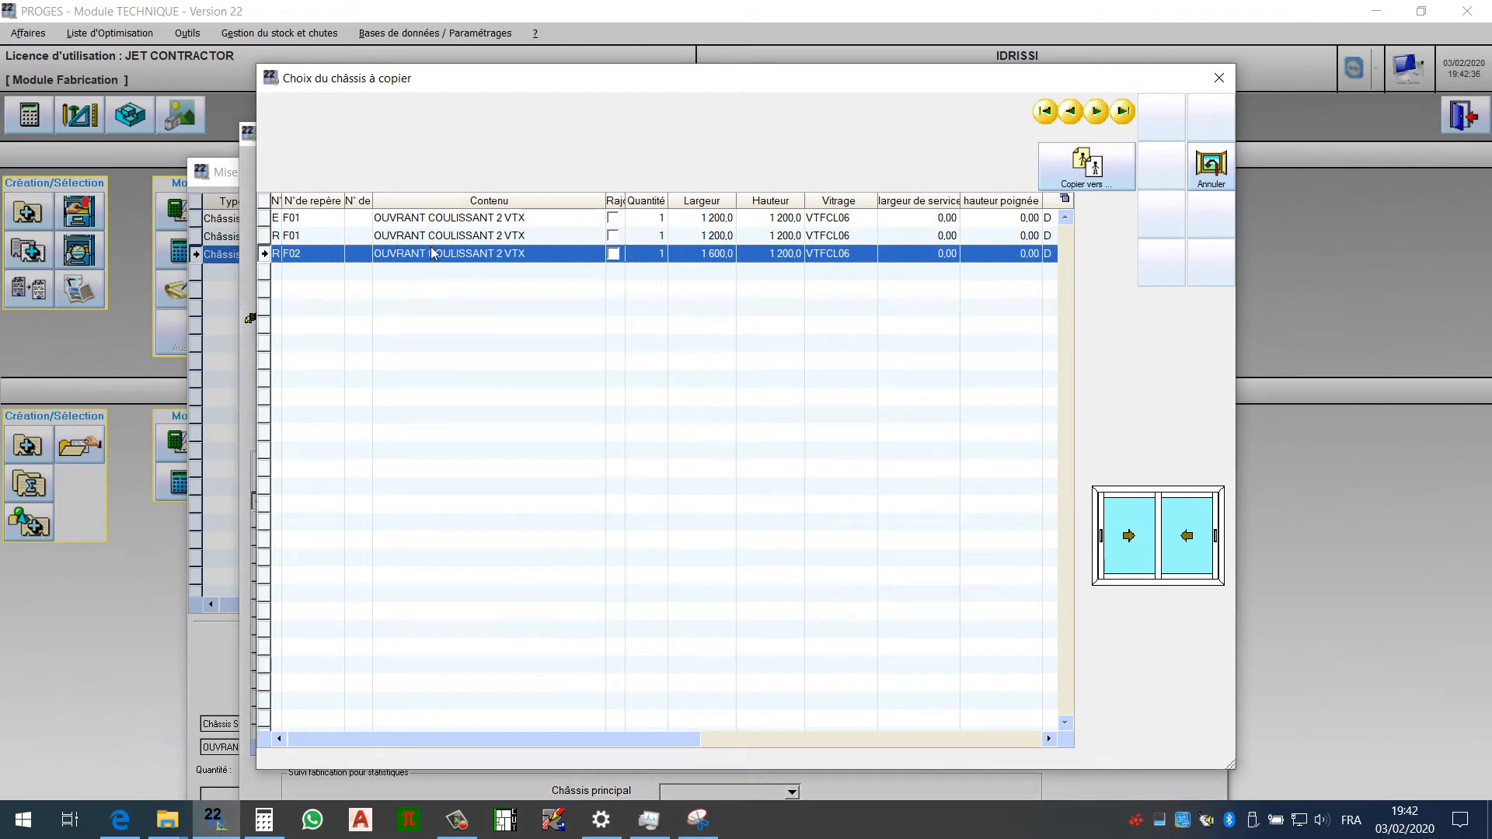
double_click(433, 254)
click(297, 315)
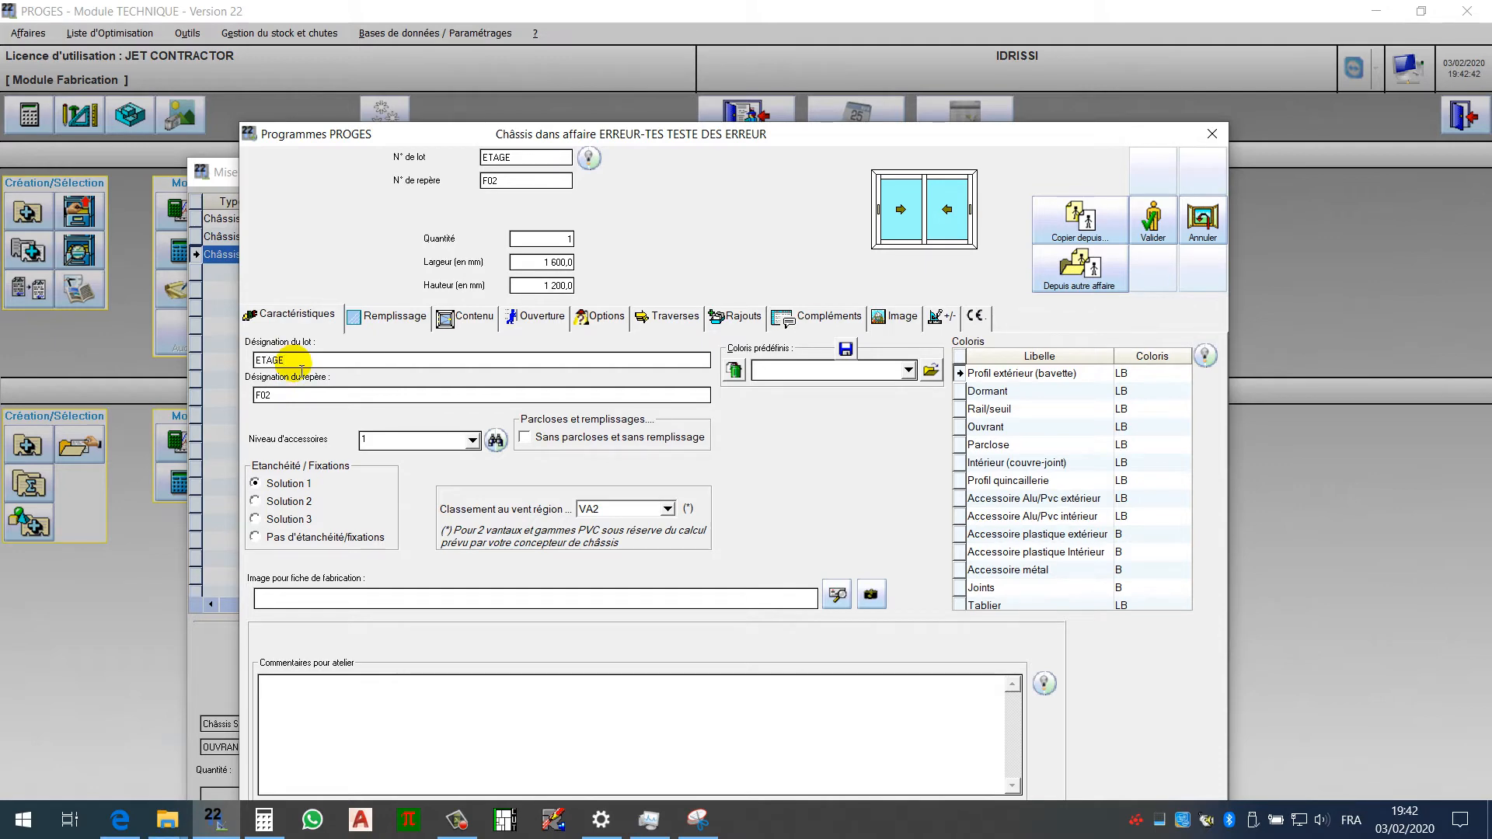
Check the content of ETAGE F02, validate it without consulting the display options, and stop adding items.
click(461, 316)
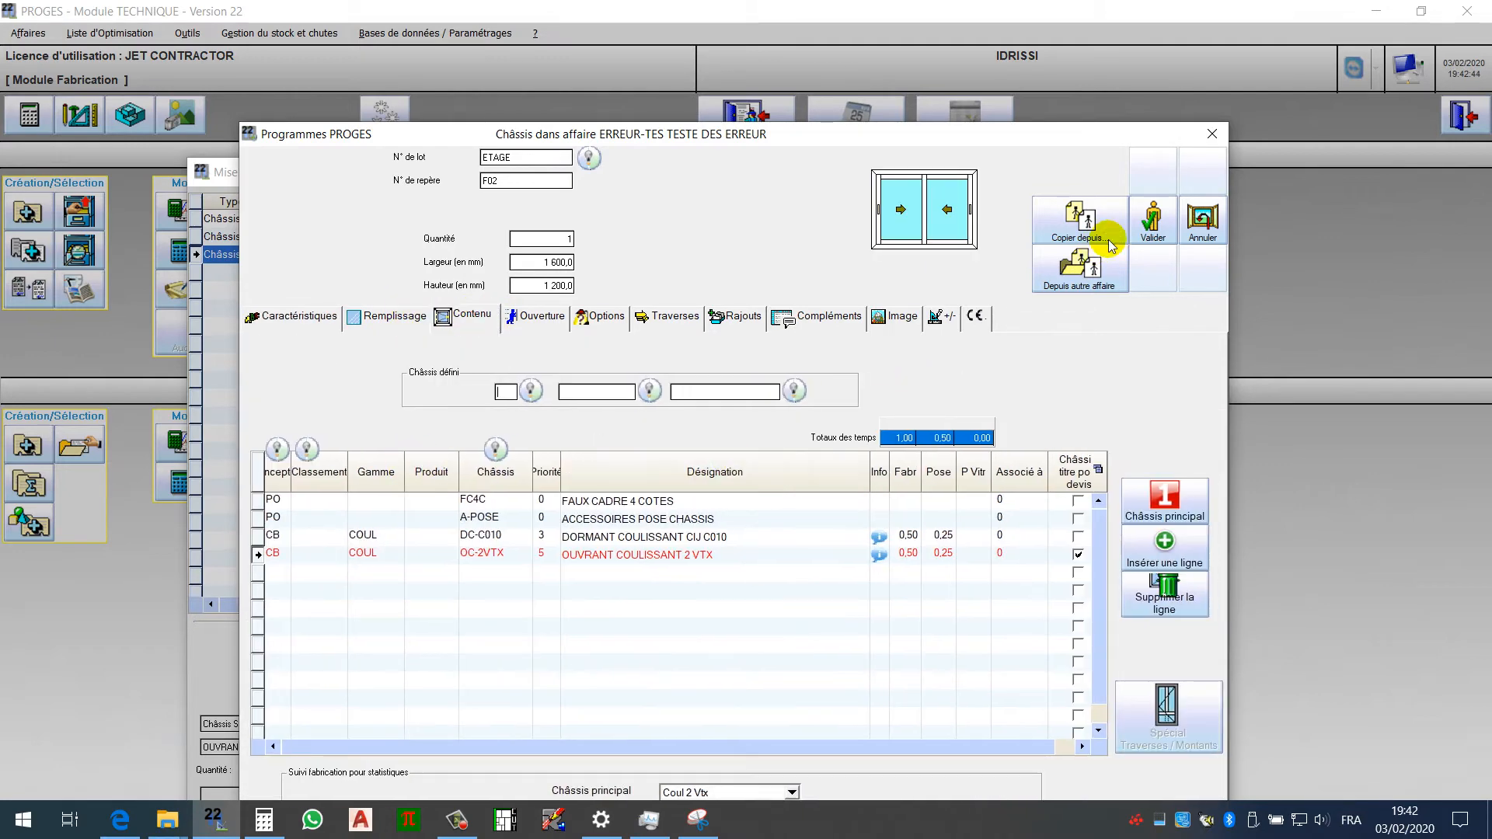
click(1154, 219)
click(902, 476)
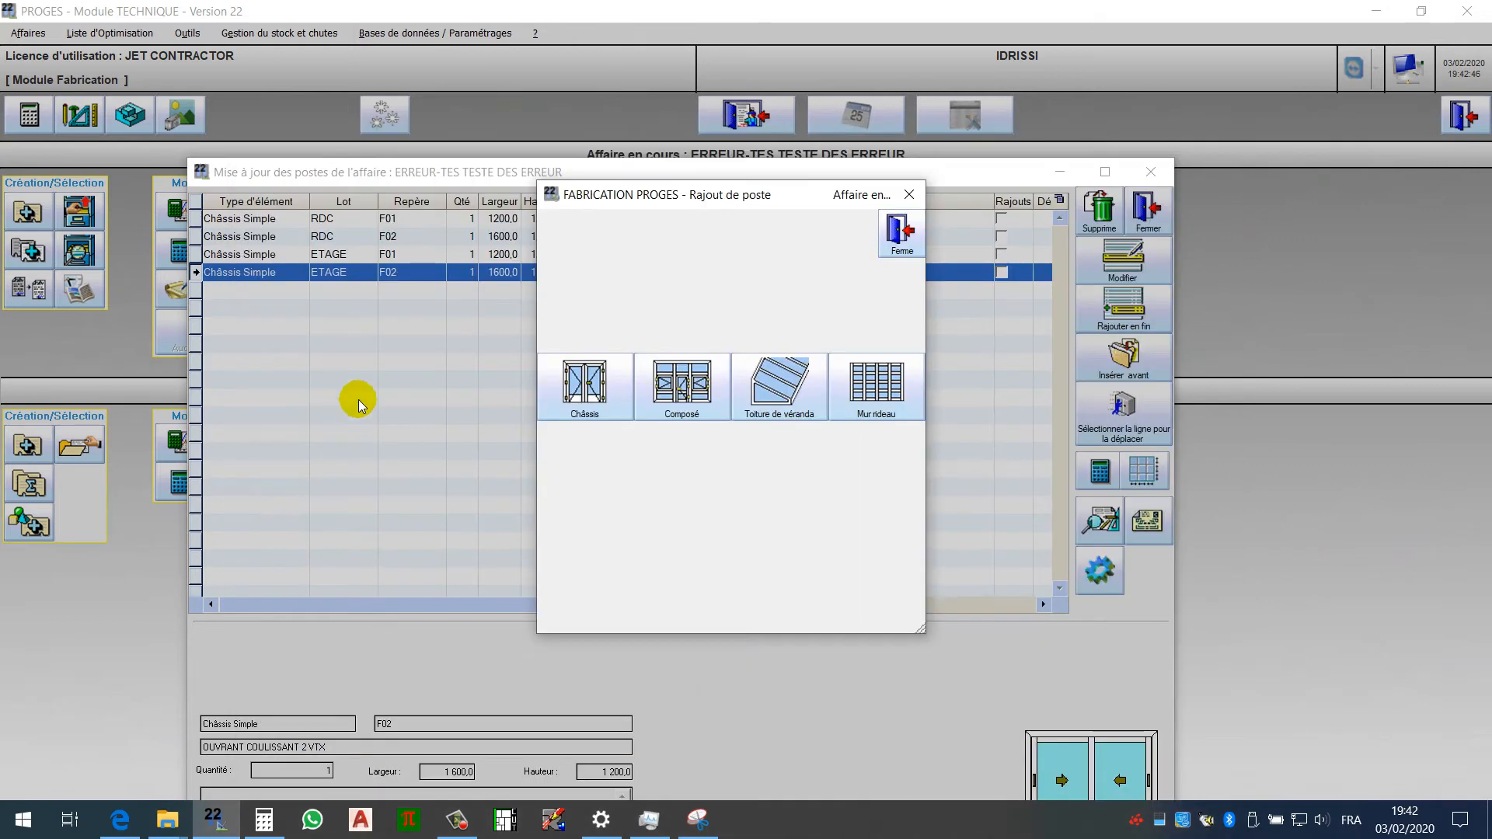
key(Escape)
Reopen châssis F01 of lot ETAGE to check its lot and repère designations, and validate it.
click(412, 260)
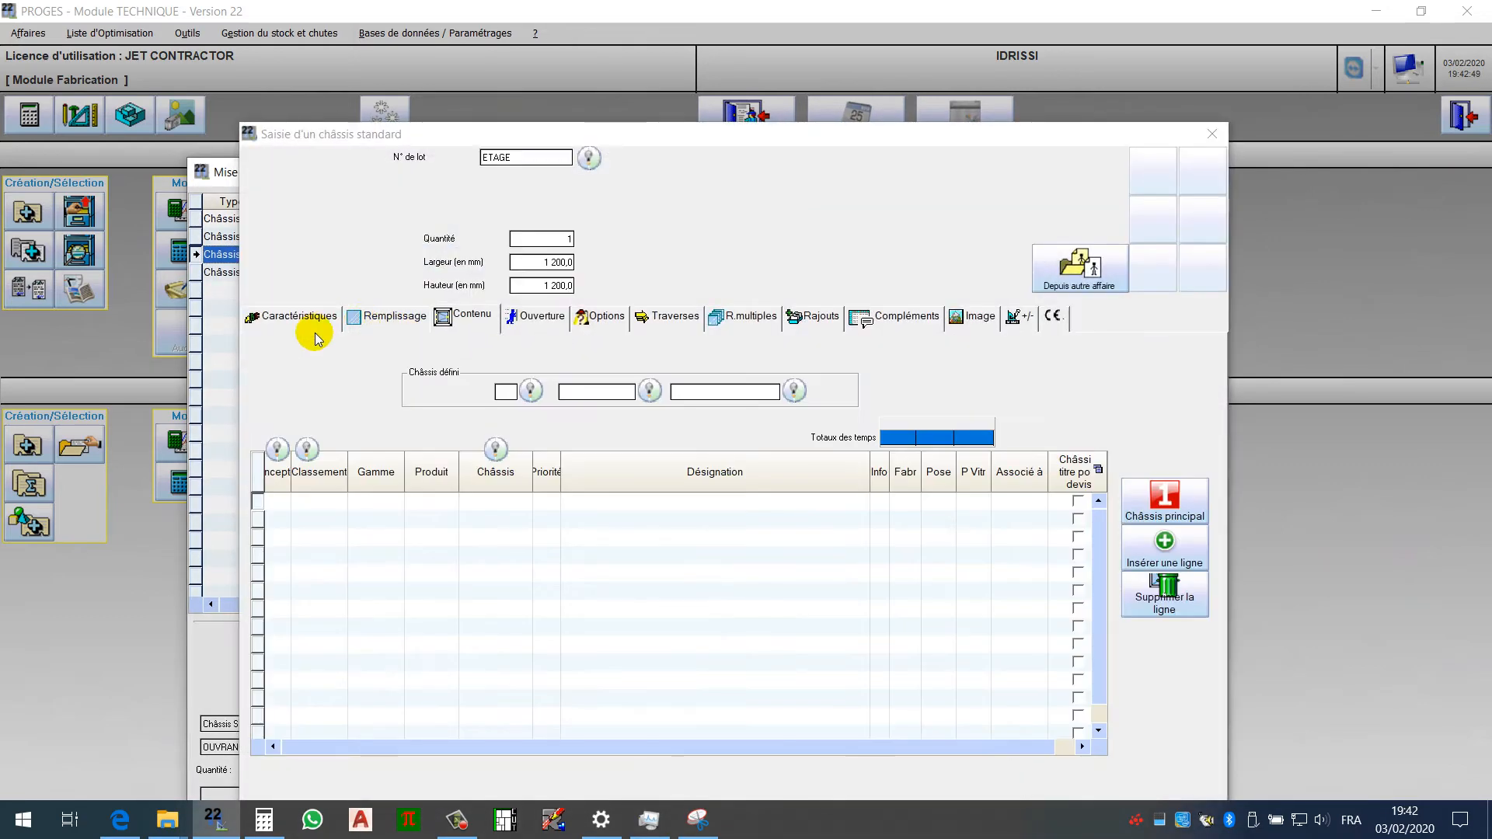
click(312, 321)
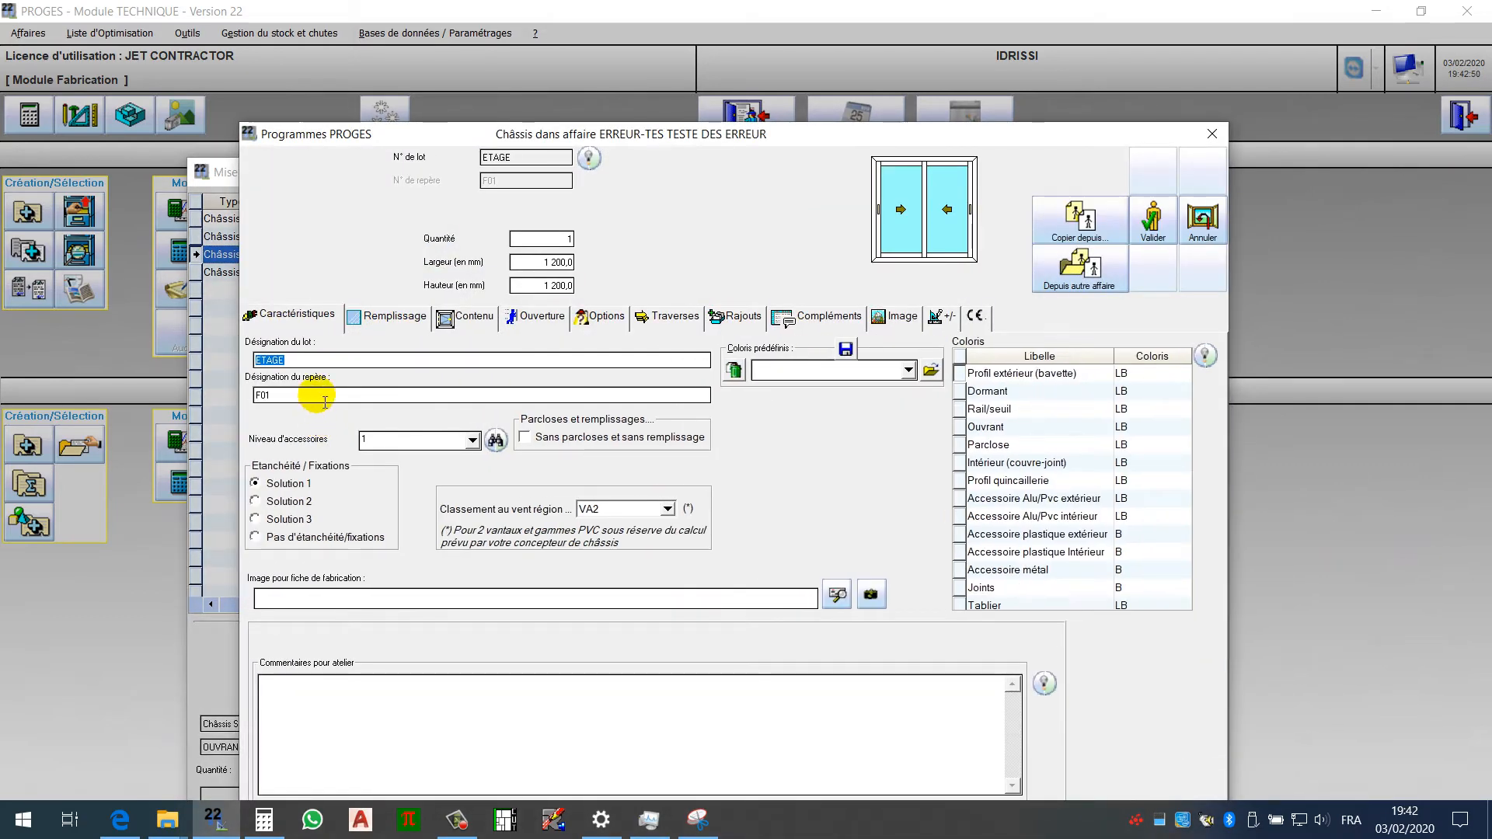
click(1154, 219)
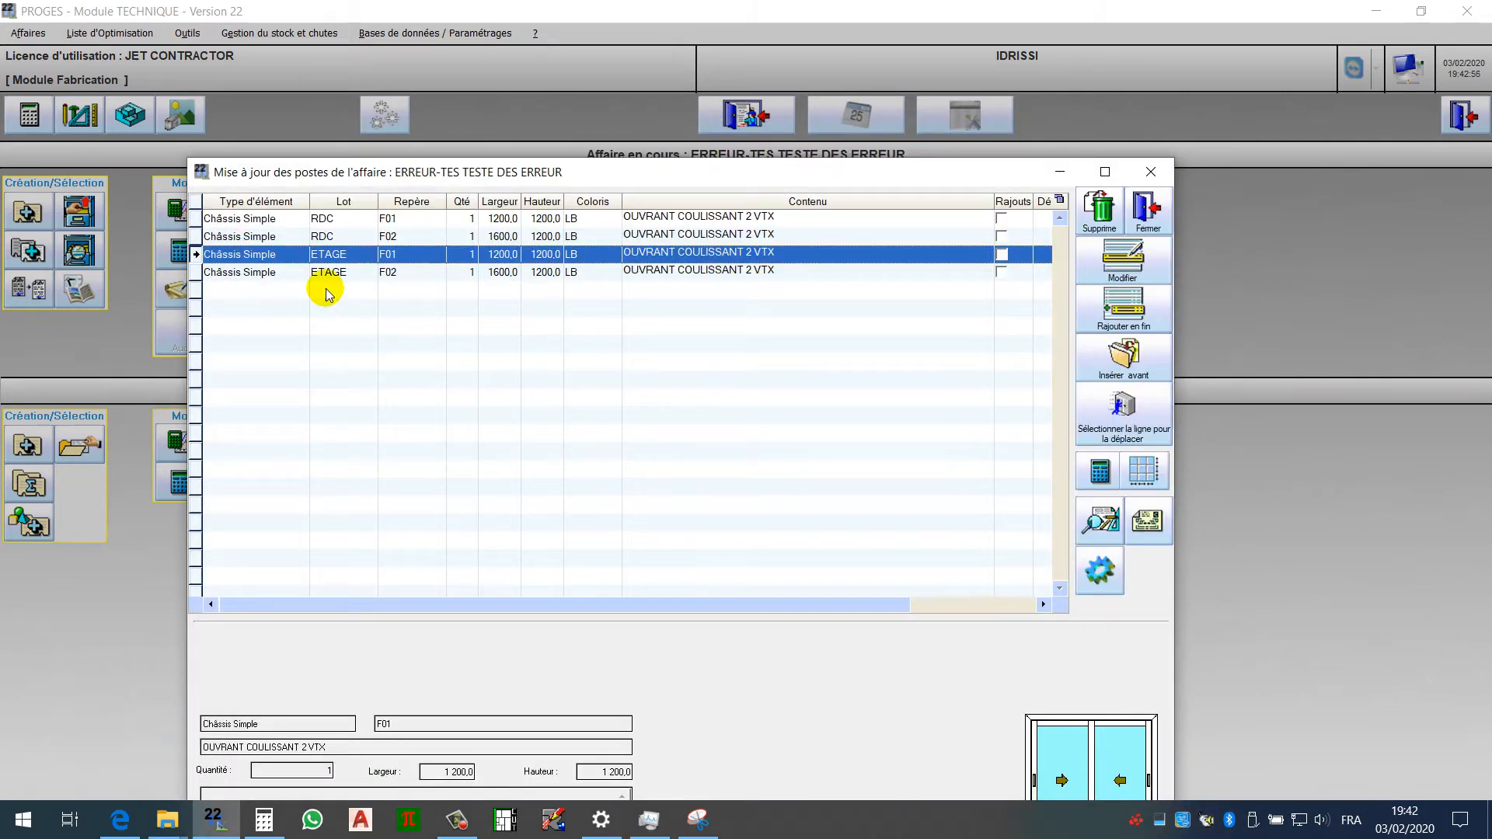
Add another simple châssis to the affair with lot RDC and repère F03.
click(331, 238)
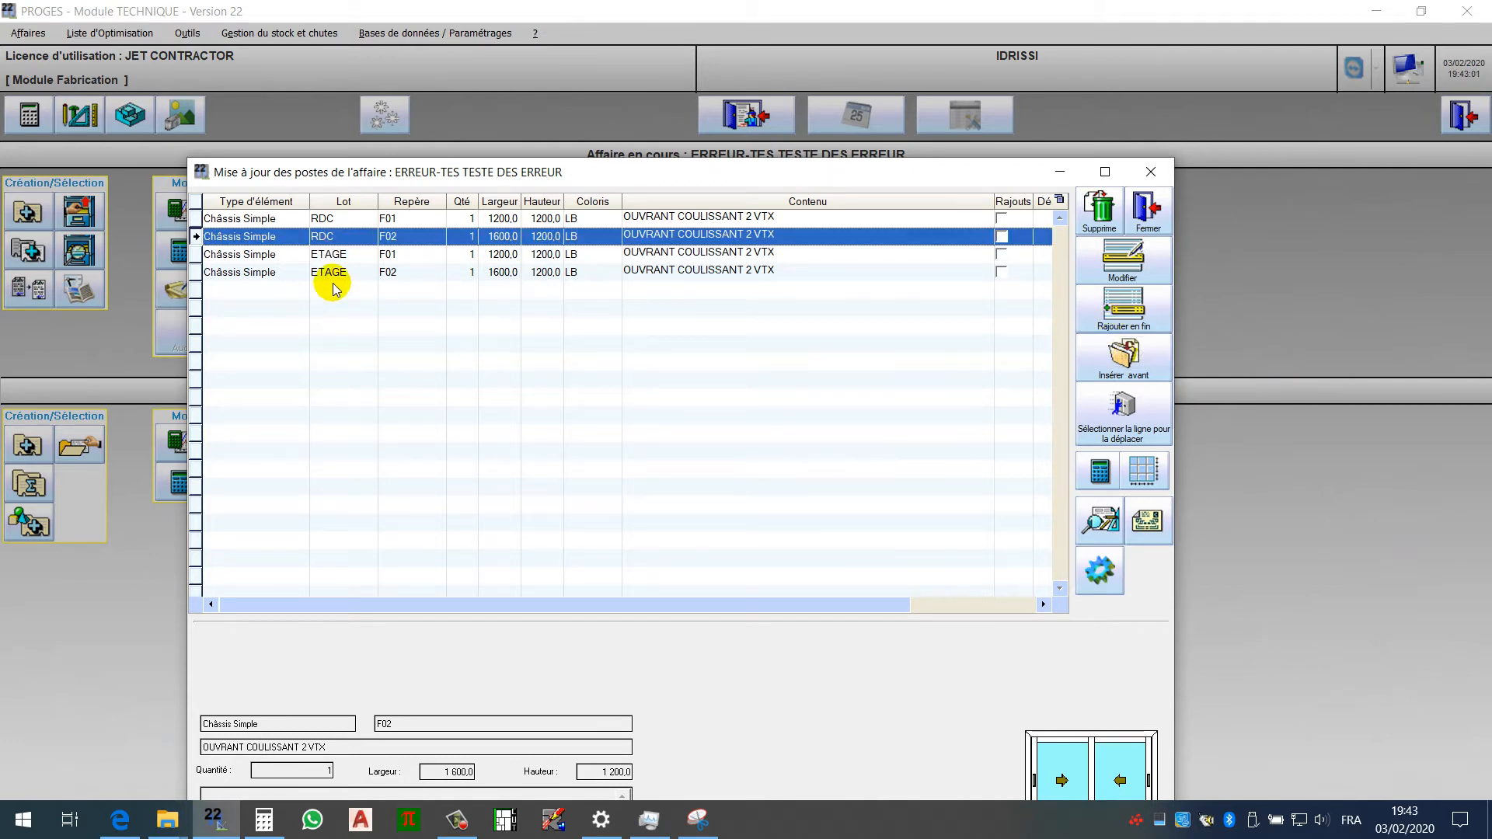
click(1110, 311)
click(586, 389)
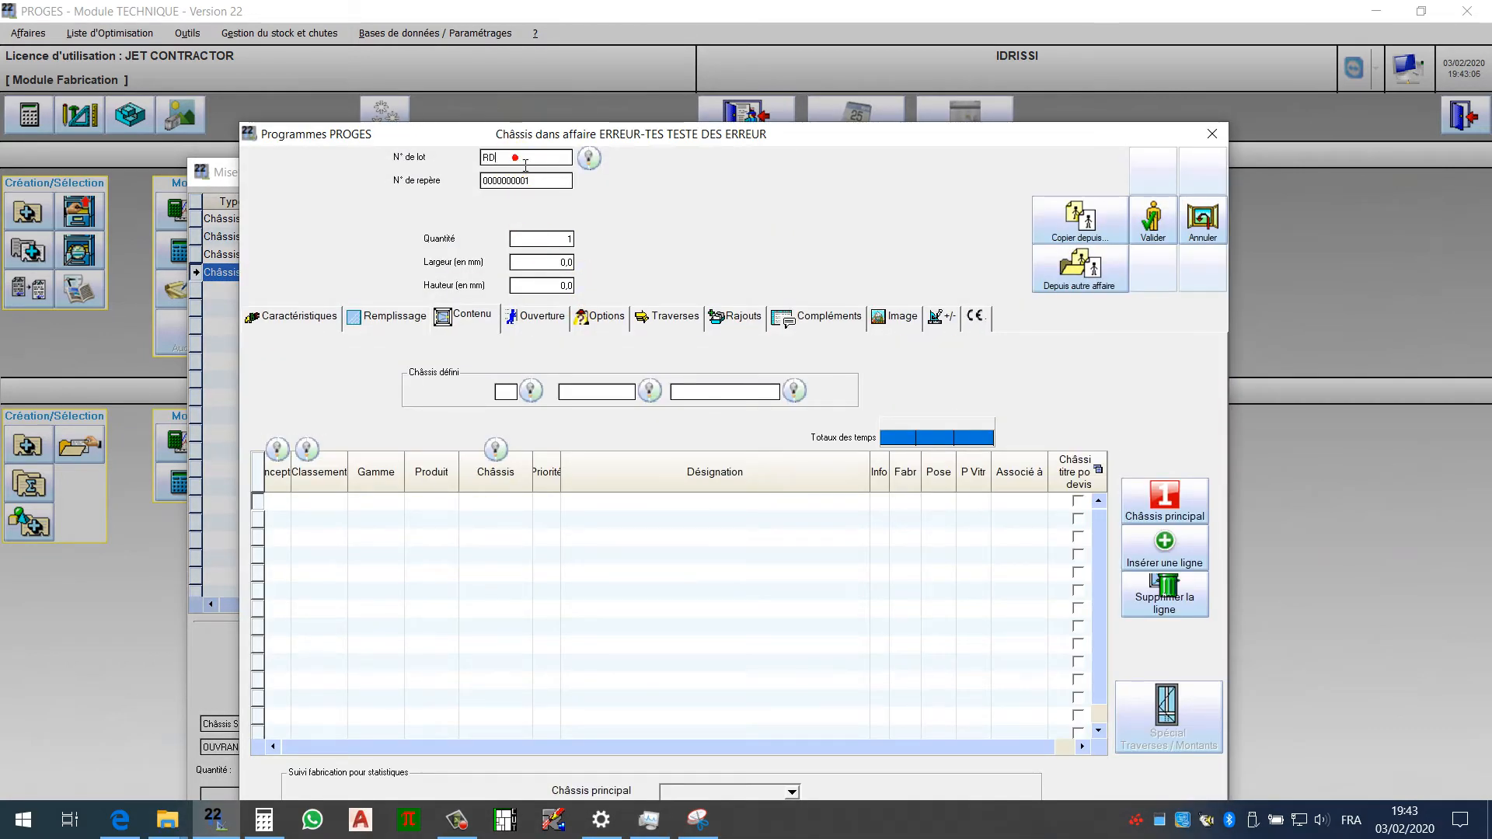
key(Tab)
text(F03)
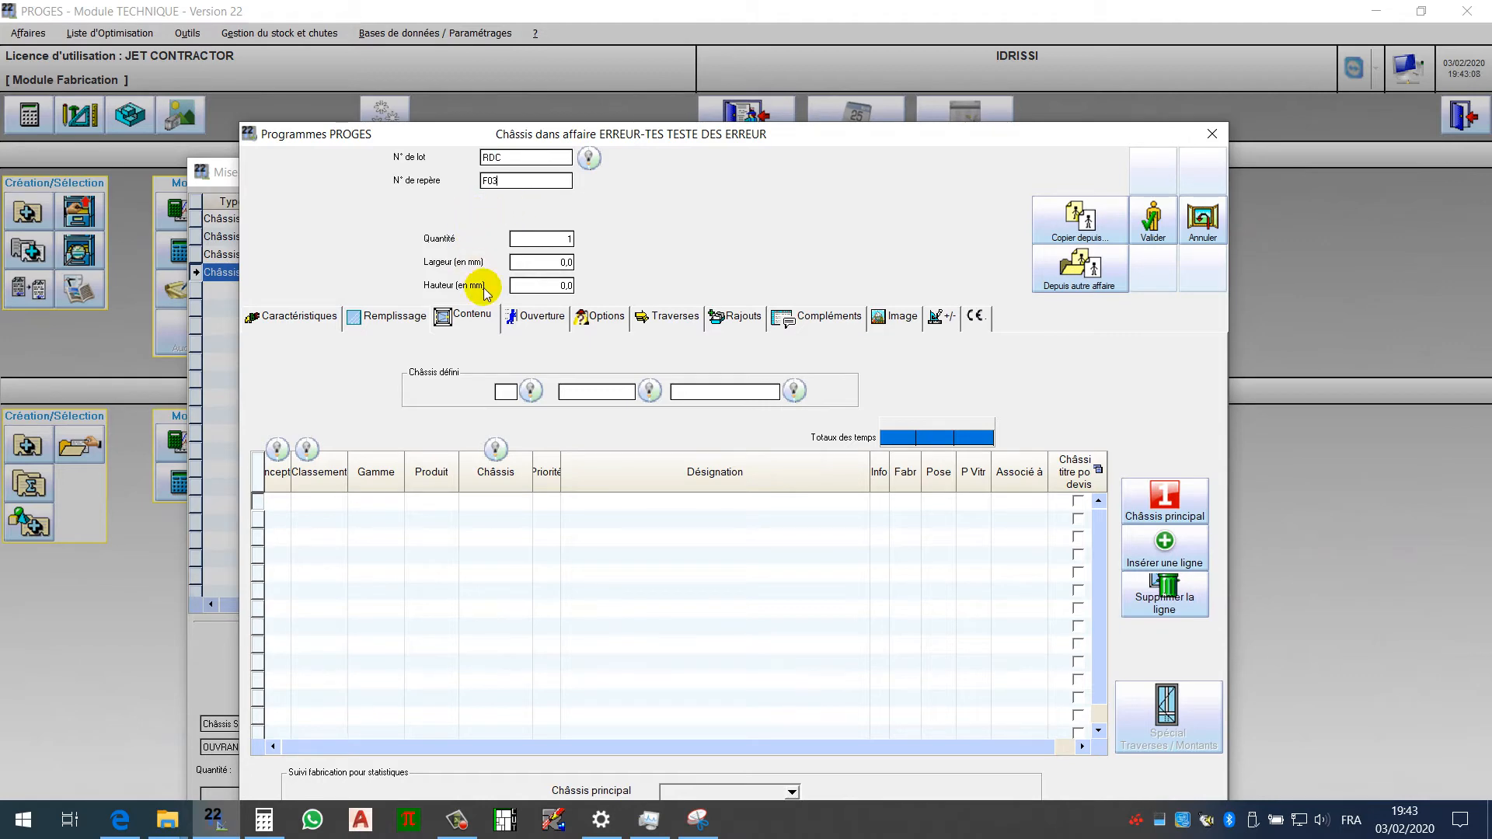
Set the repère designation of RDC F03 to F03 and its size to 1800 × 1200 mm, and copy the content of RDC F02.
click(300, 315)
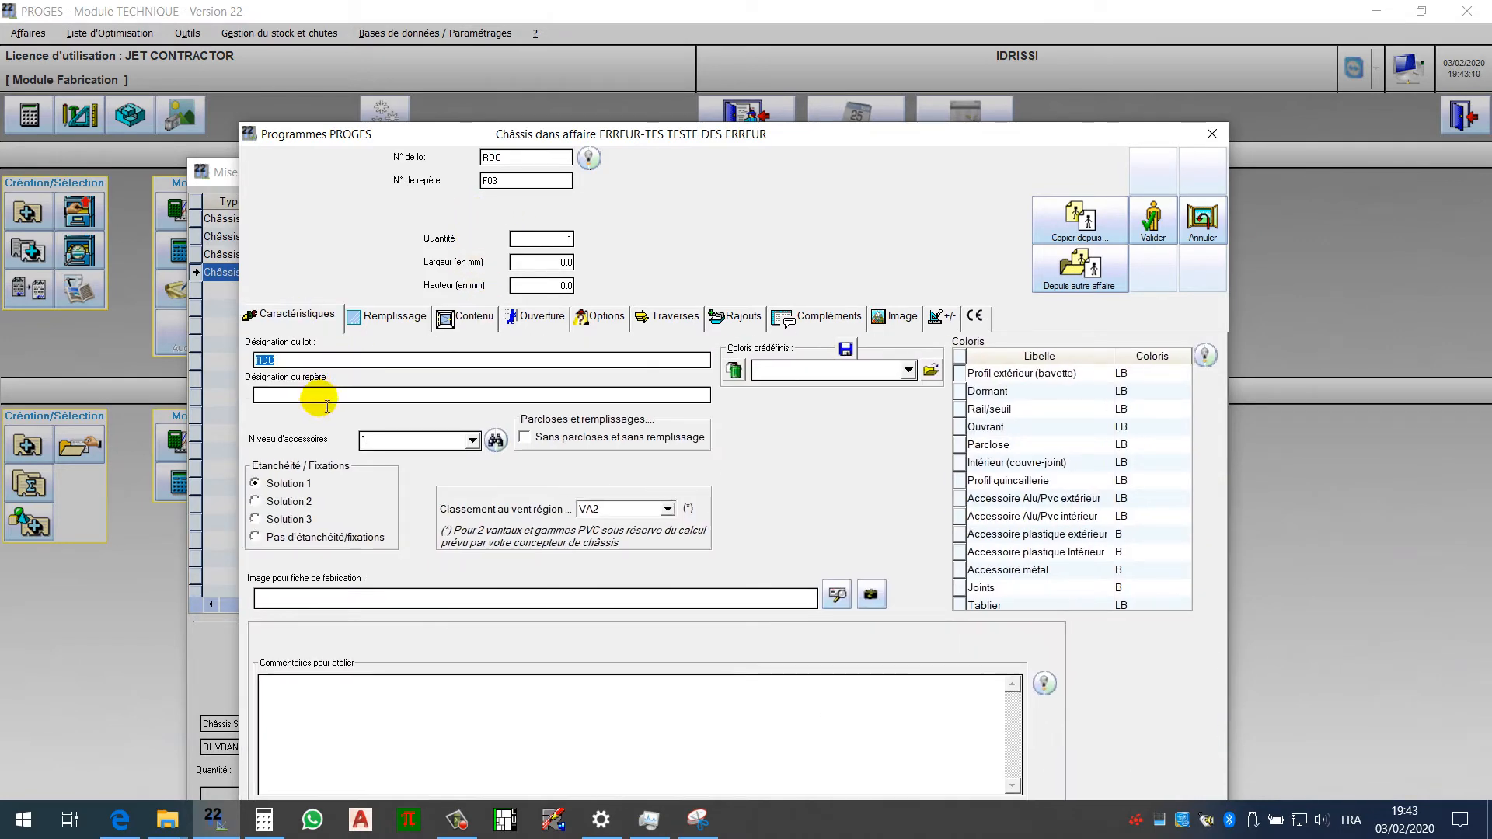
click(325, 402)
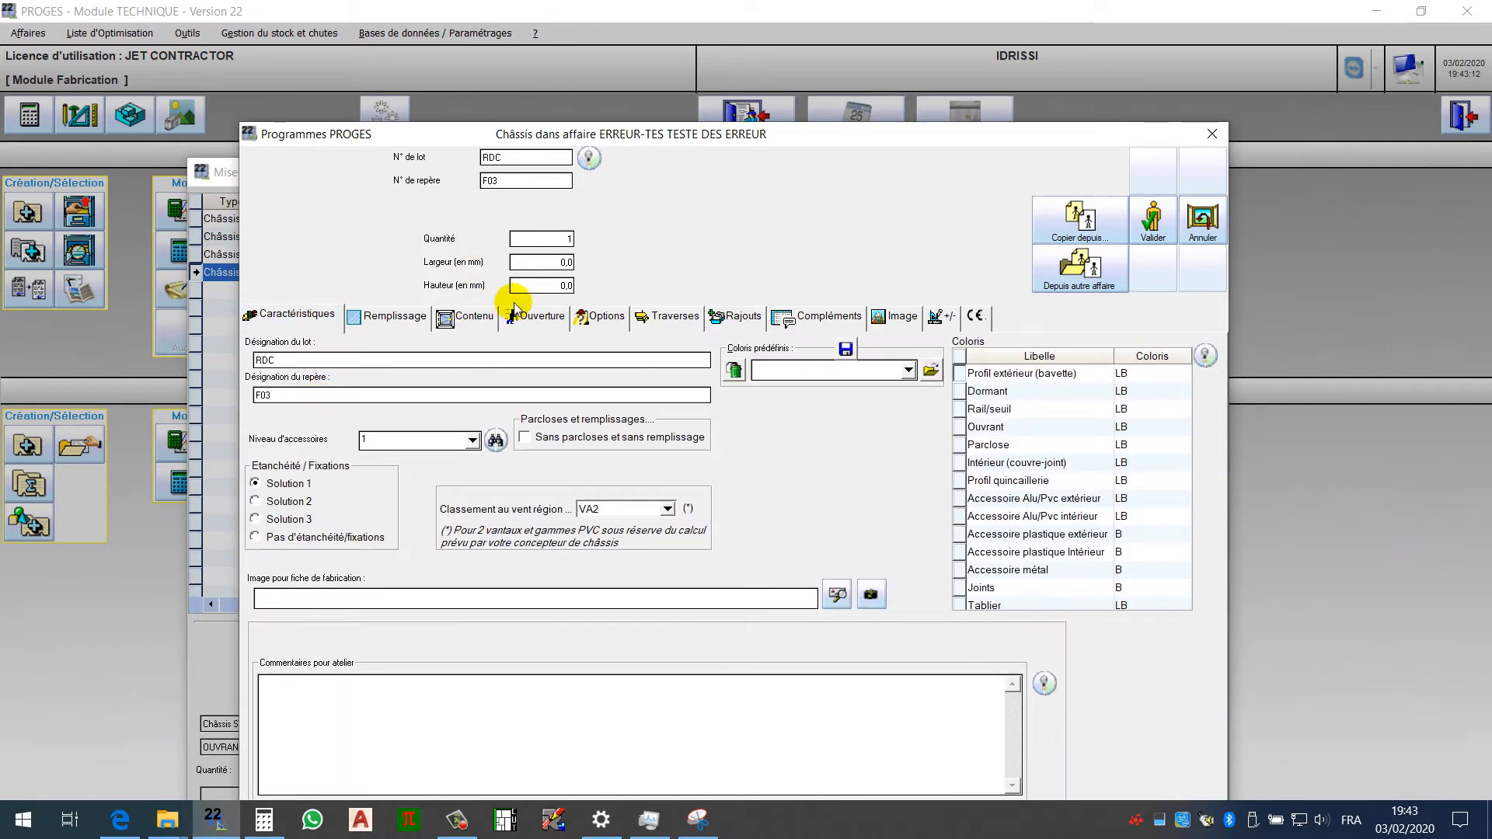
click(545, 273)
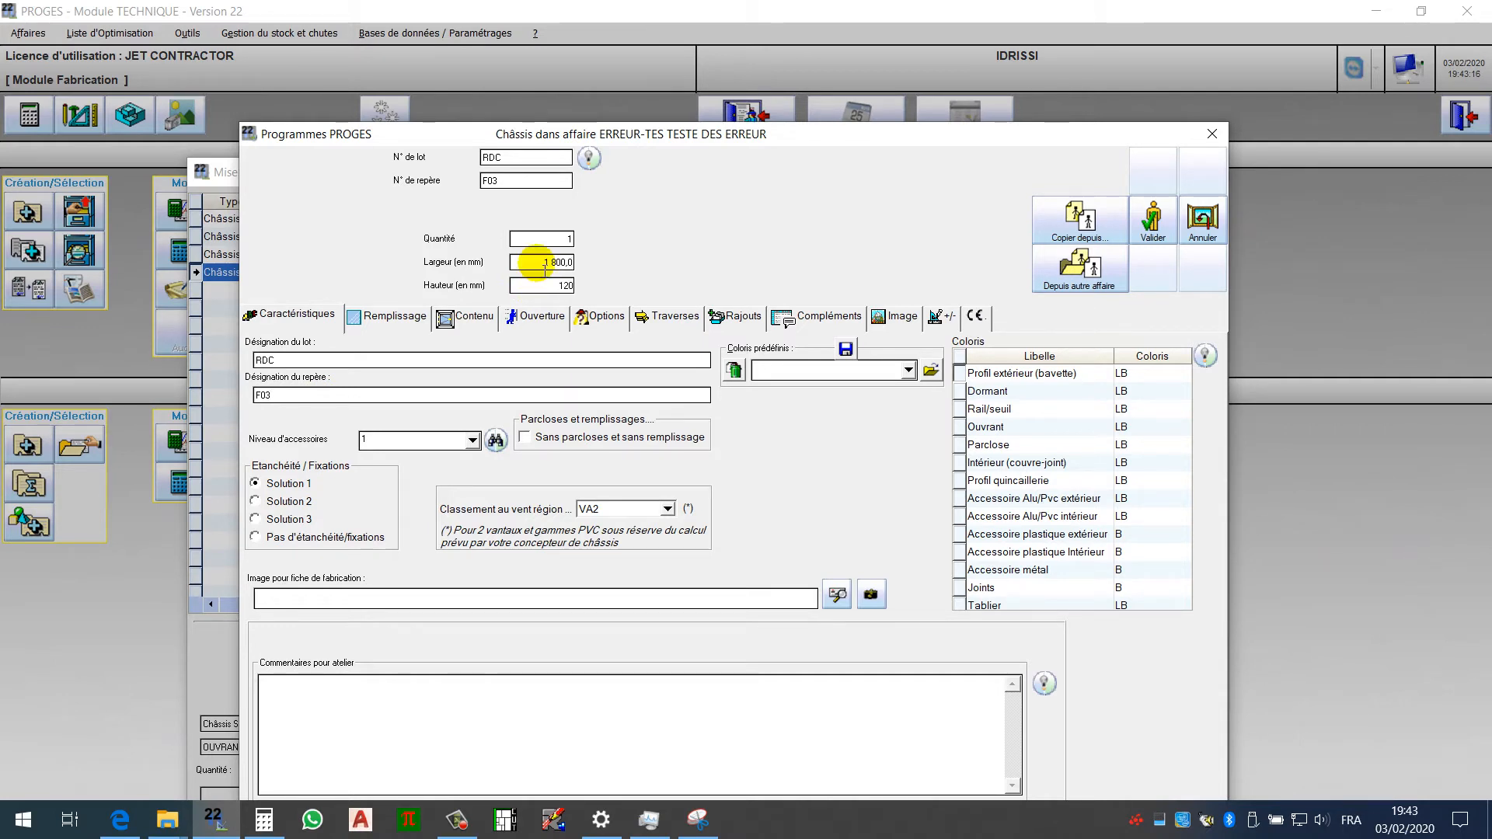
click(1079, 222)
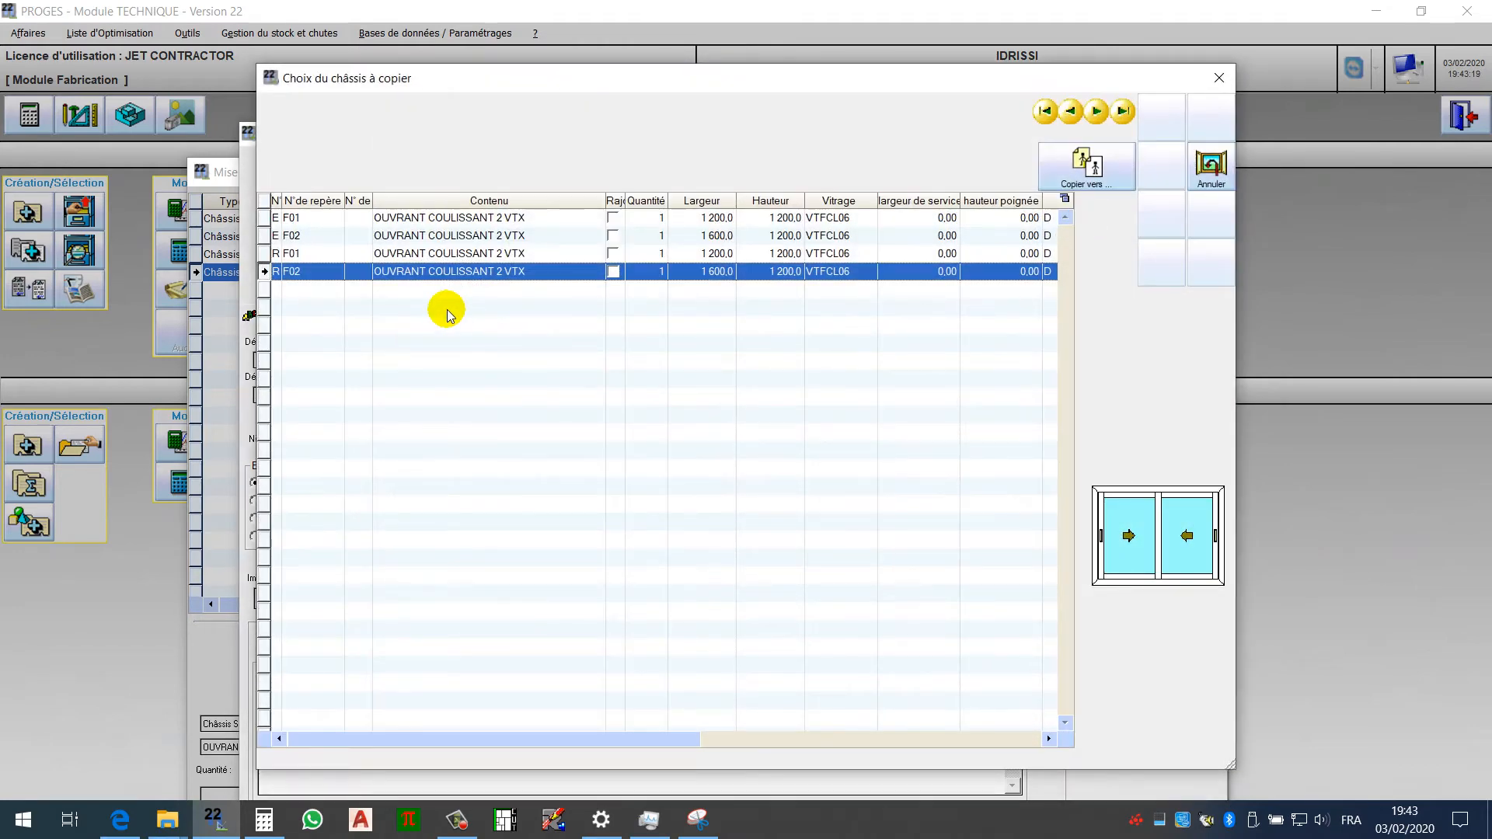
double_click(448, 278)
click(300, 318)
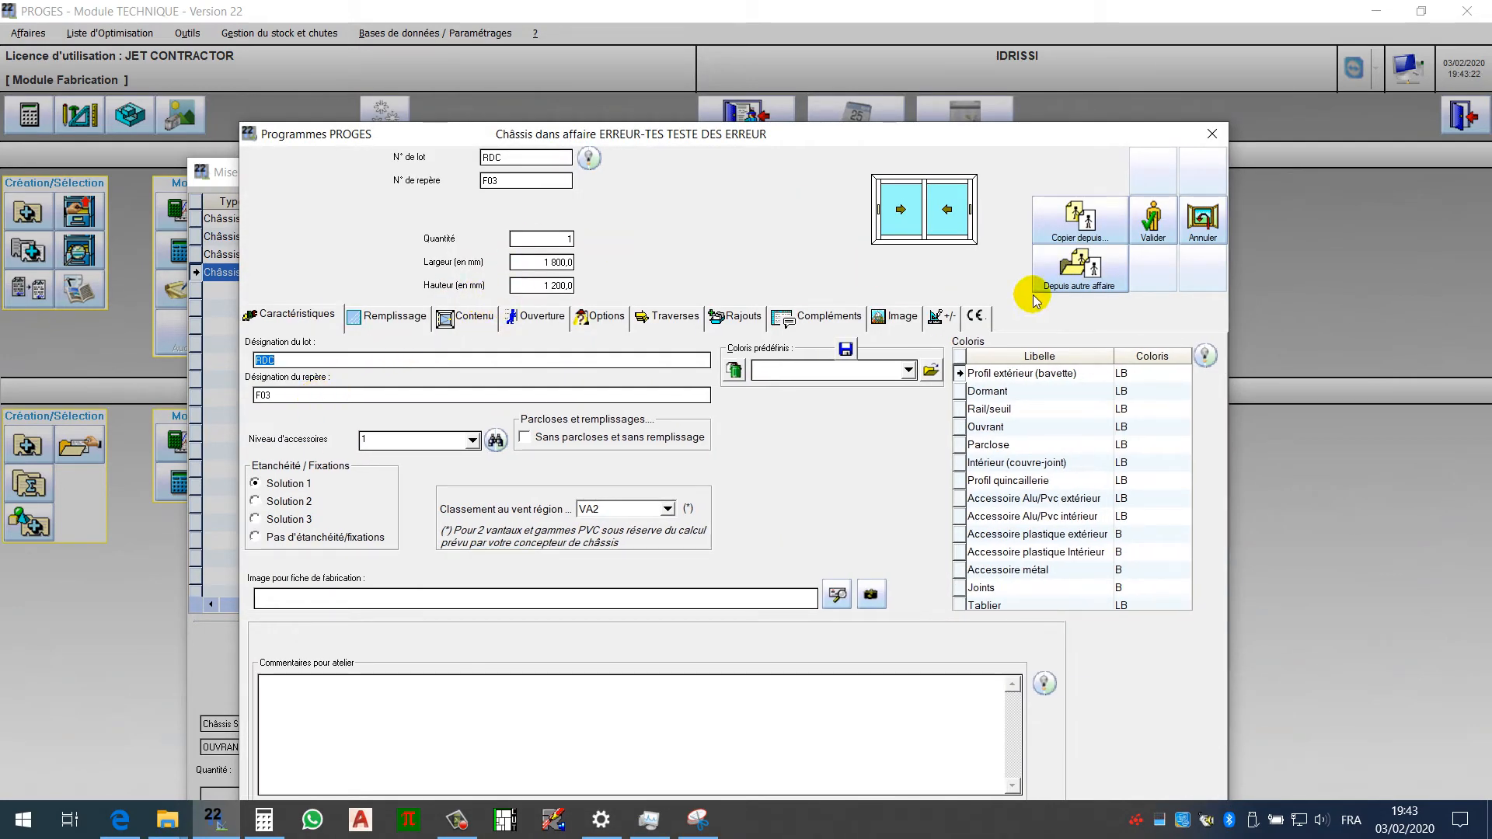
Try to validate RDC F03 at the end of the affair without consulting the display options, and cancel the addition.
click(1150, 219)
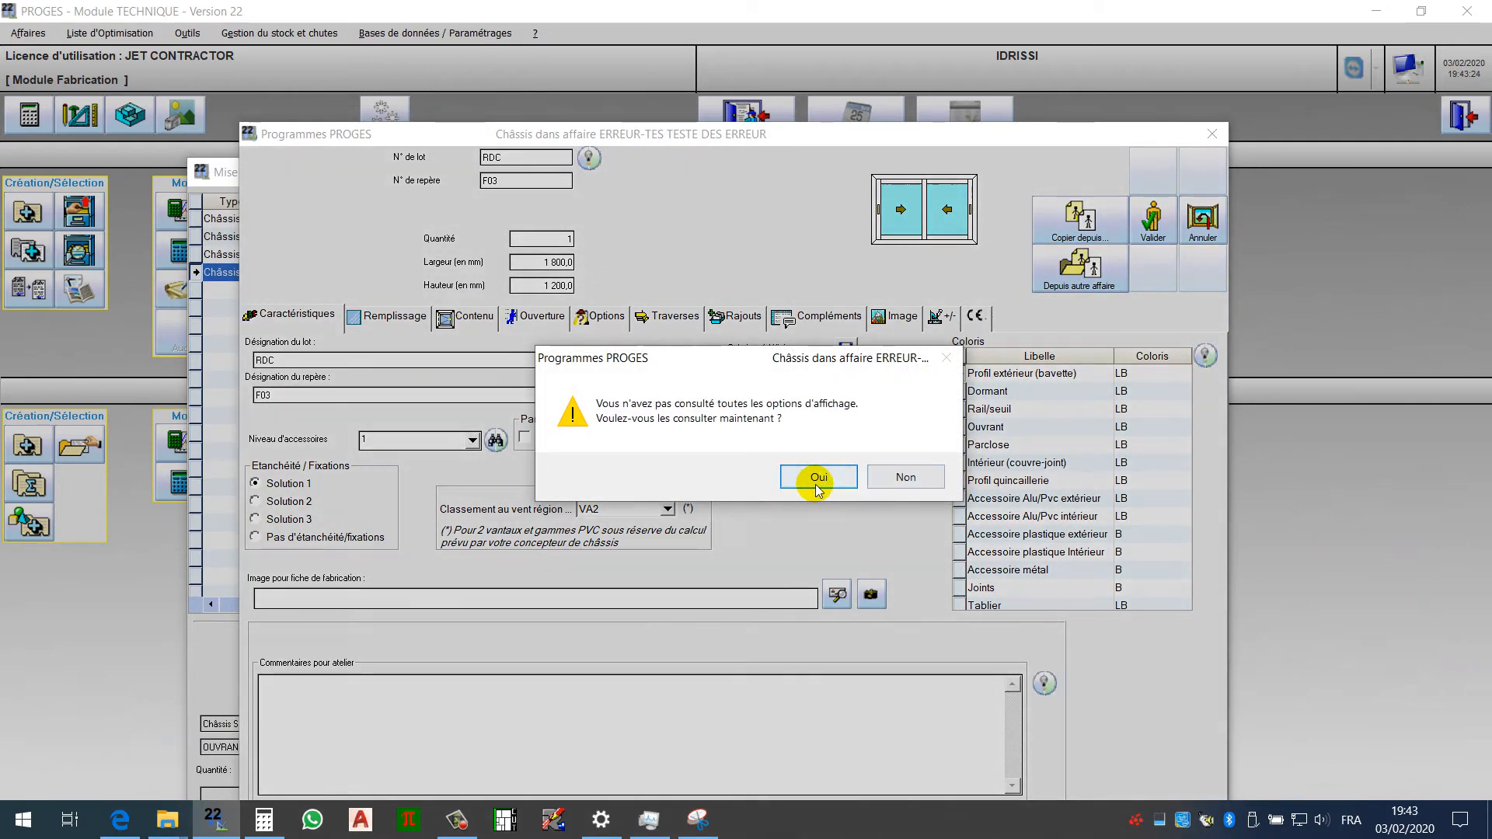
click(875, 483)
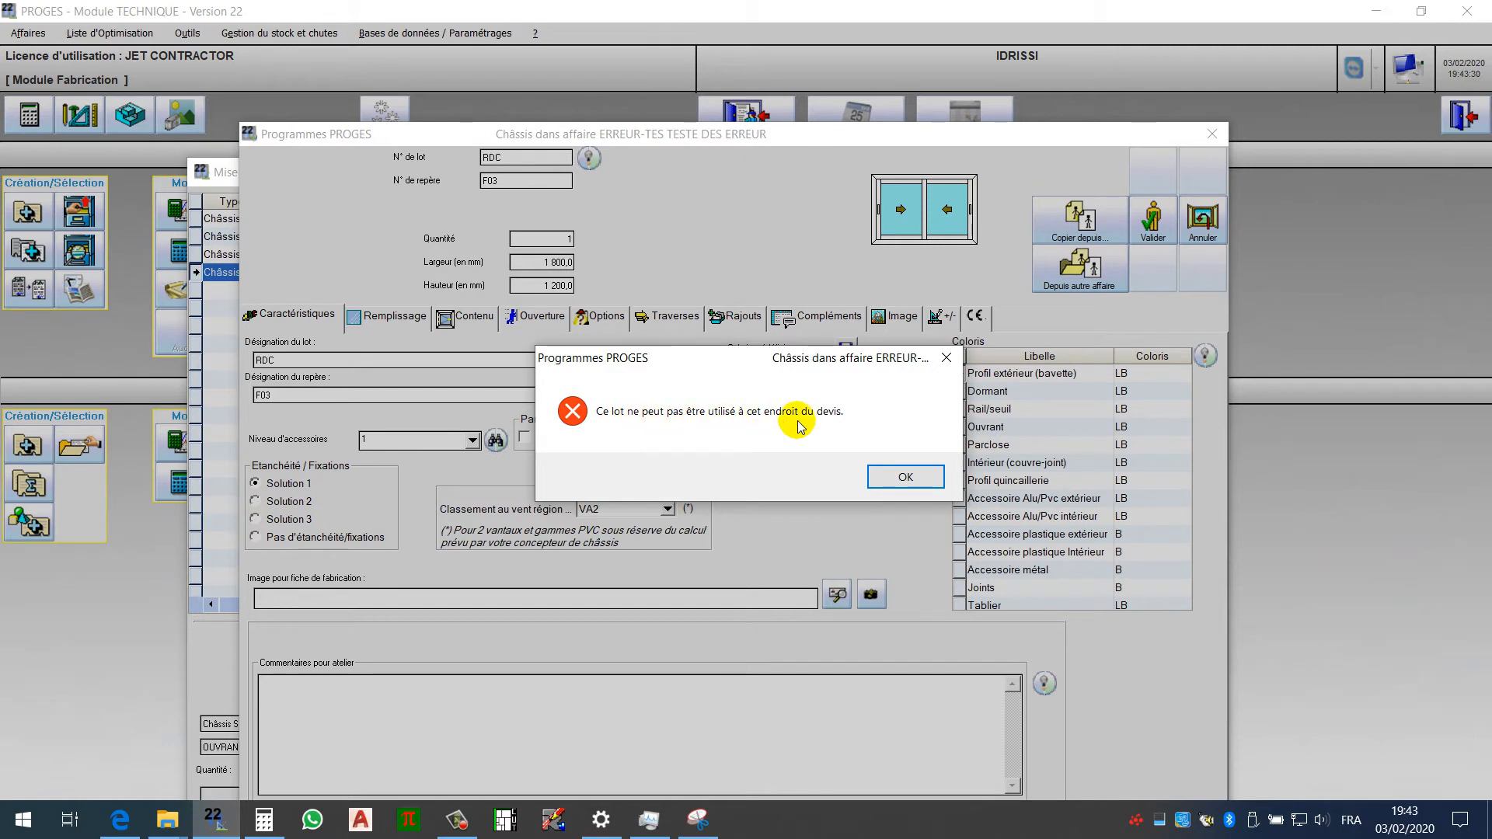
click(899, 478)
click(1207, 229)
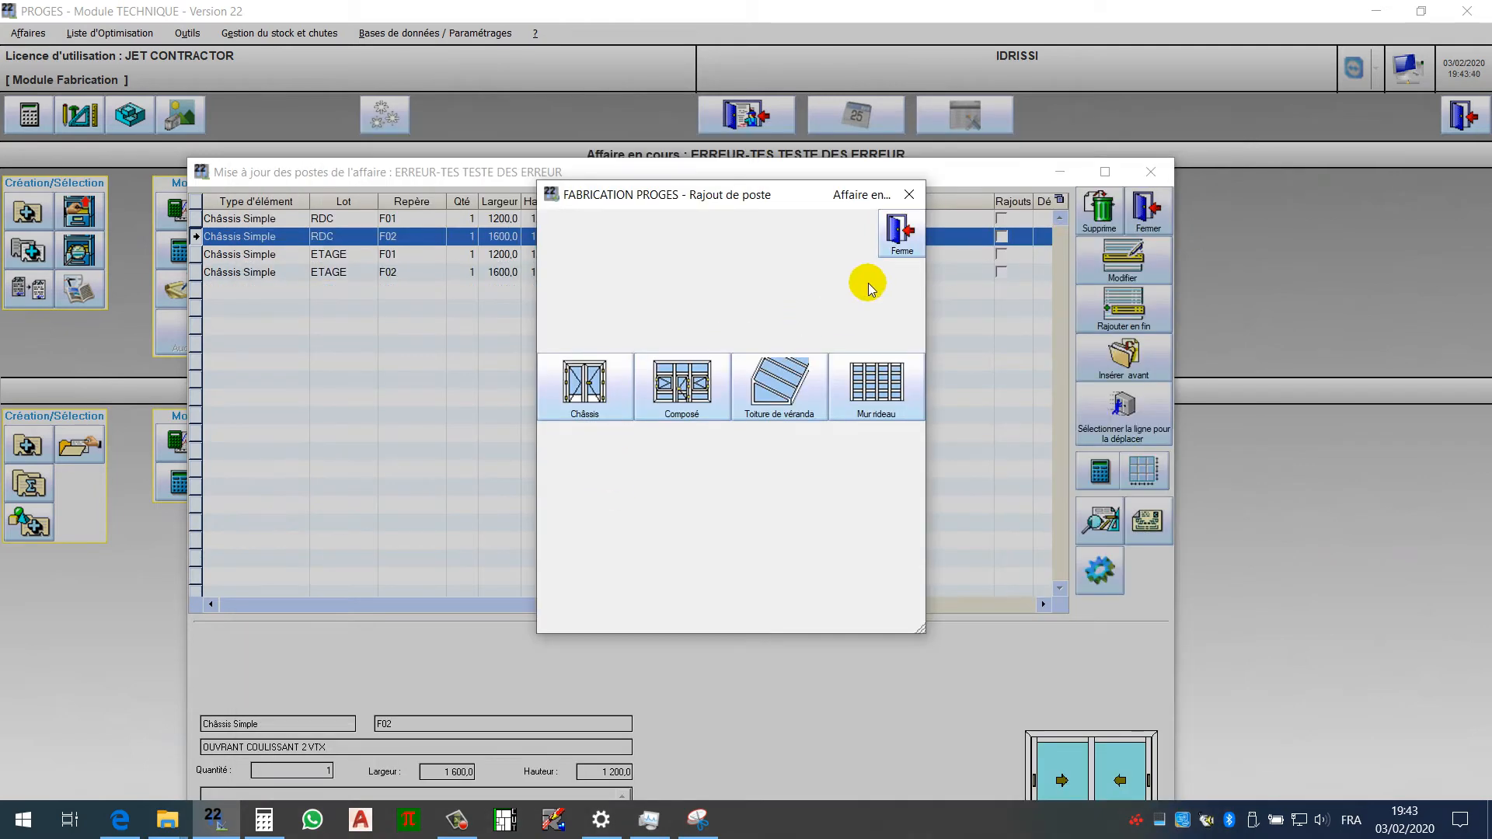
click(894, 240)
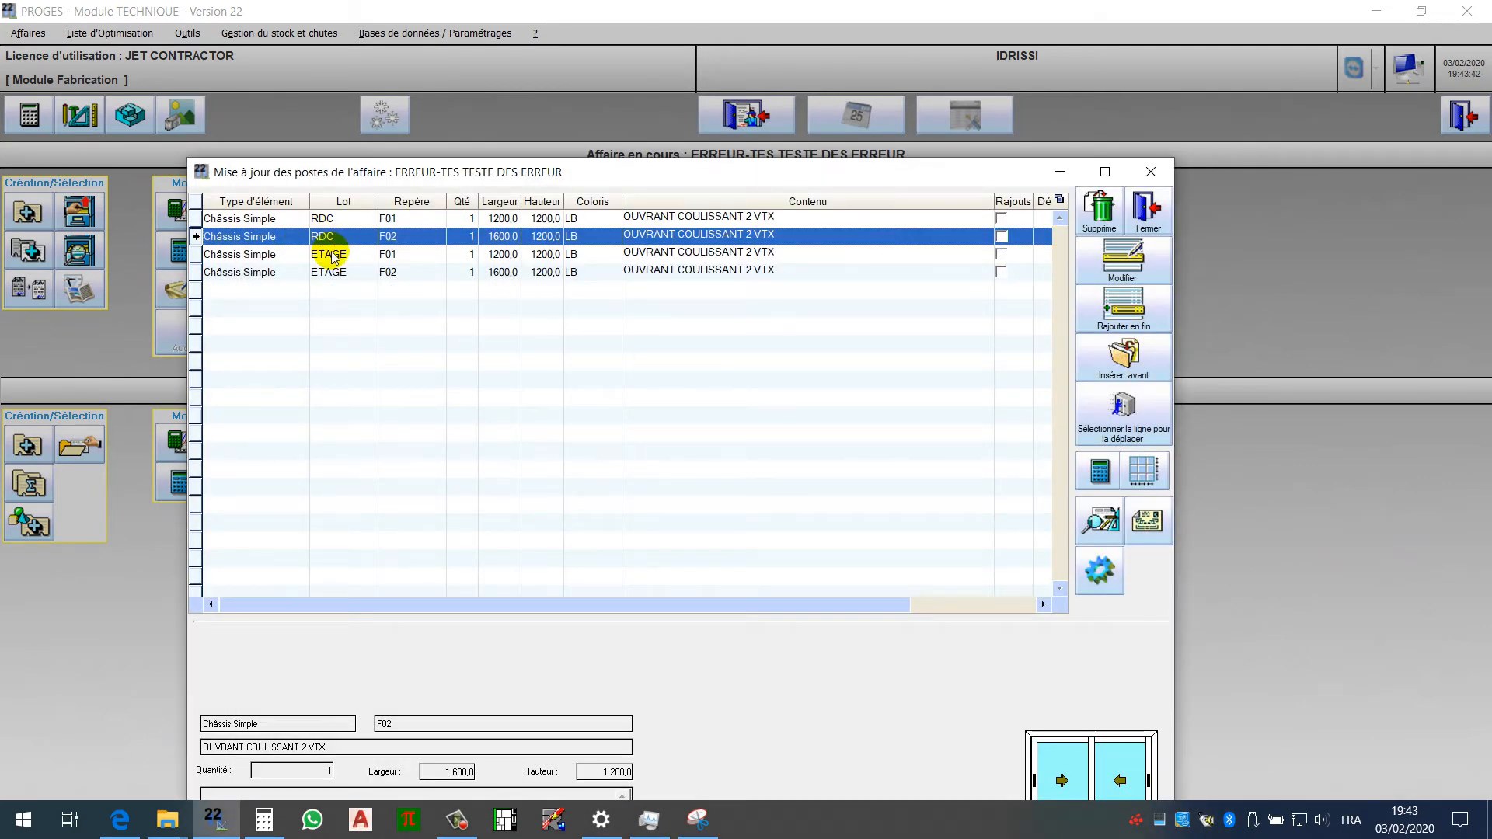
Review the lot order of the existing châssis in the affair's item list, ending on ETAGE F01.
click(342, 224)
click(344, 235)
click(344, 258)
click(345, 274)
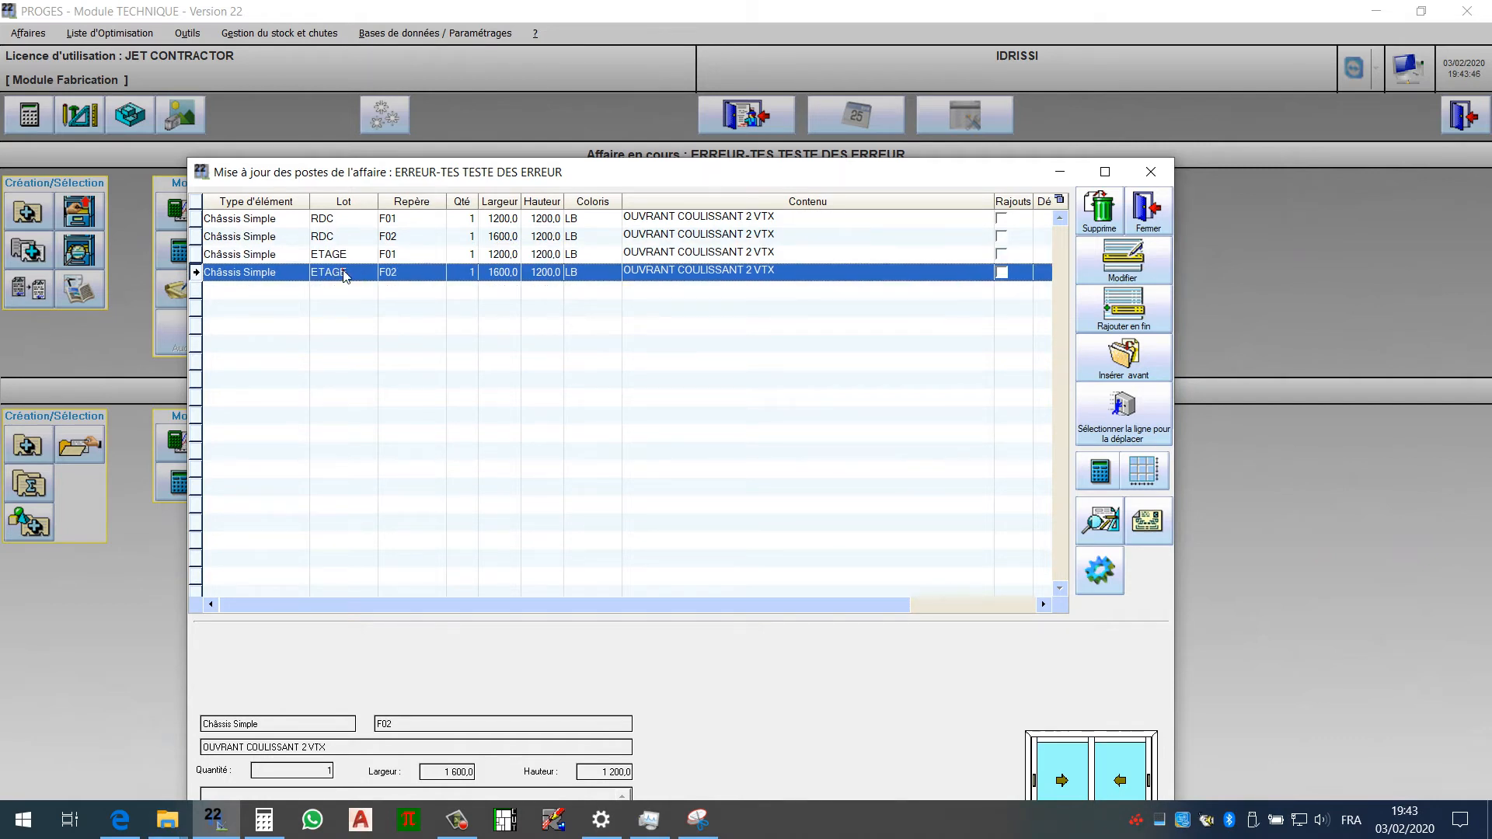
click(350, 257)
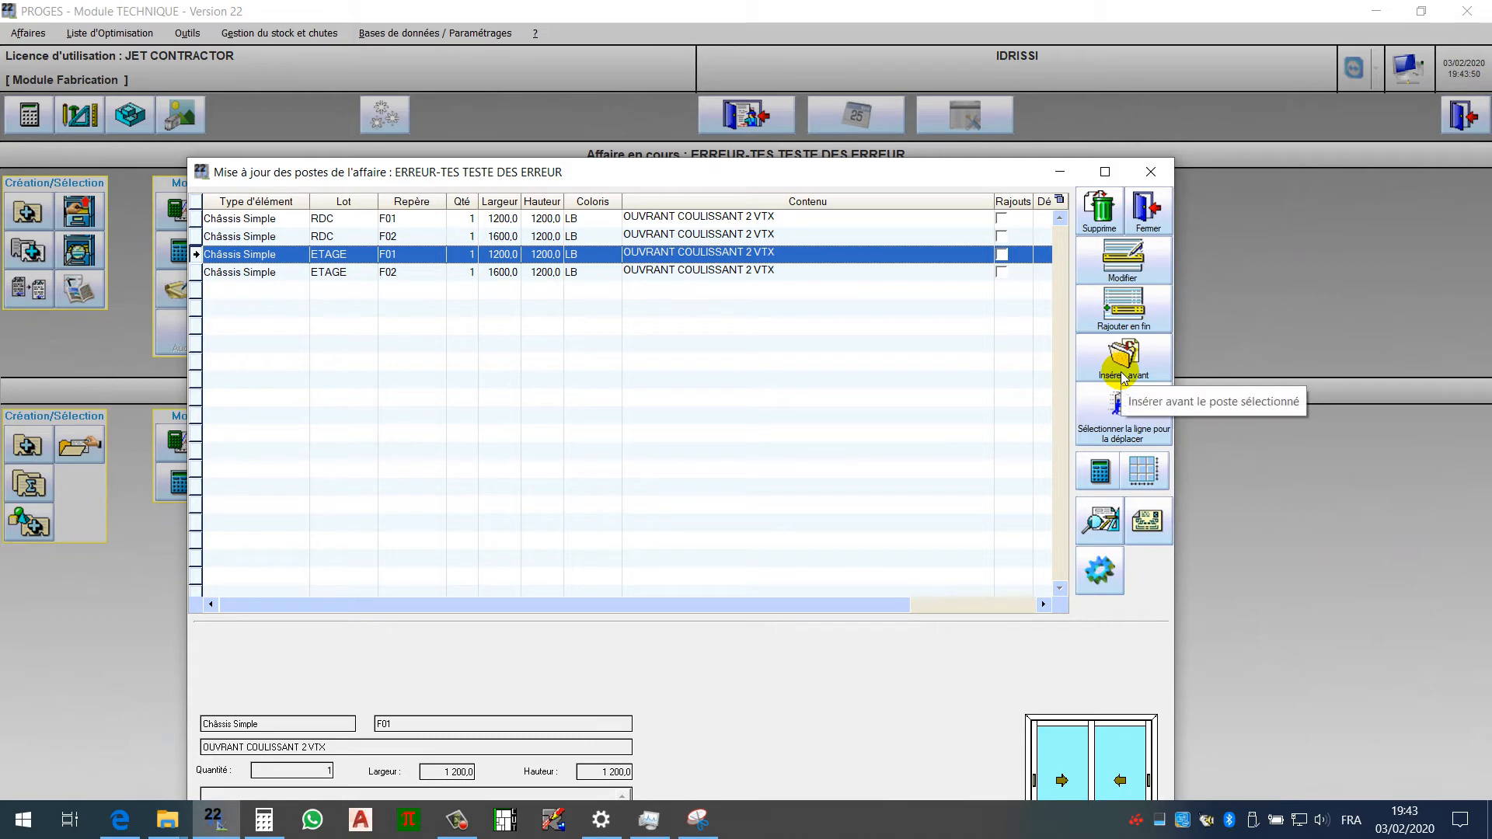
Start adding a simple châssis at the end of the affair to check its proposed lot, and cancel it.
click(1123, 305)
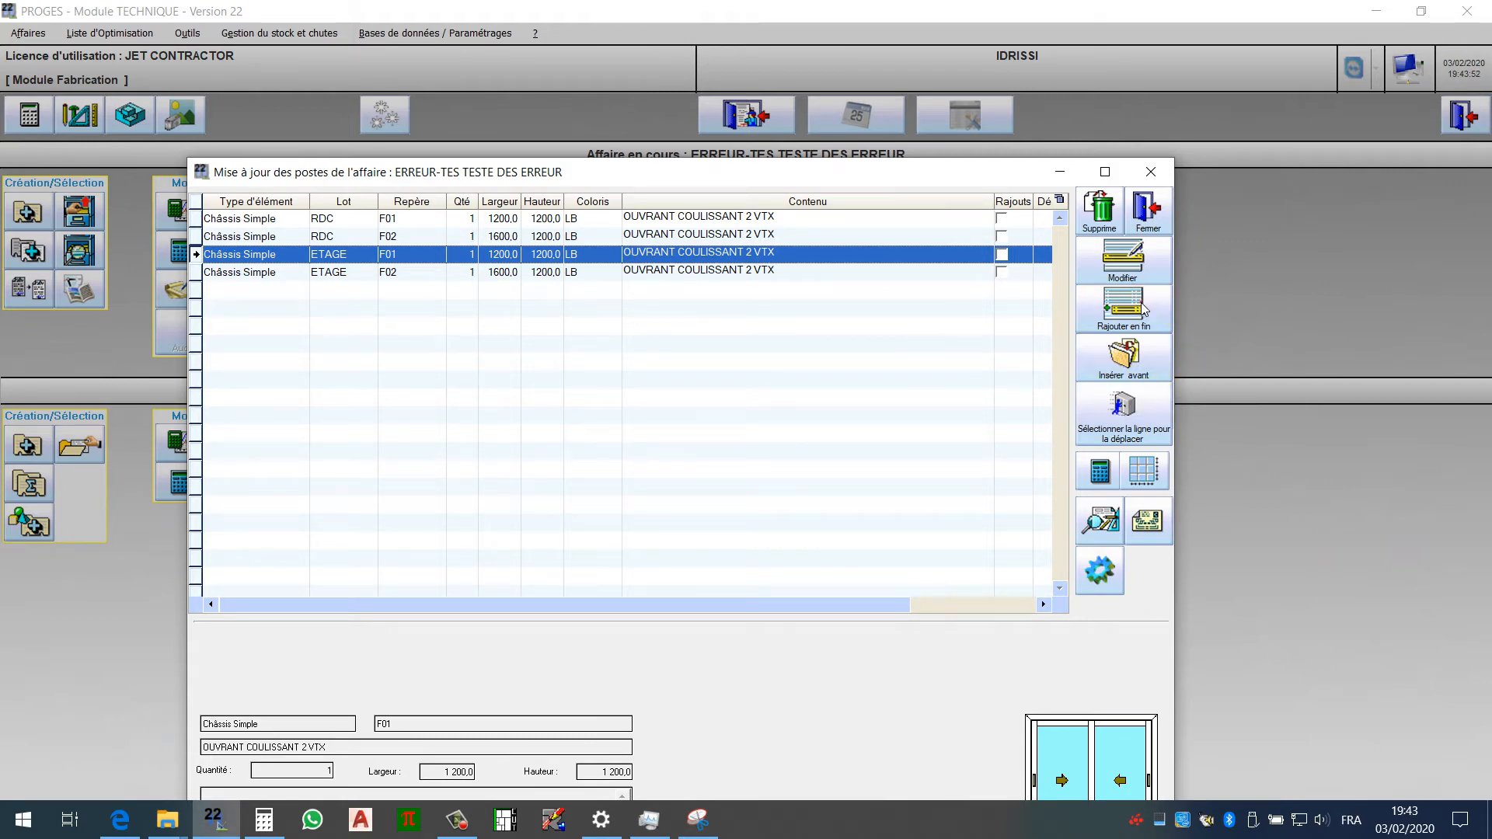
click(599, 381)
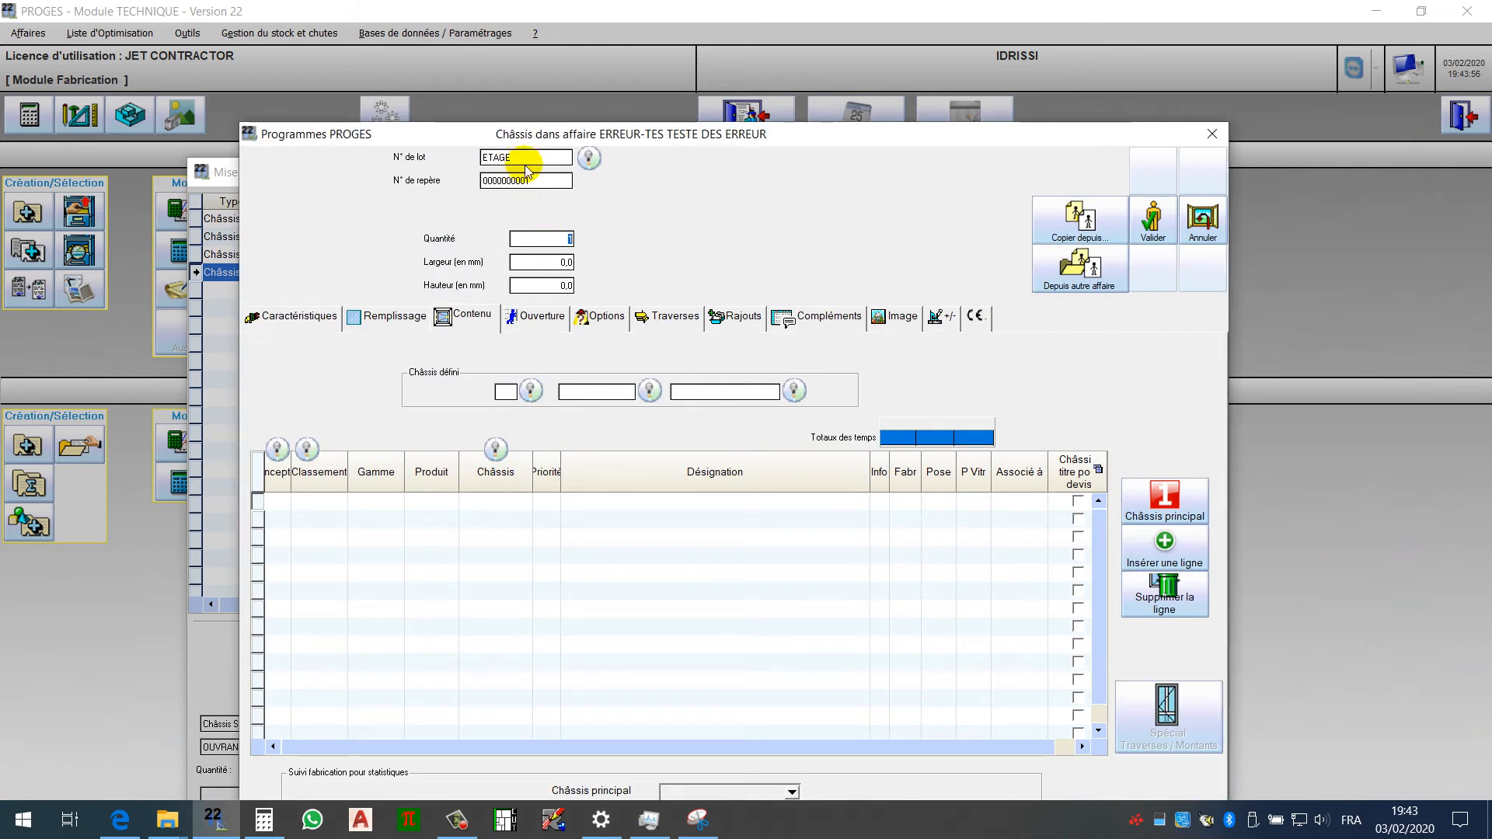
click(1201, 224)
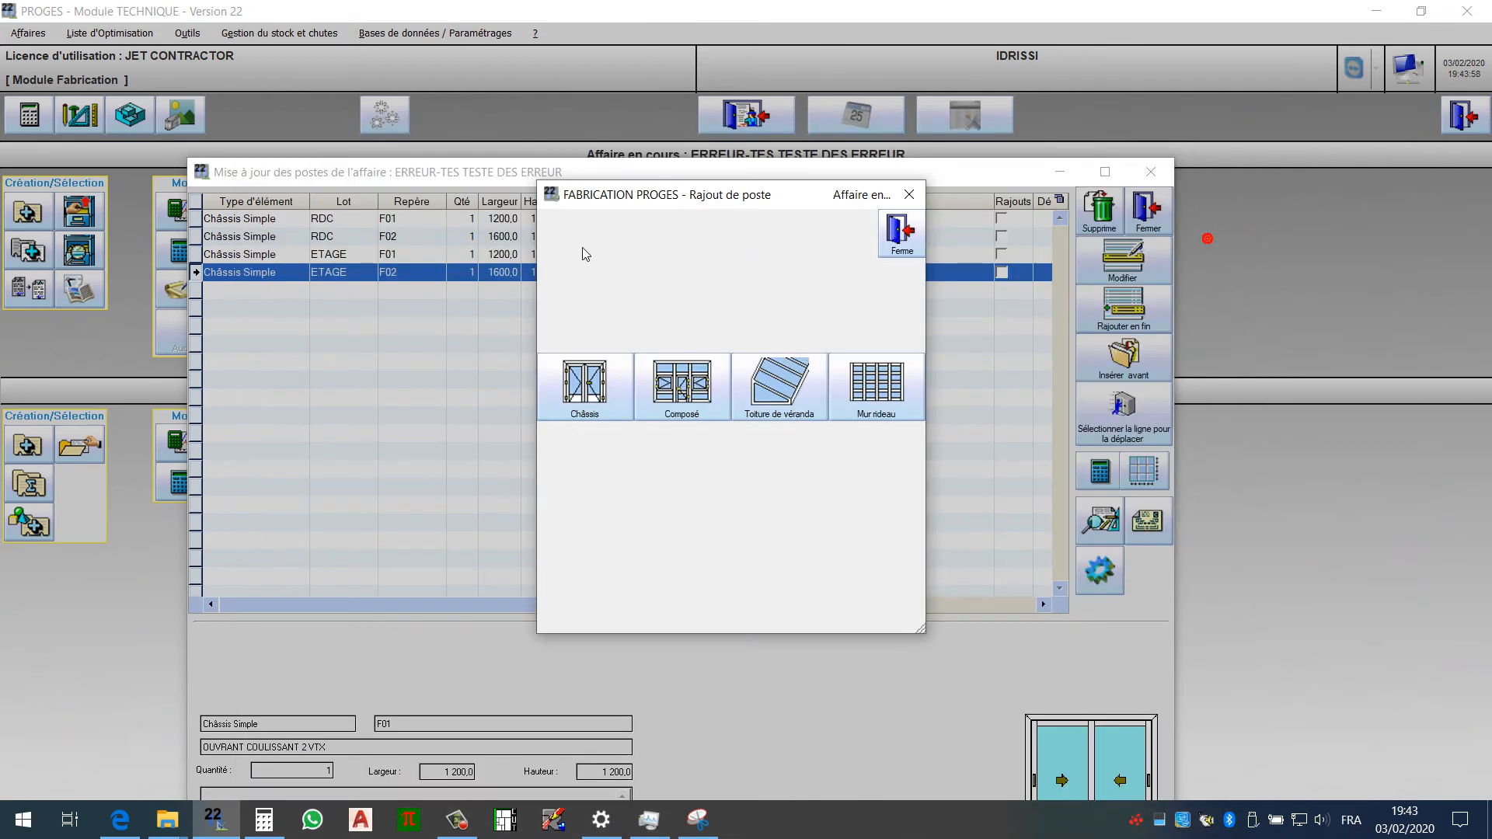
click(921, 255)
Insert a simple châssis before ETAGE F01 with lot RDC, repère F03, width 1800 mm and height 1200 mm.
click(333, 257)
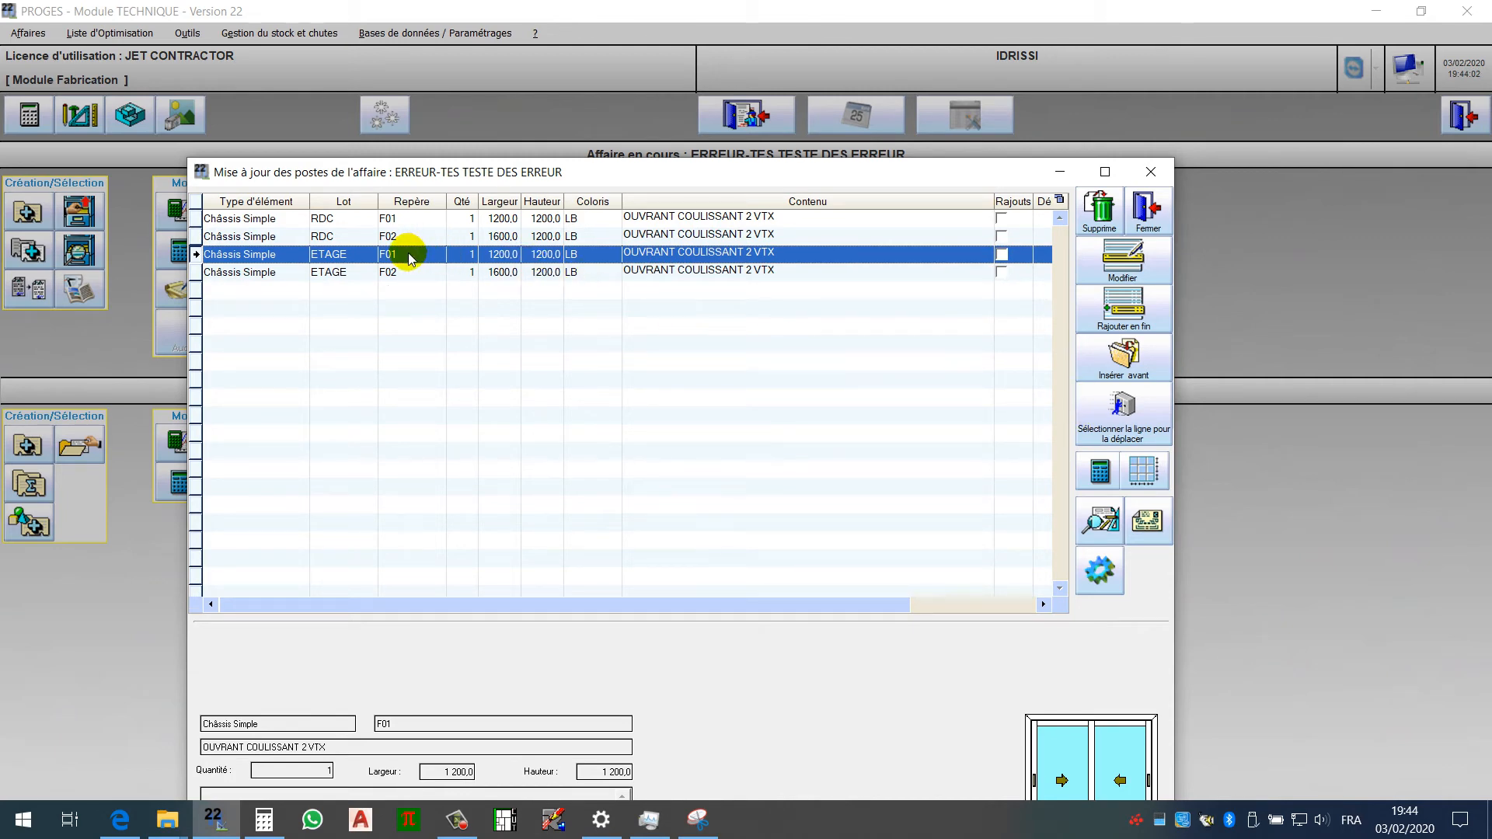
click(1122, 359)
click(591, 393)
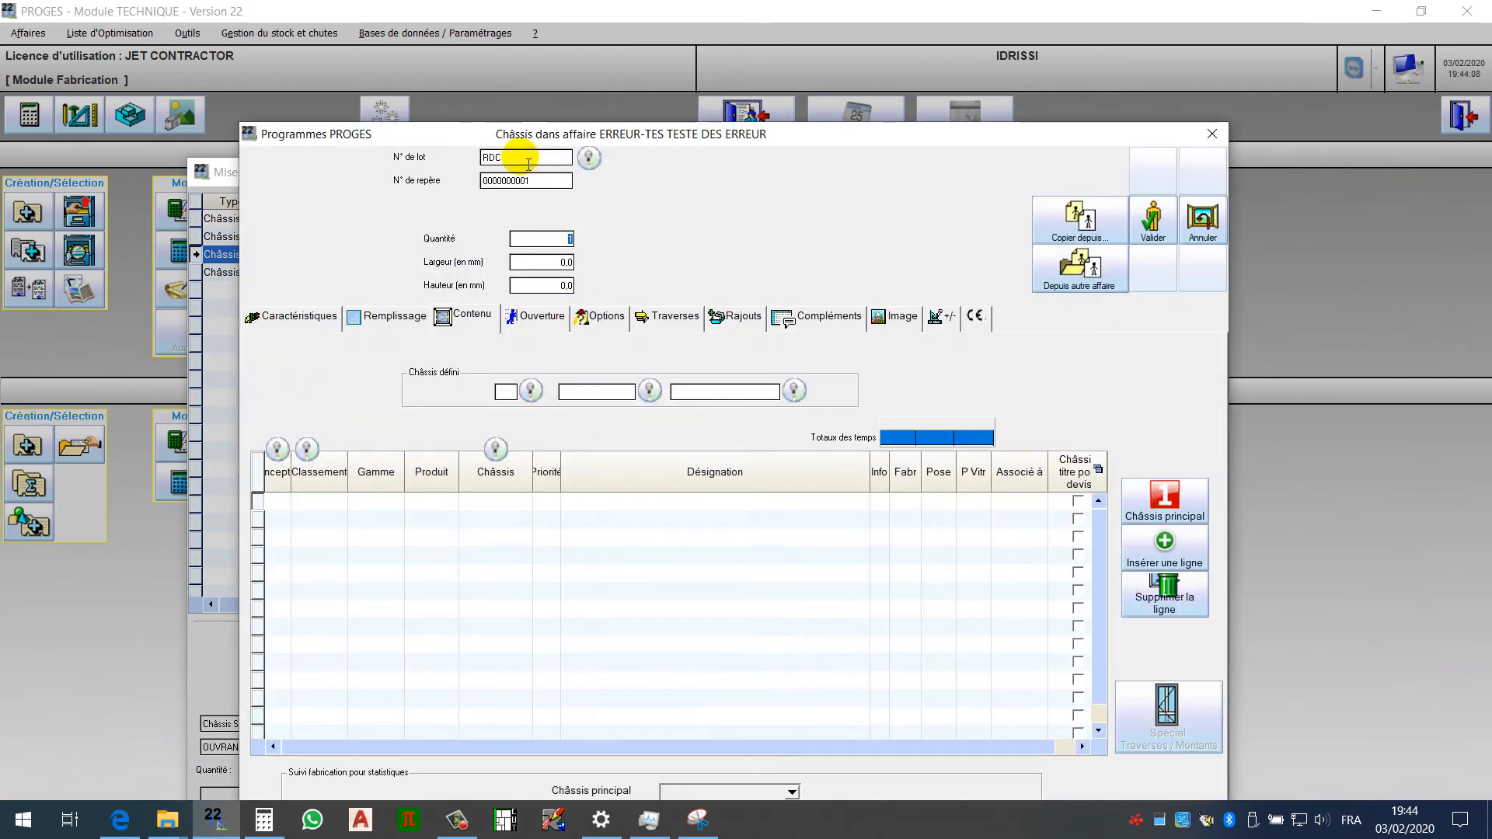
click(536, 184)
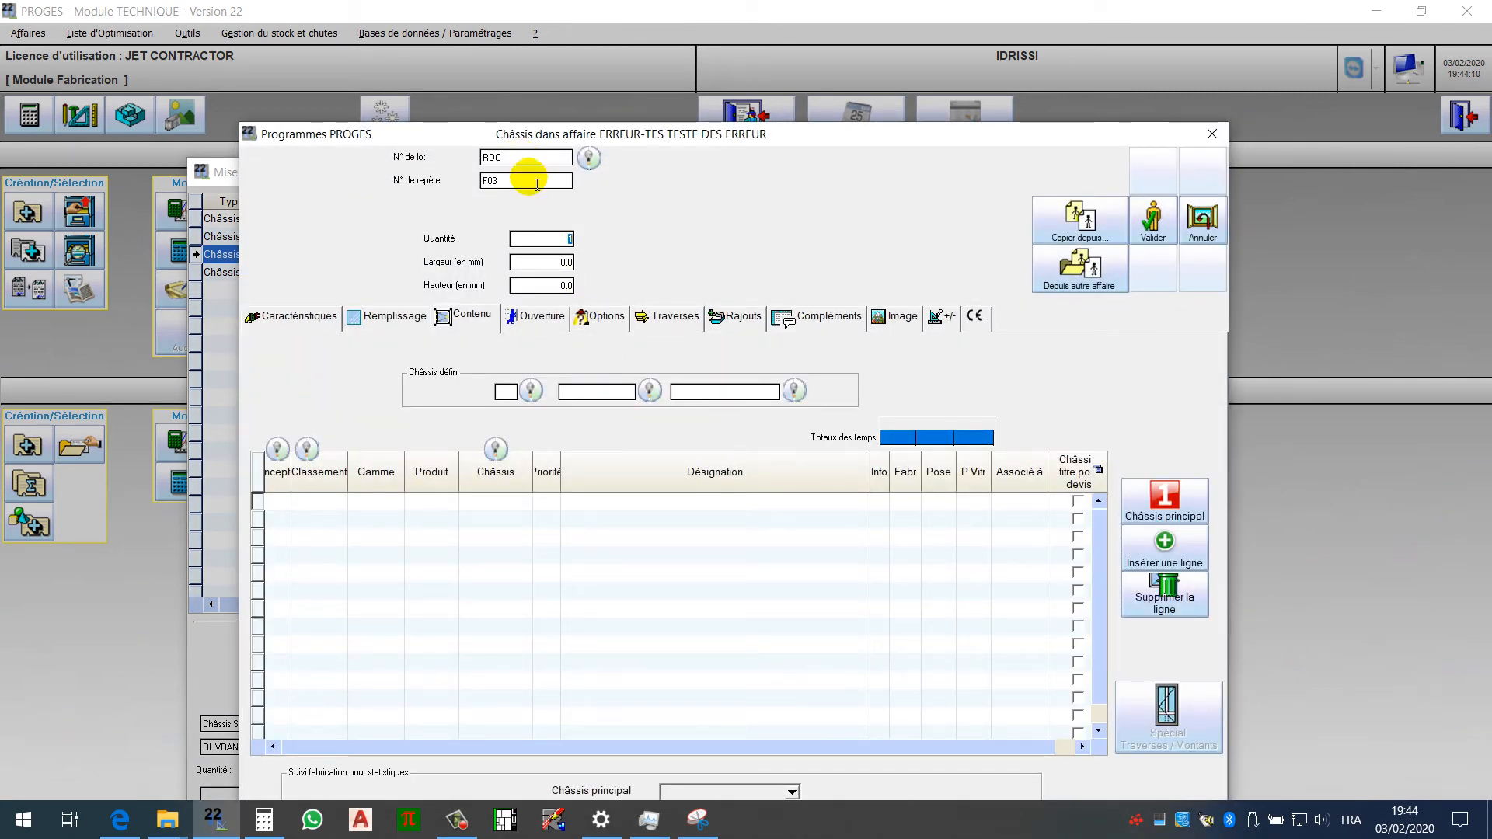
key(Tab)
text(1600)
key(Tab)
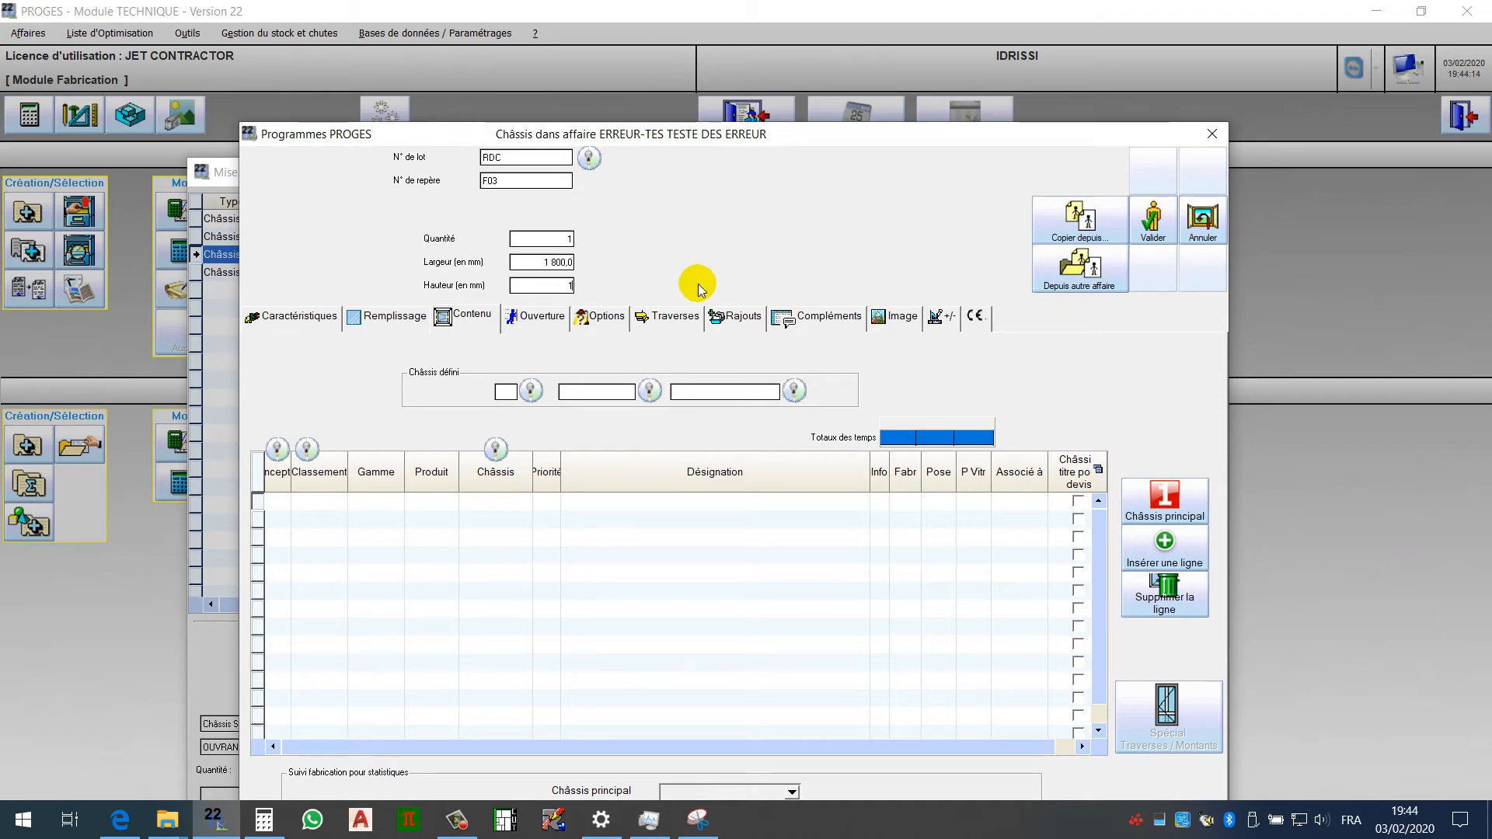
Set the repère designation of the inserted châssis to F03 and copy its content from RDC F02.
click(294, 315)
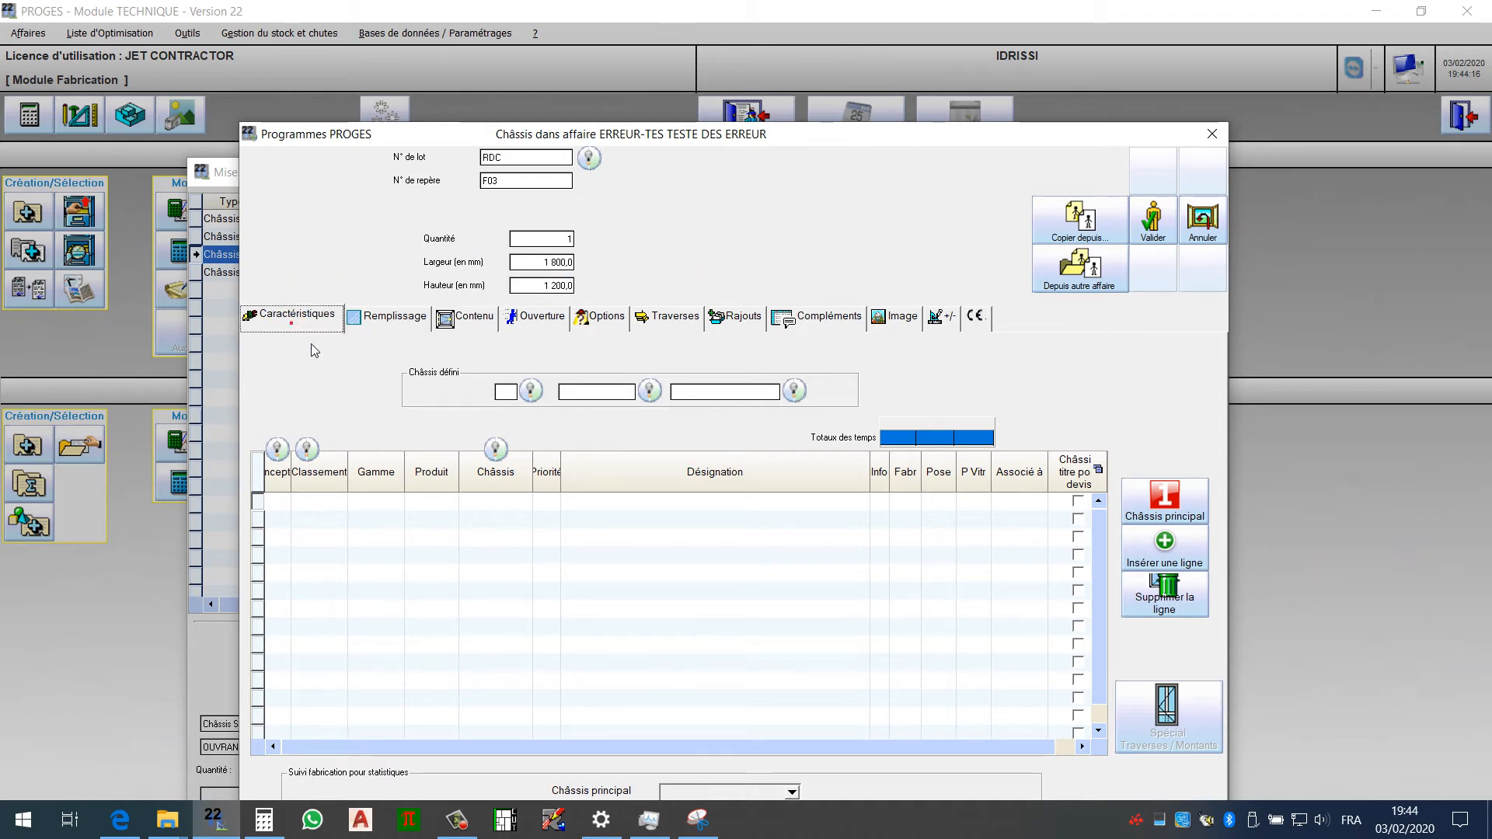
click(292, 398)
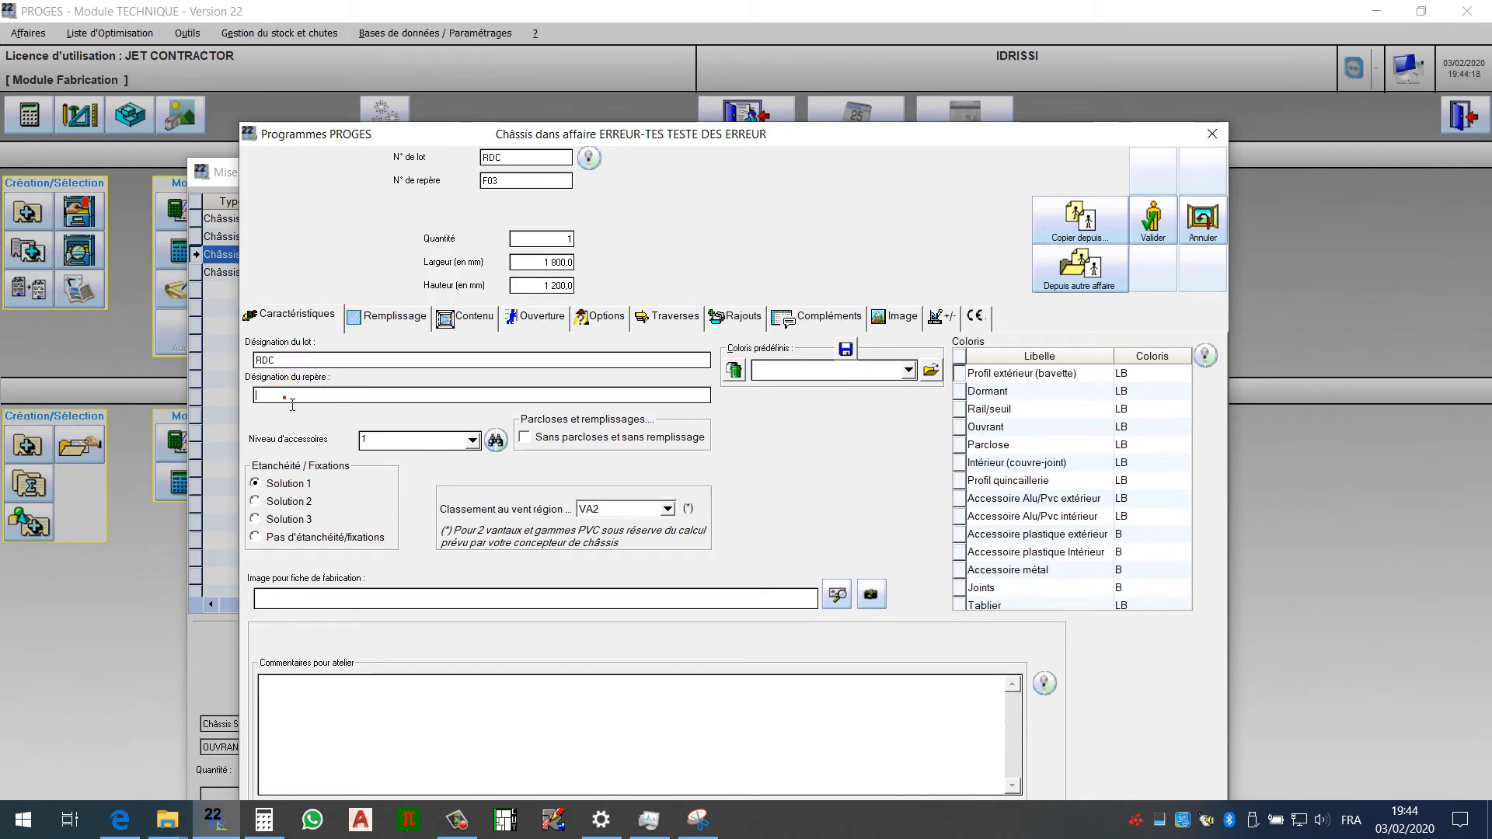
text(F03)
click(1079, 221)
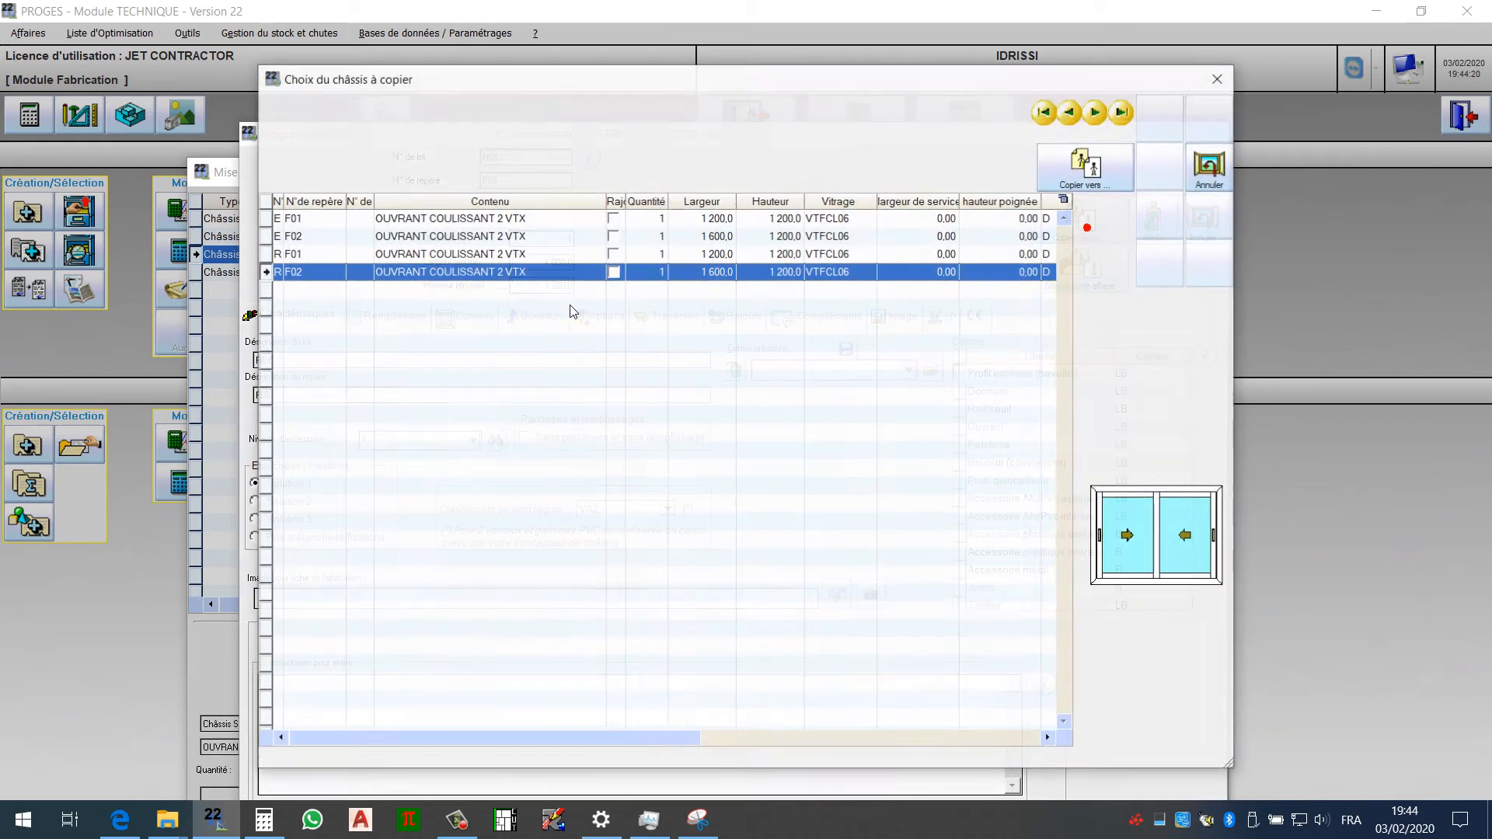
double_click(480, 274)
Validate RDC F03 without consulting the display options, cancel the next new châssis, and check the inserted row in the item list.
click(298, 313)
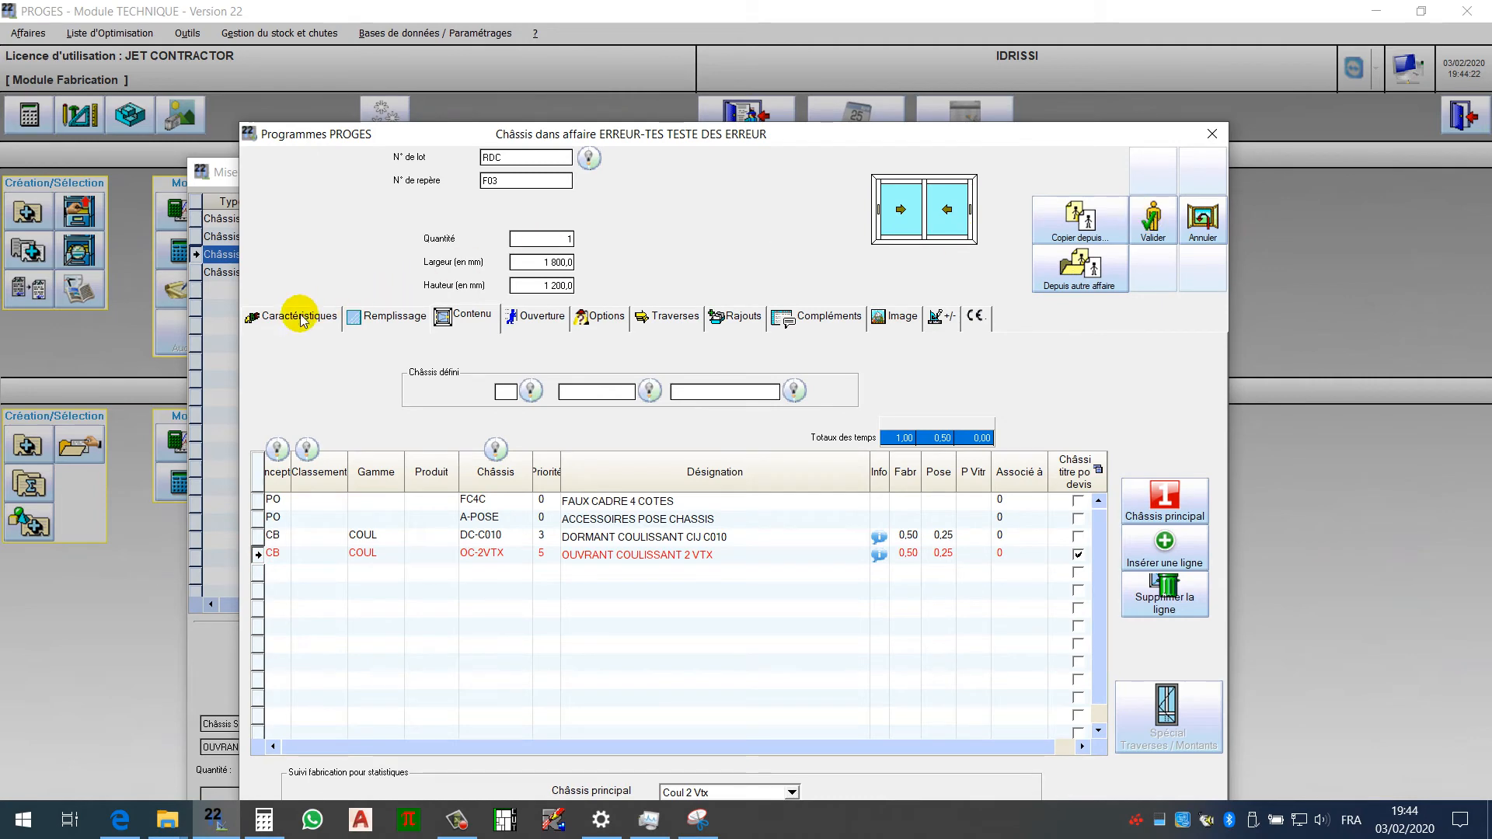
click(1153, 220)
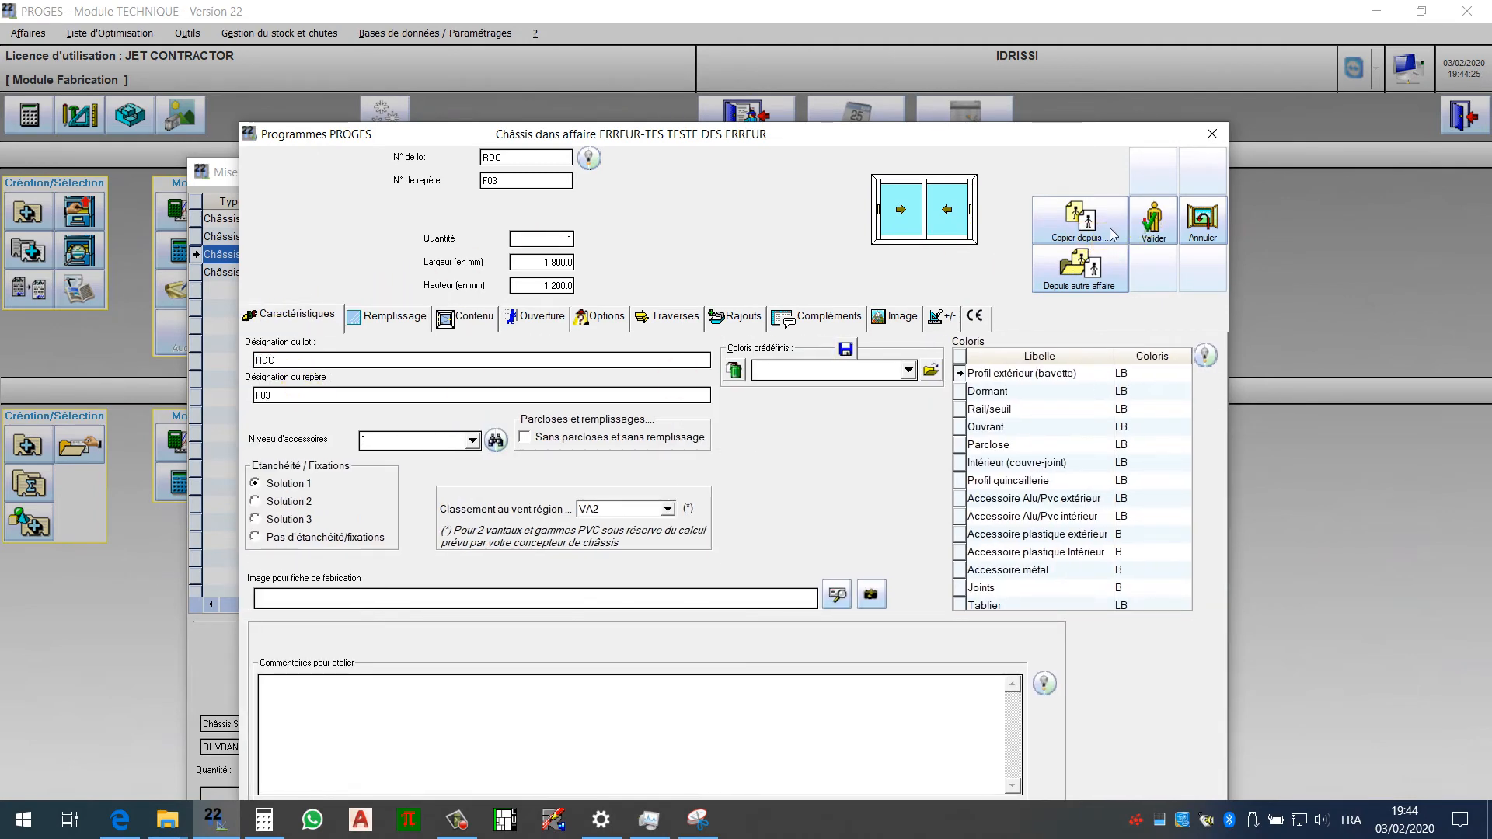
click(893, 477)
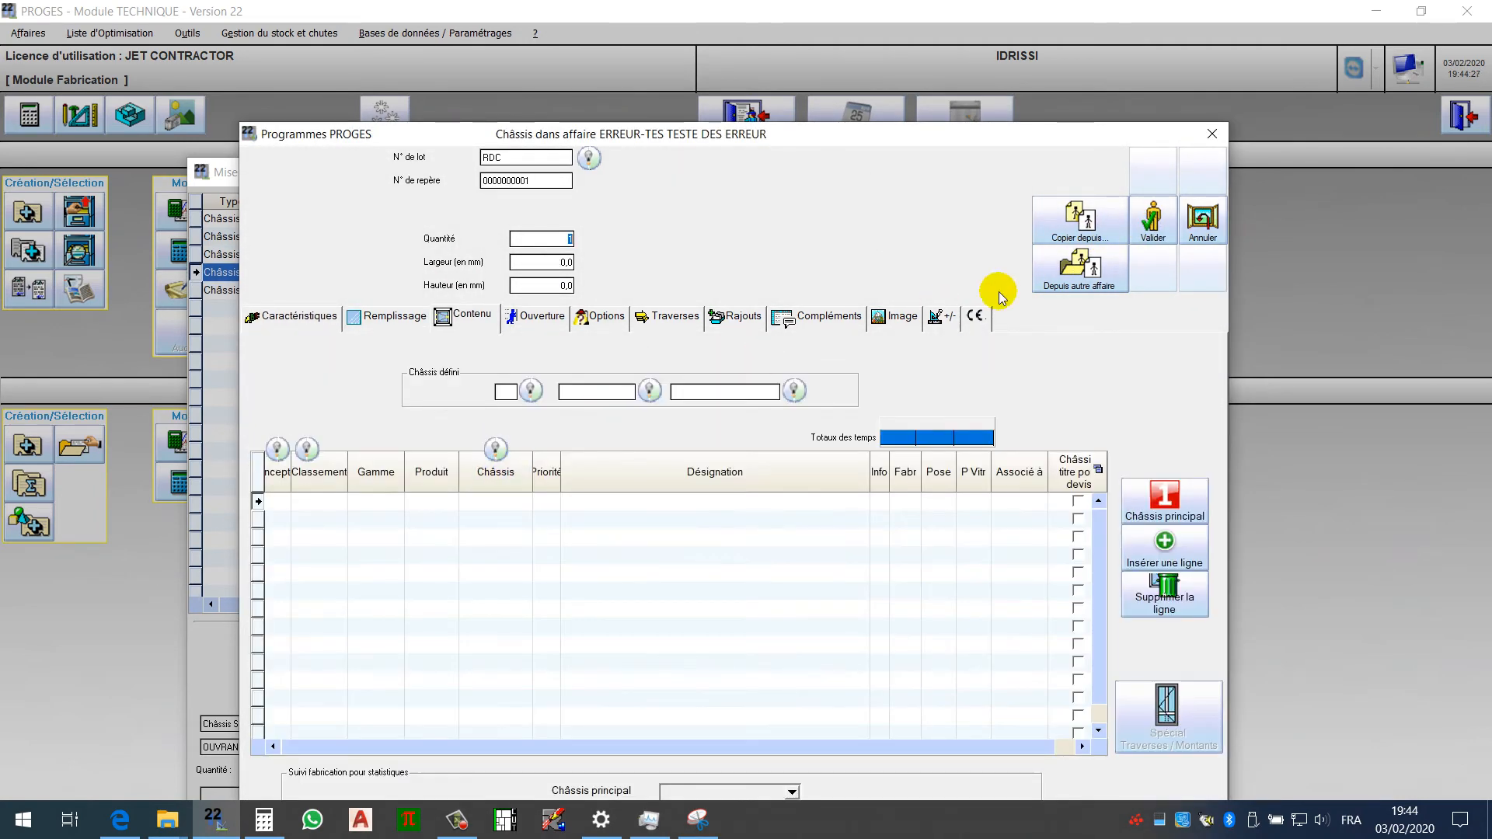
click(1203, 222)
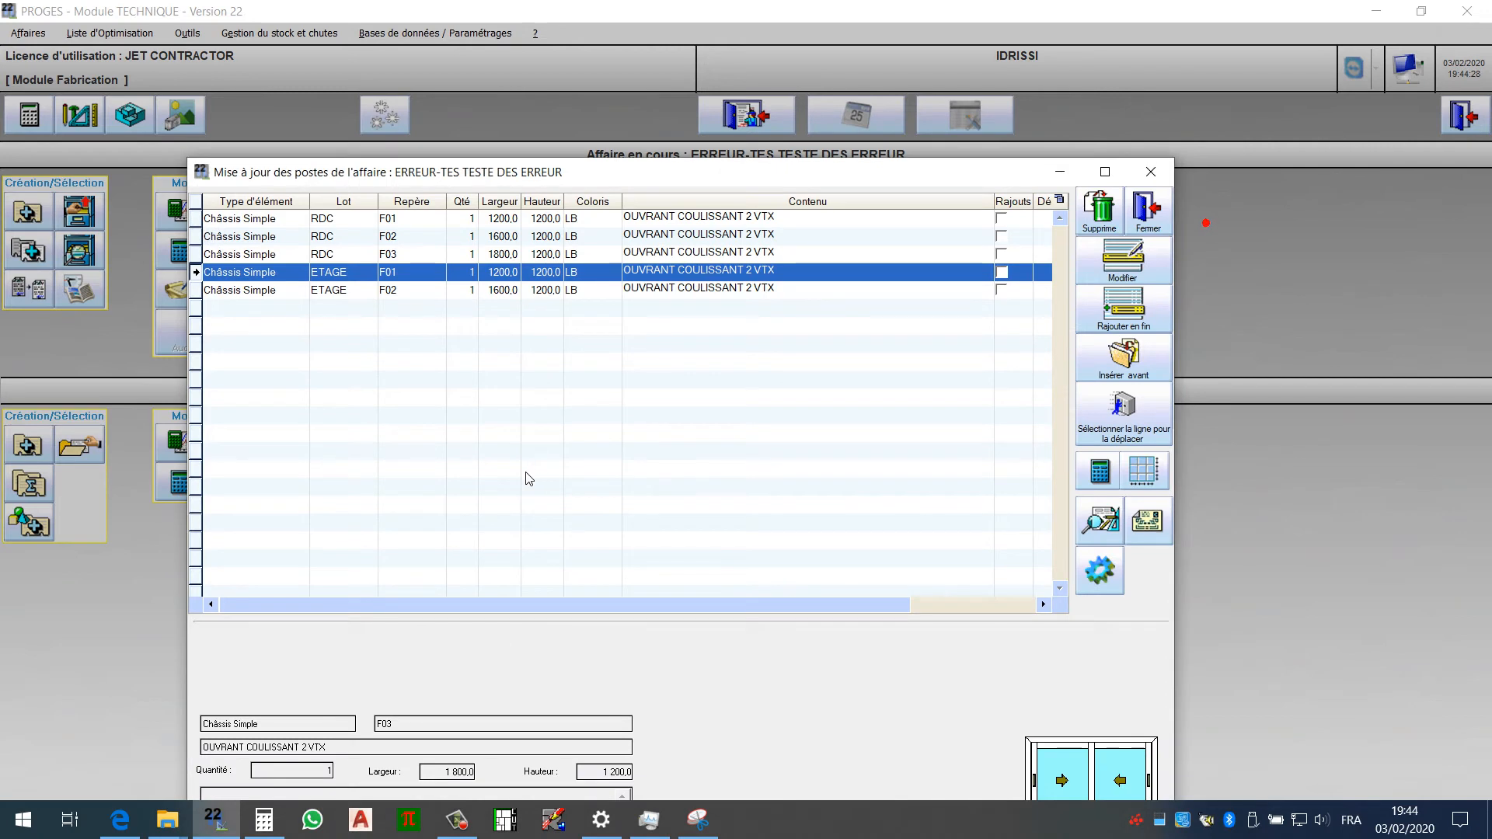
click(400, 260)
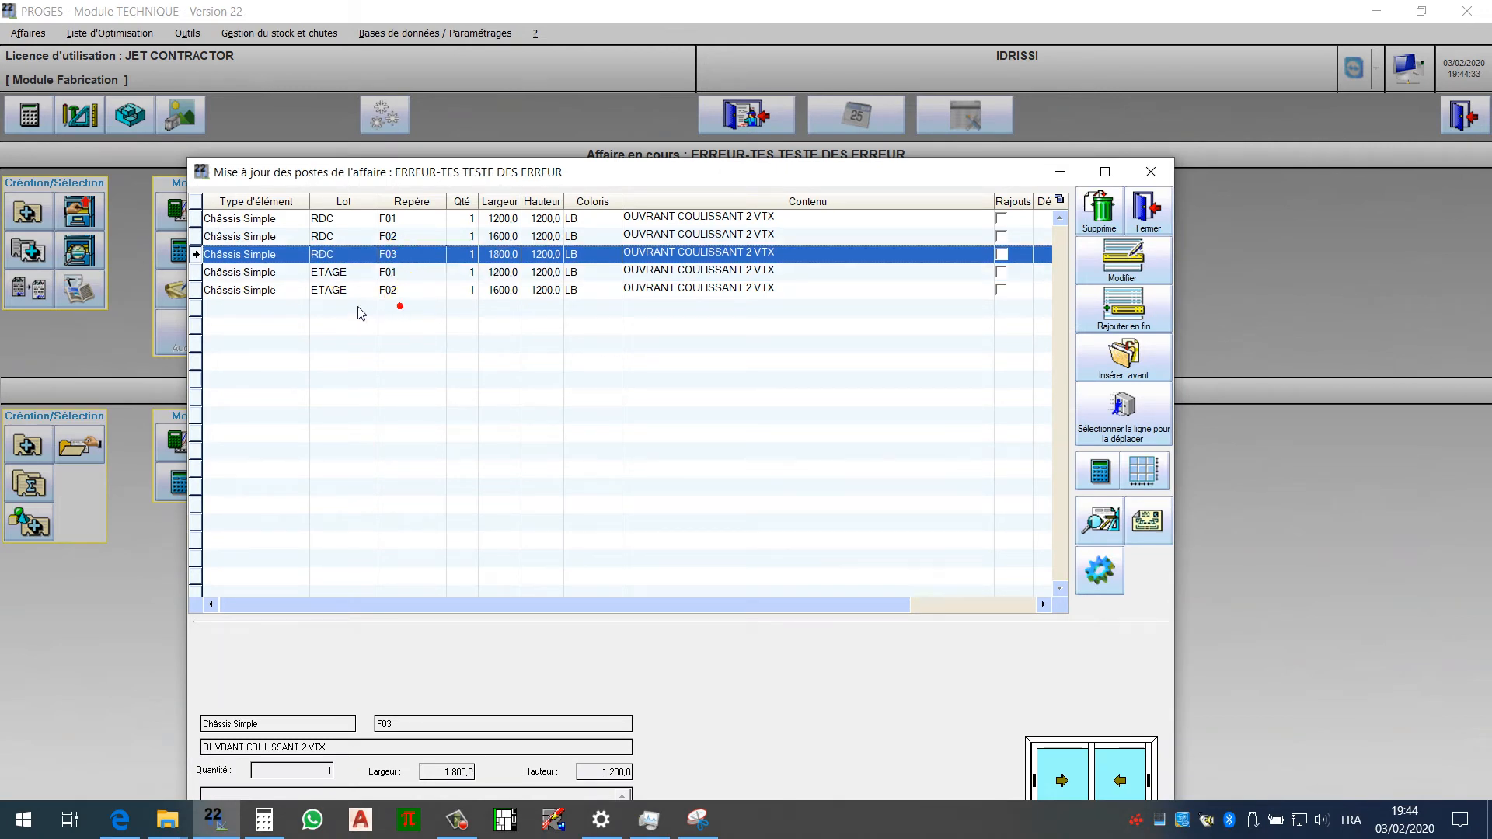
Add a simple châssis to lot ETAGE at the end of the affair, copy it from ETAGE F02, and set its repère to F03.
click(1117, 325)
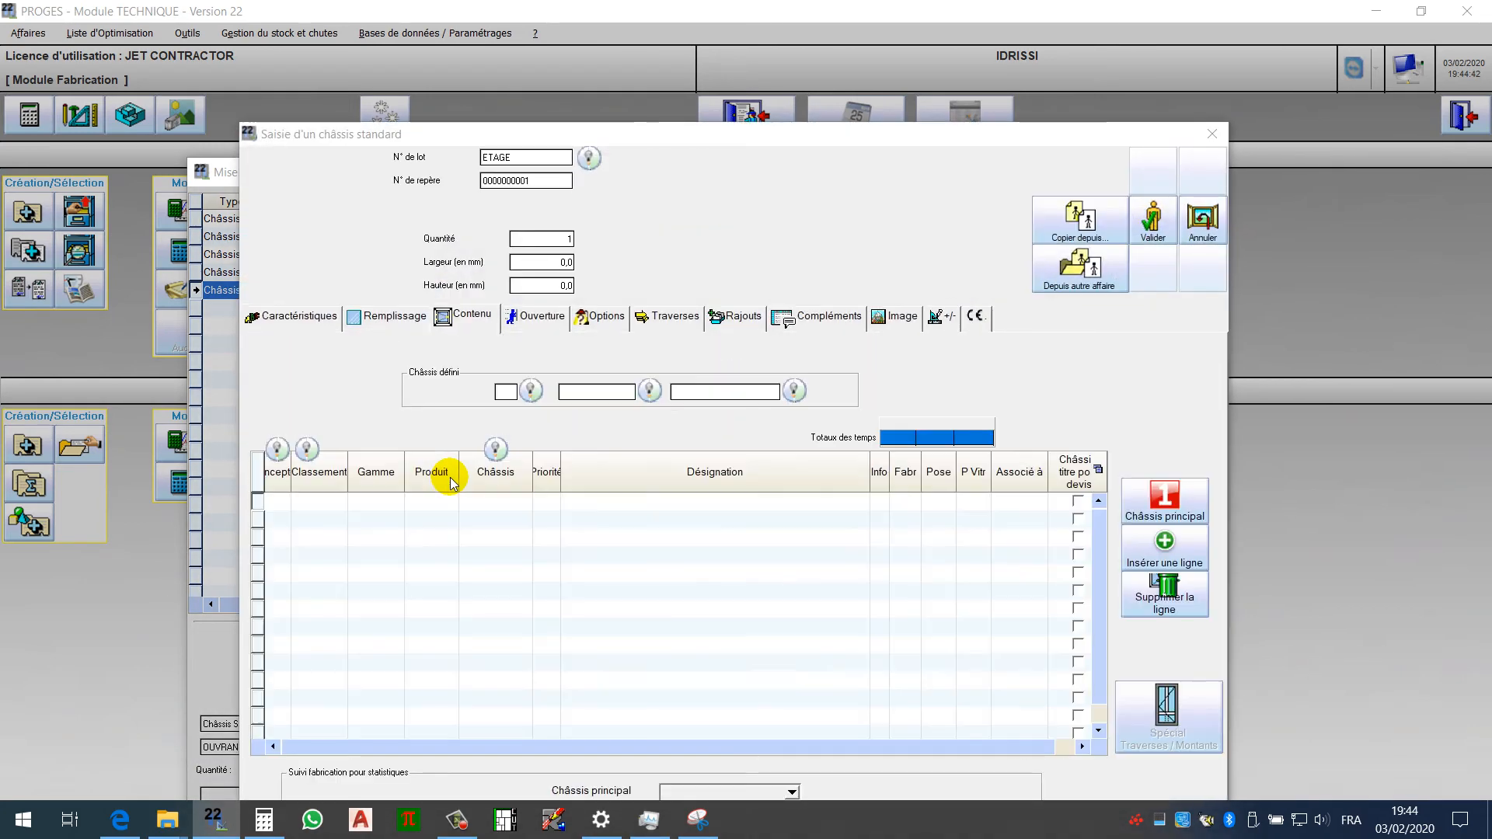
click(1071, 222)
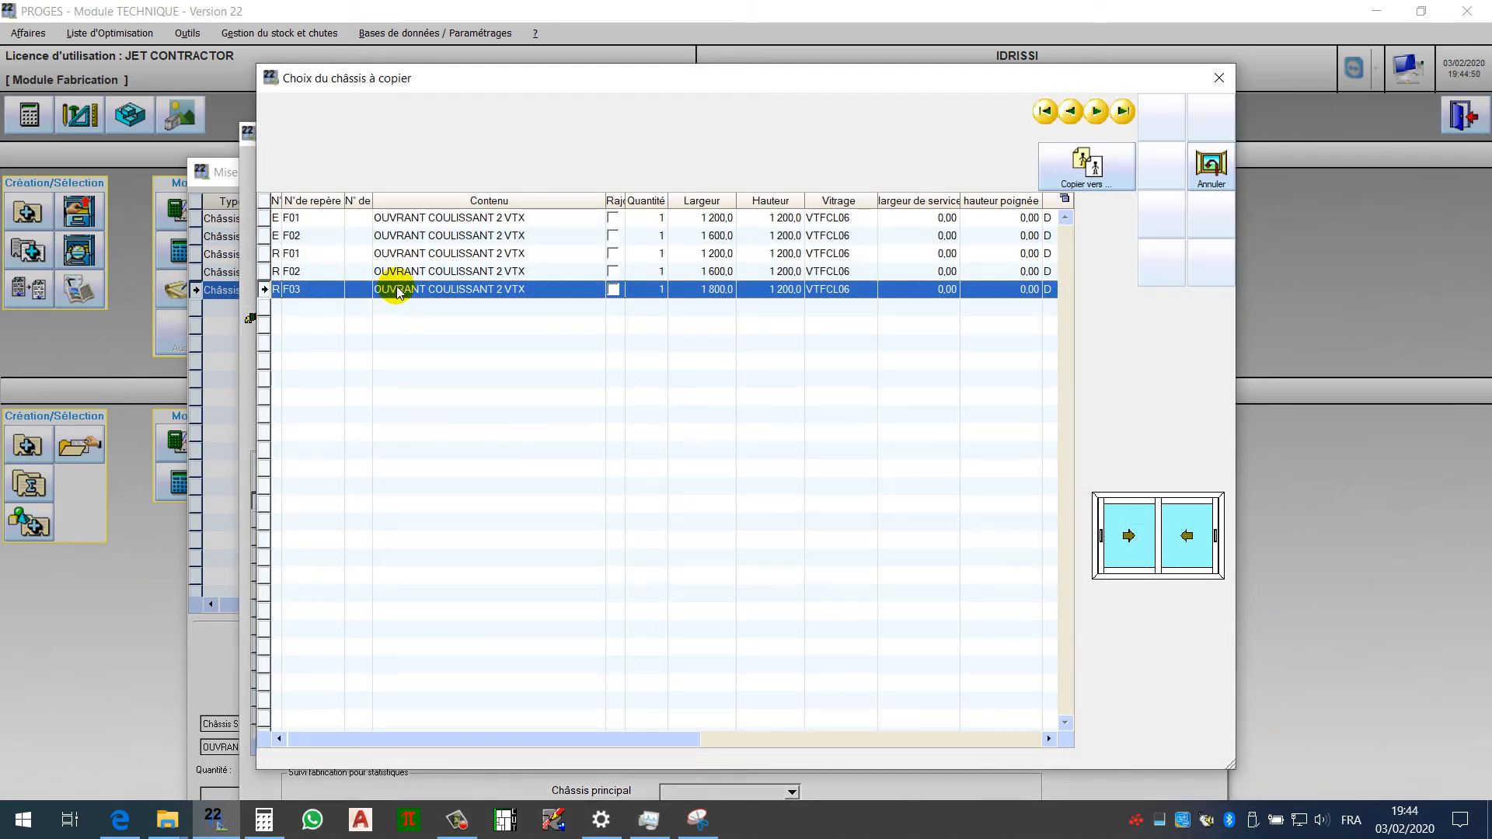
double_click(423, 235)
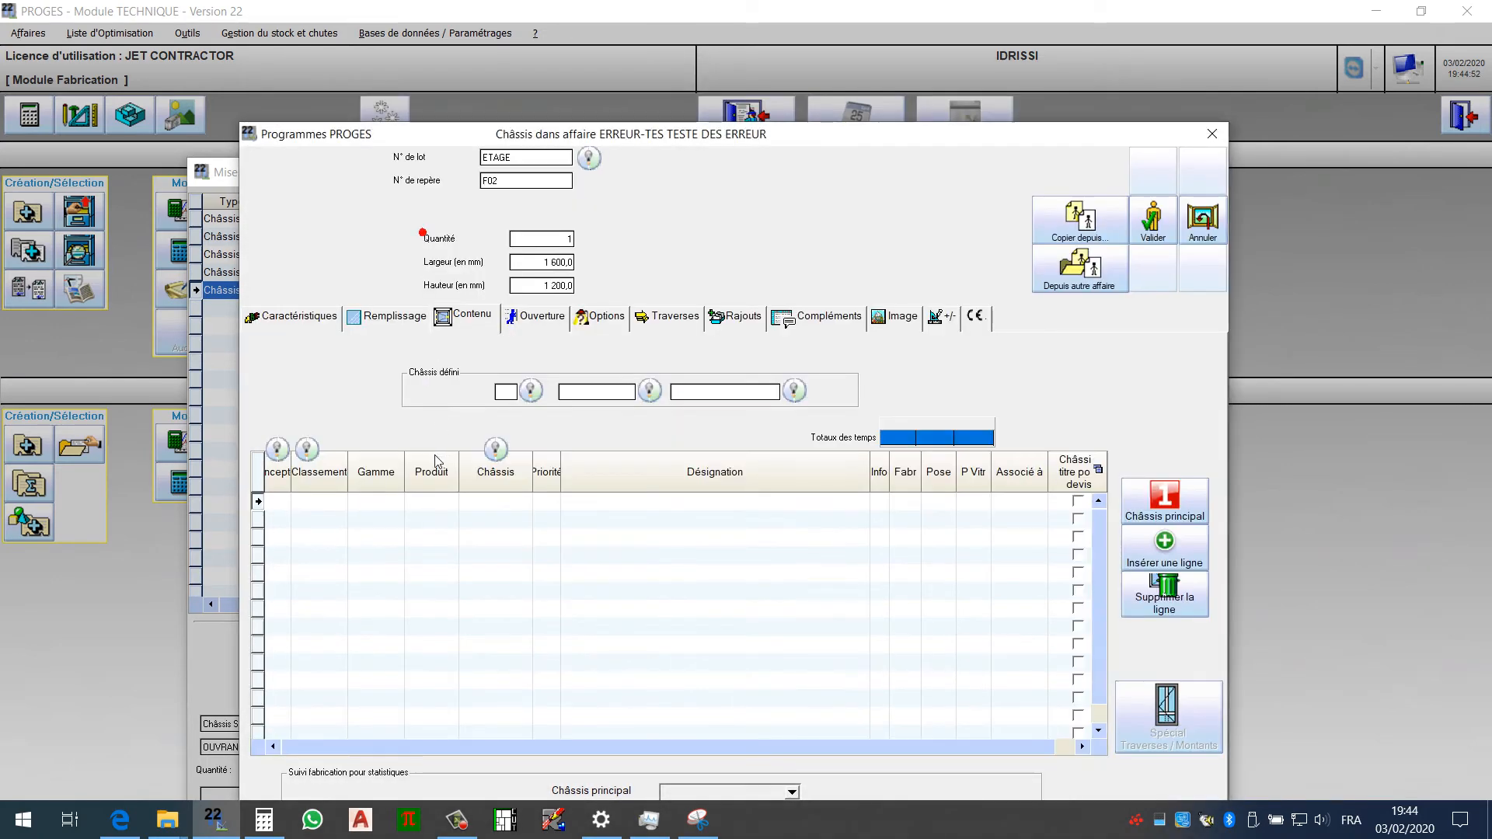
click(435, 461)
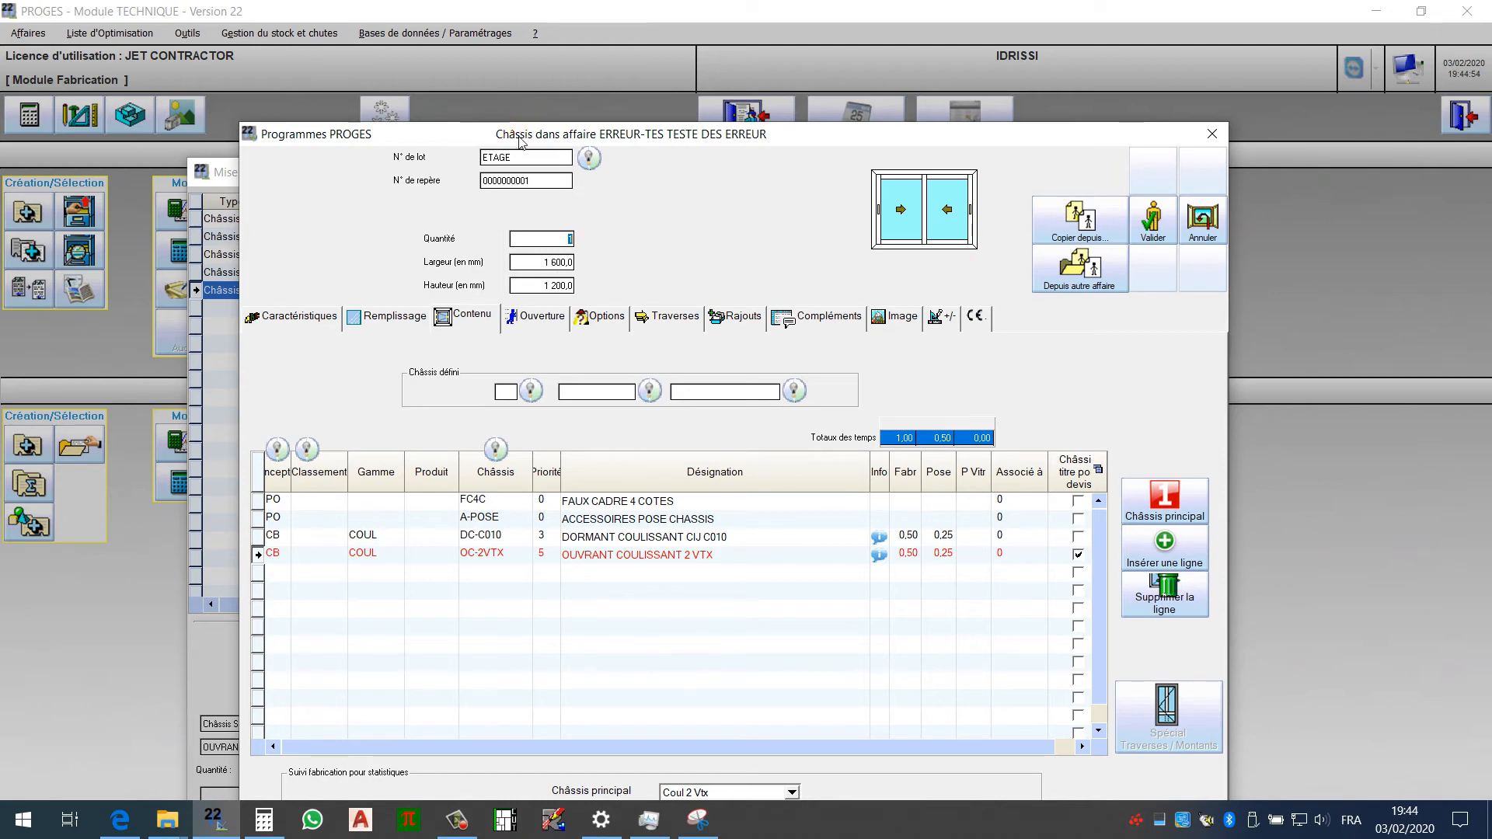
drag(513, 136, 476, 158)
double_click(511, 203)
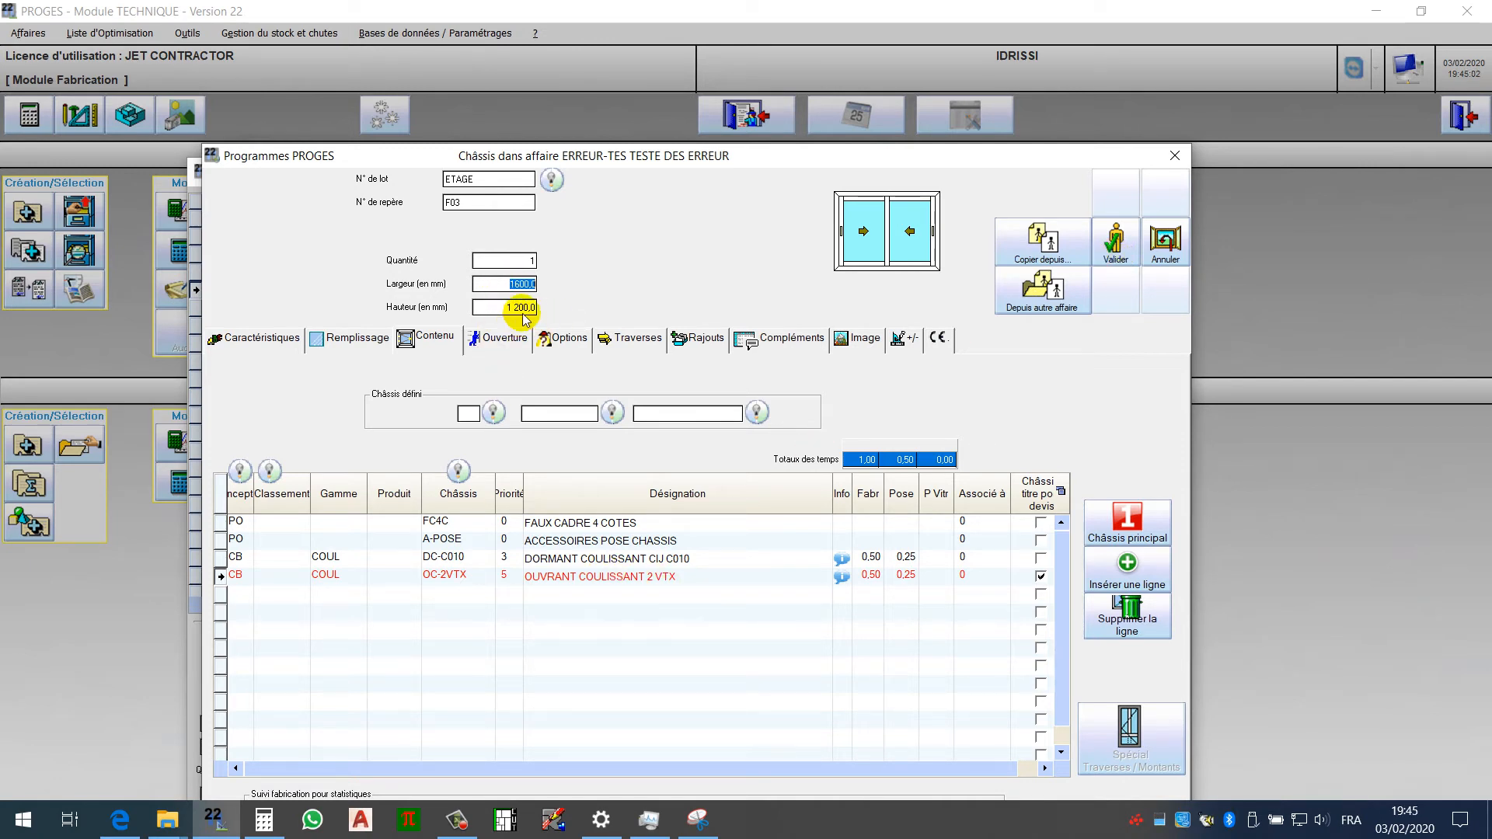
Check the characteristics of ETAGE F03, validate it without consulting the display options, and stop adding items to close the item list.
click(265, 346)
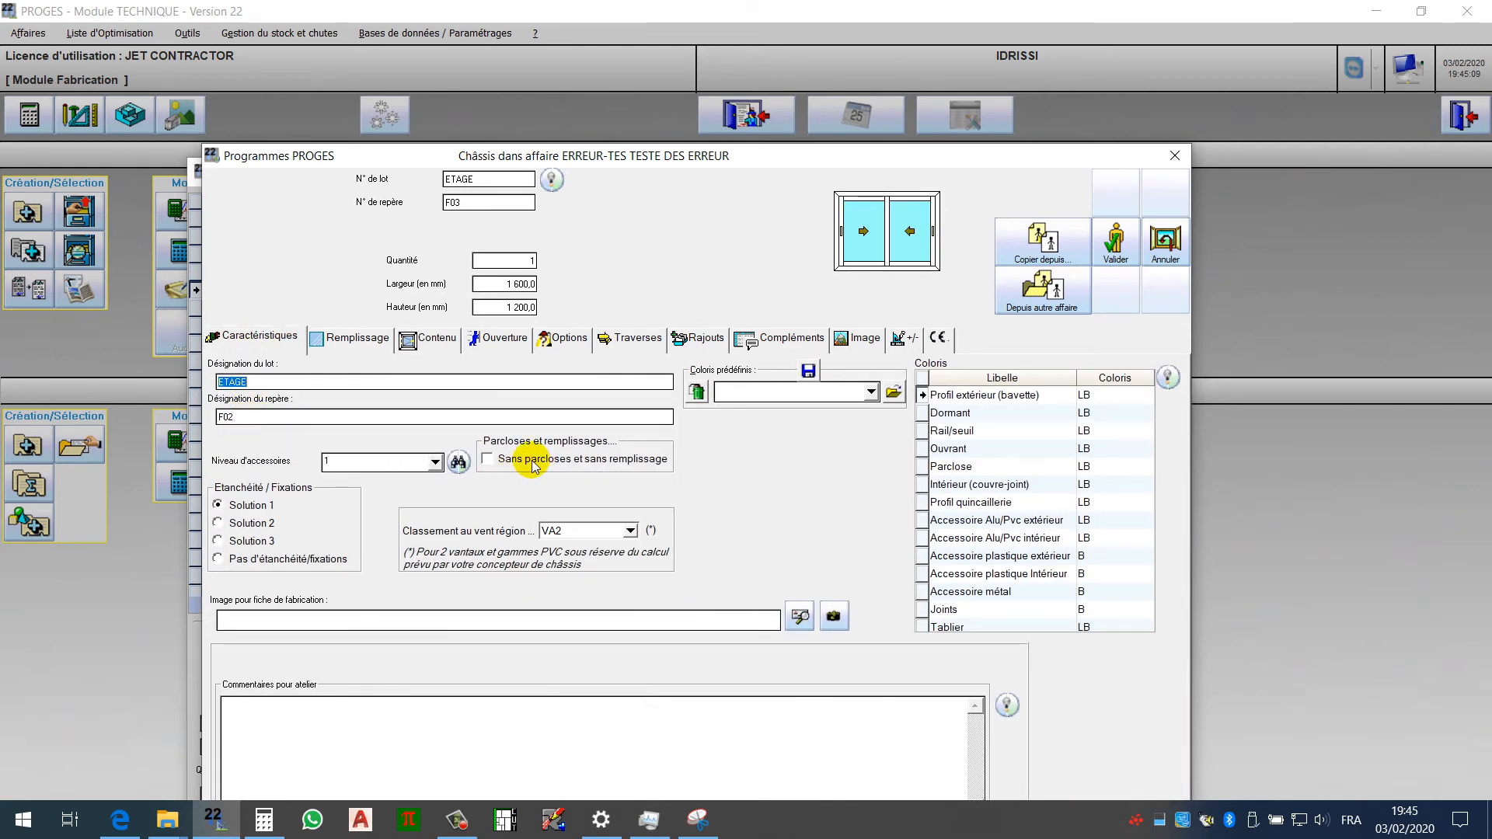
click(1117, 242)
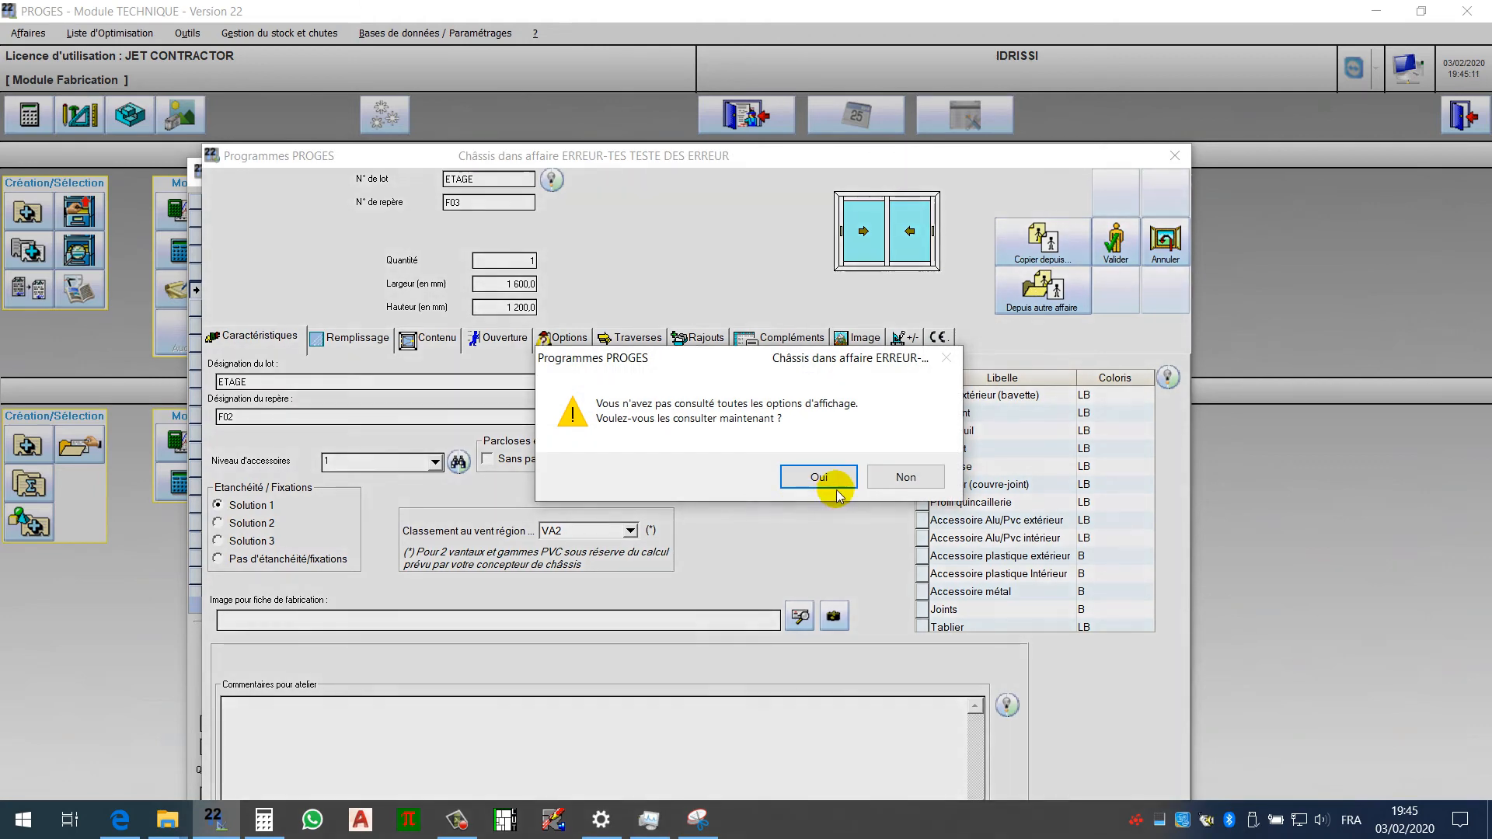
click(905, 476)
click(1166, 241)
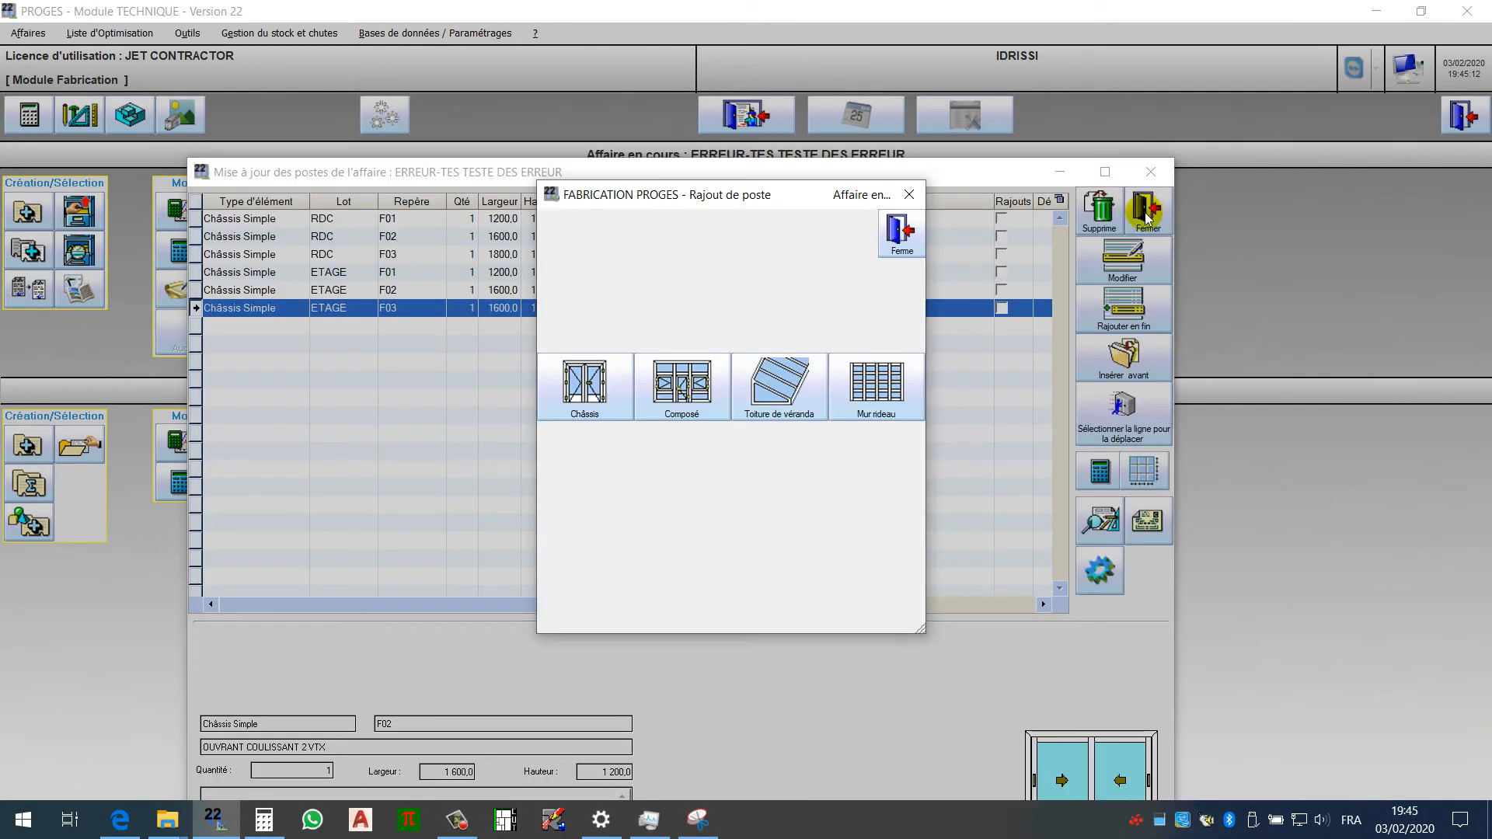
click(894, 227)
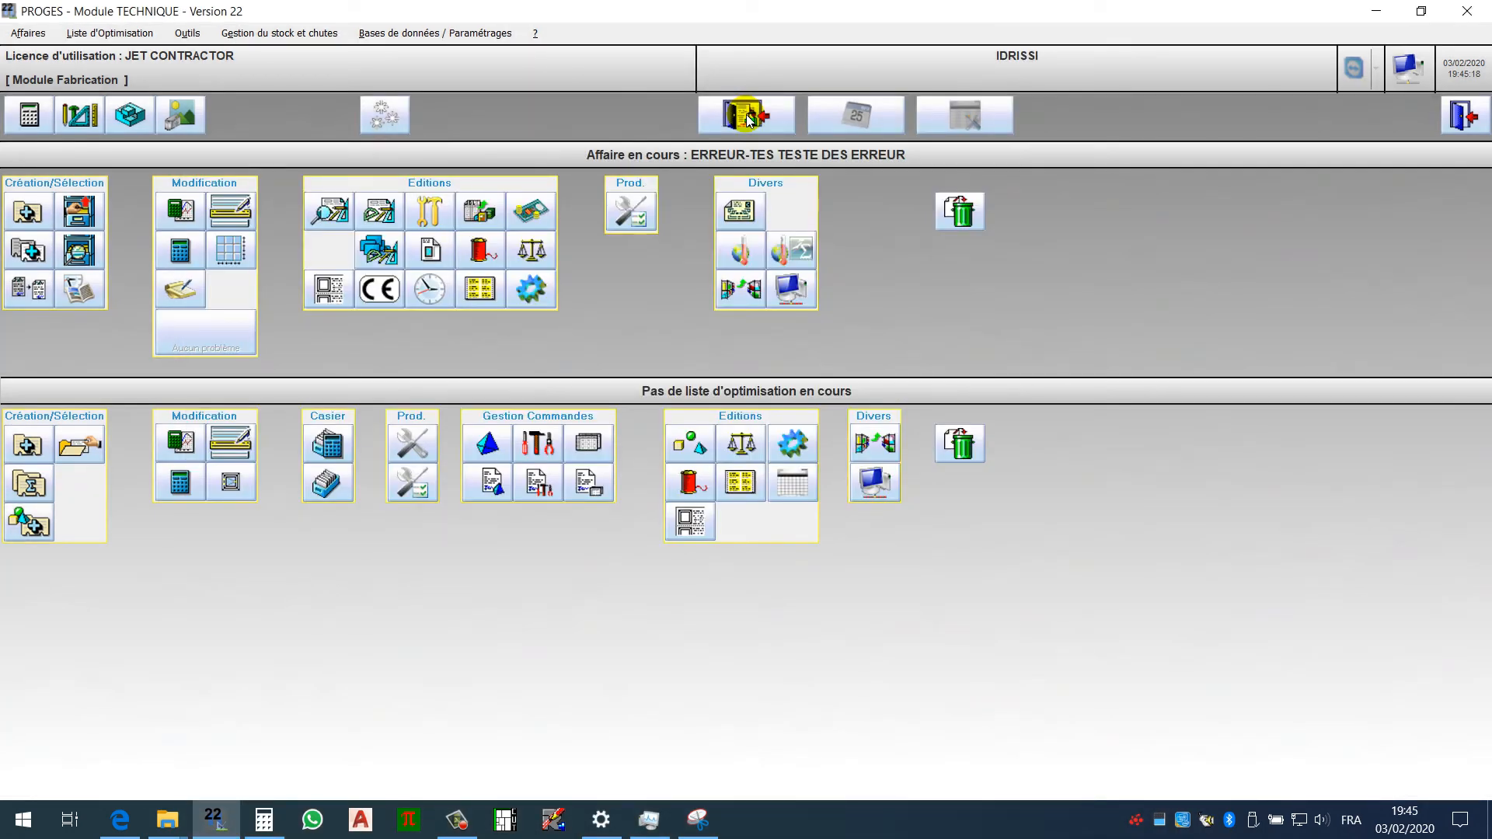
Return to the Devis Technique module, preview the ERREUR-TES quote, and review the RDC and ETAGE châssis on its pages.
click(746, 114)
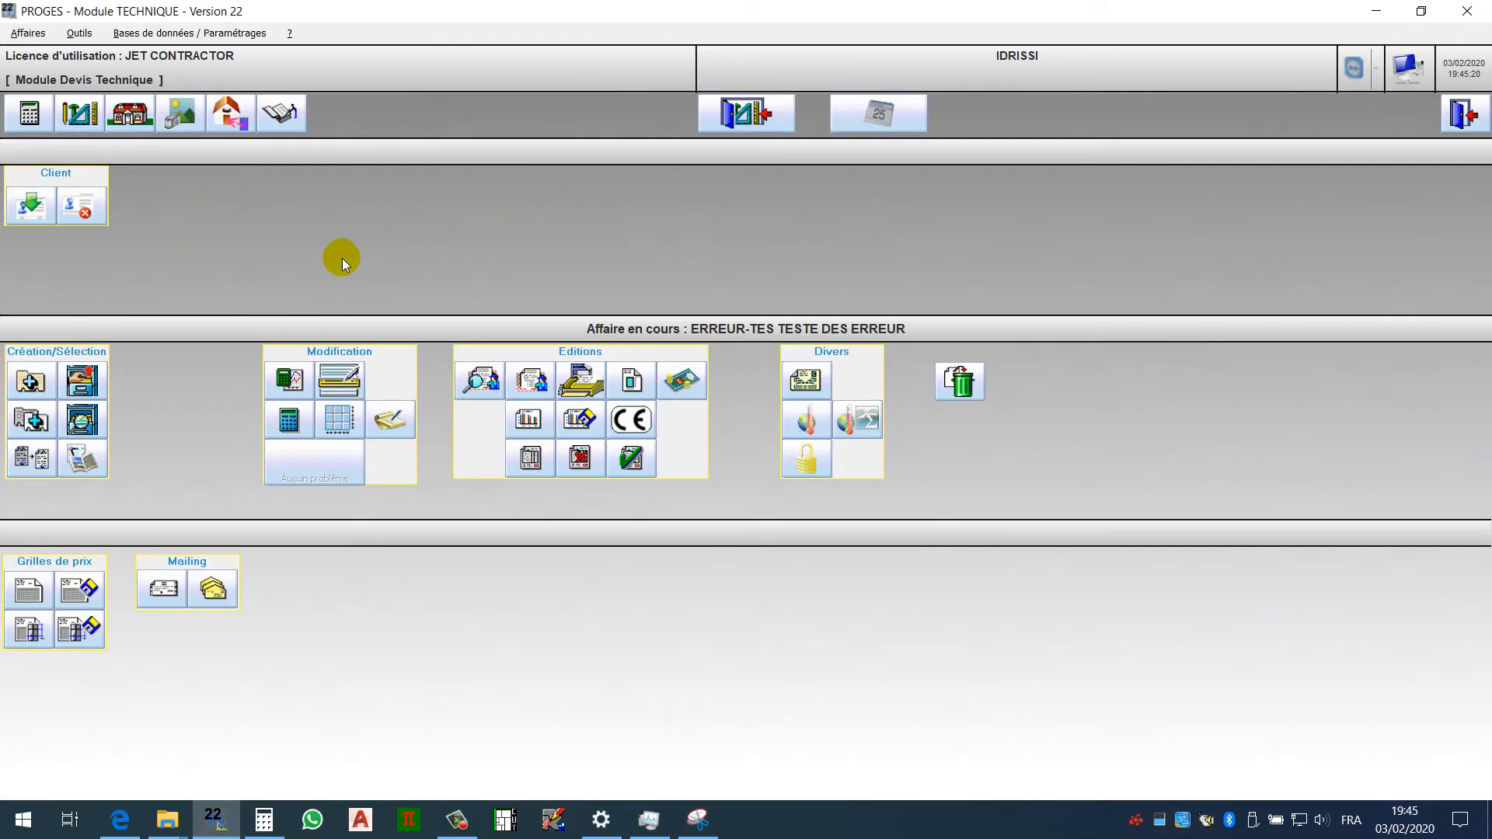
click(471, 389)
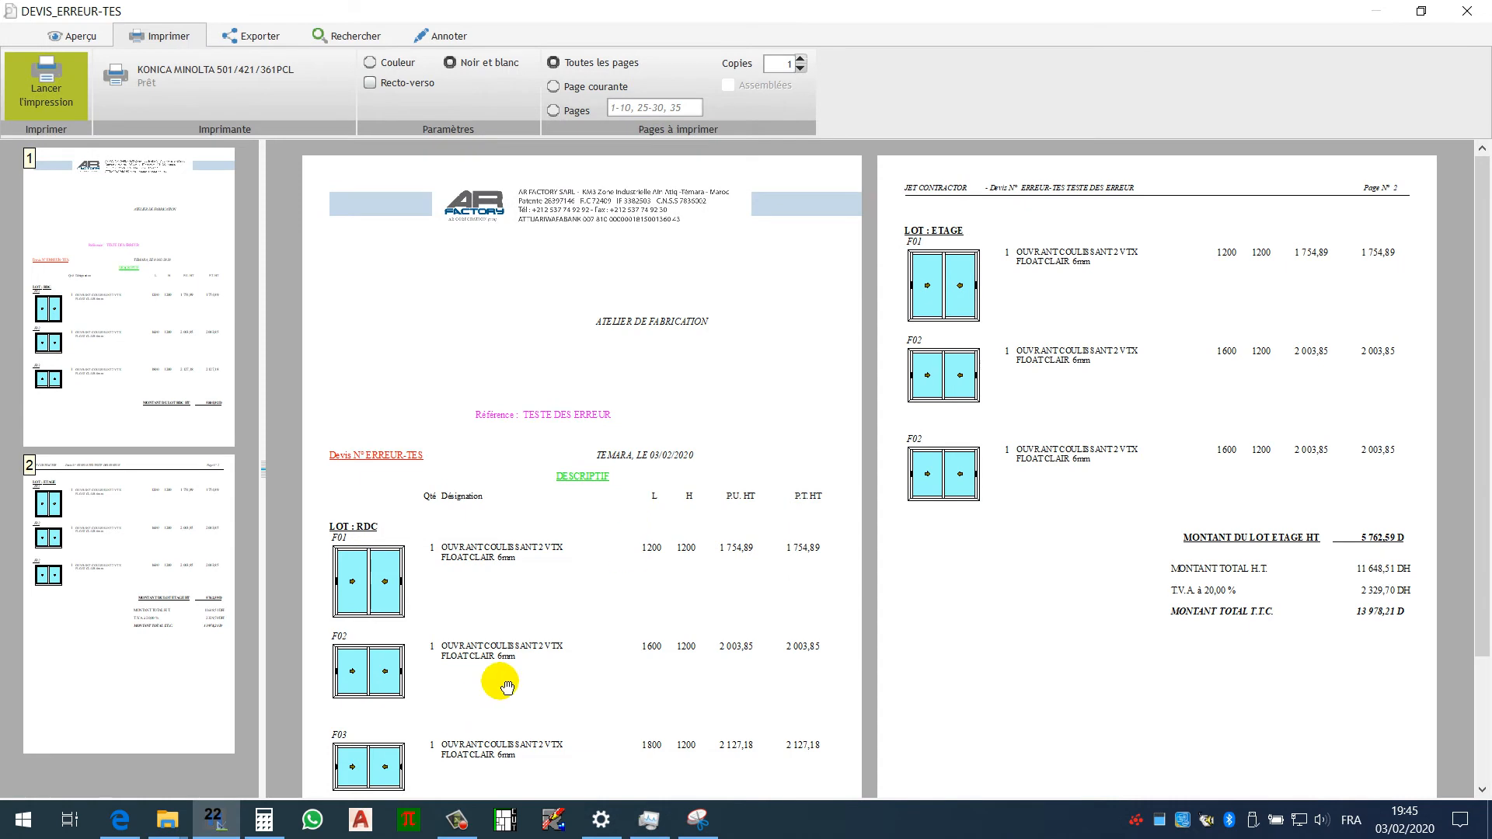
scroll(506, 679, down, 3)
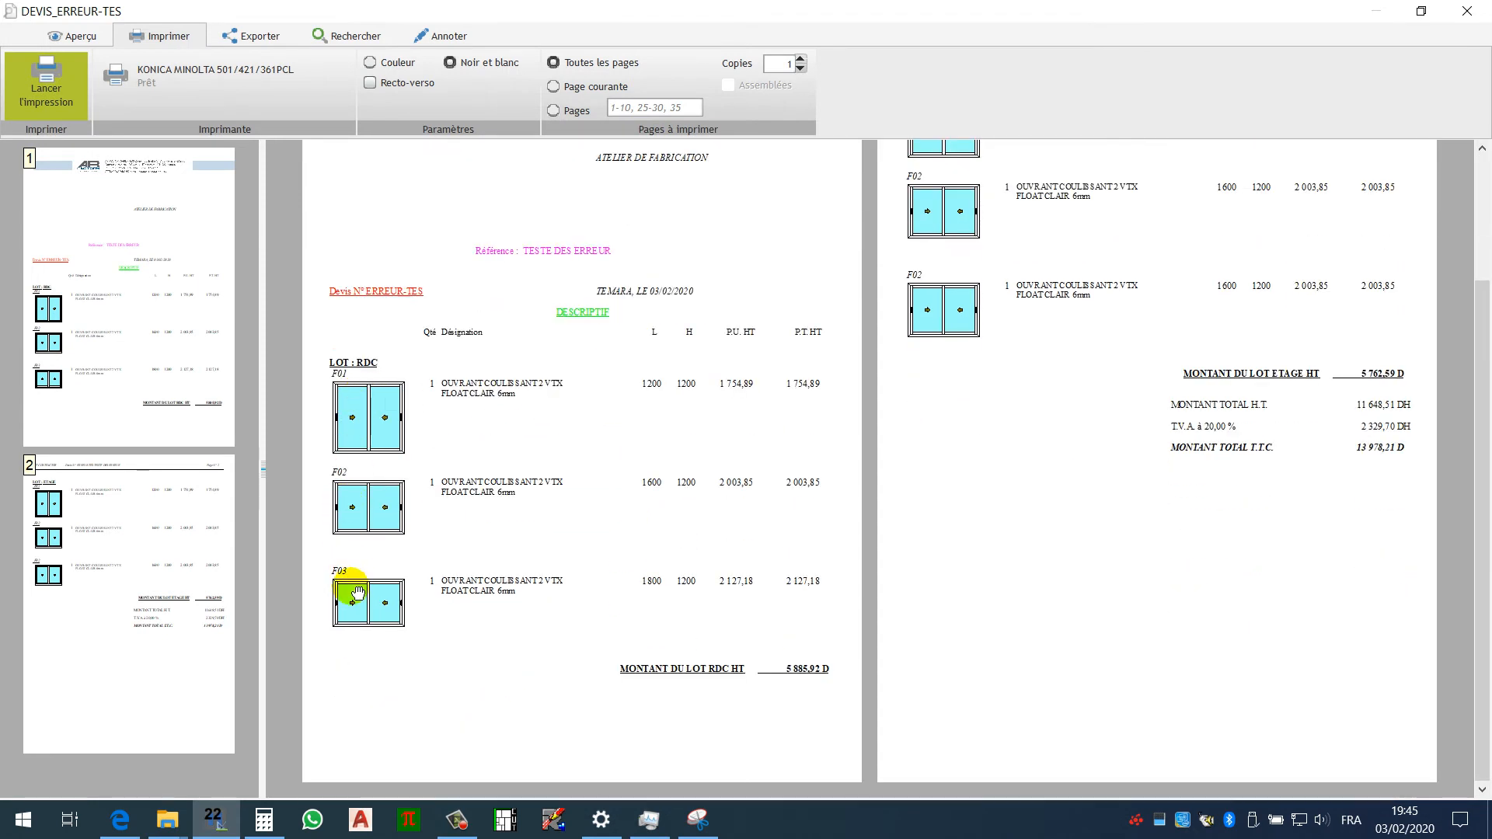
scroll(1015, 330, up, 3)
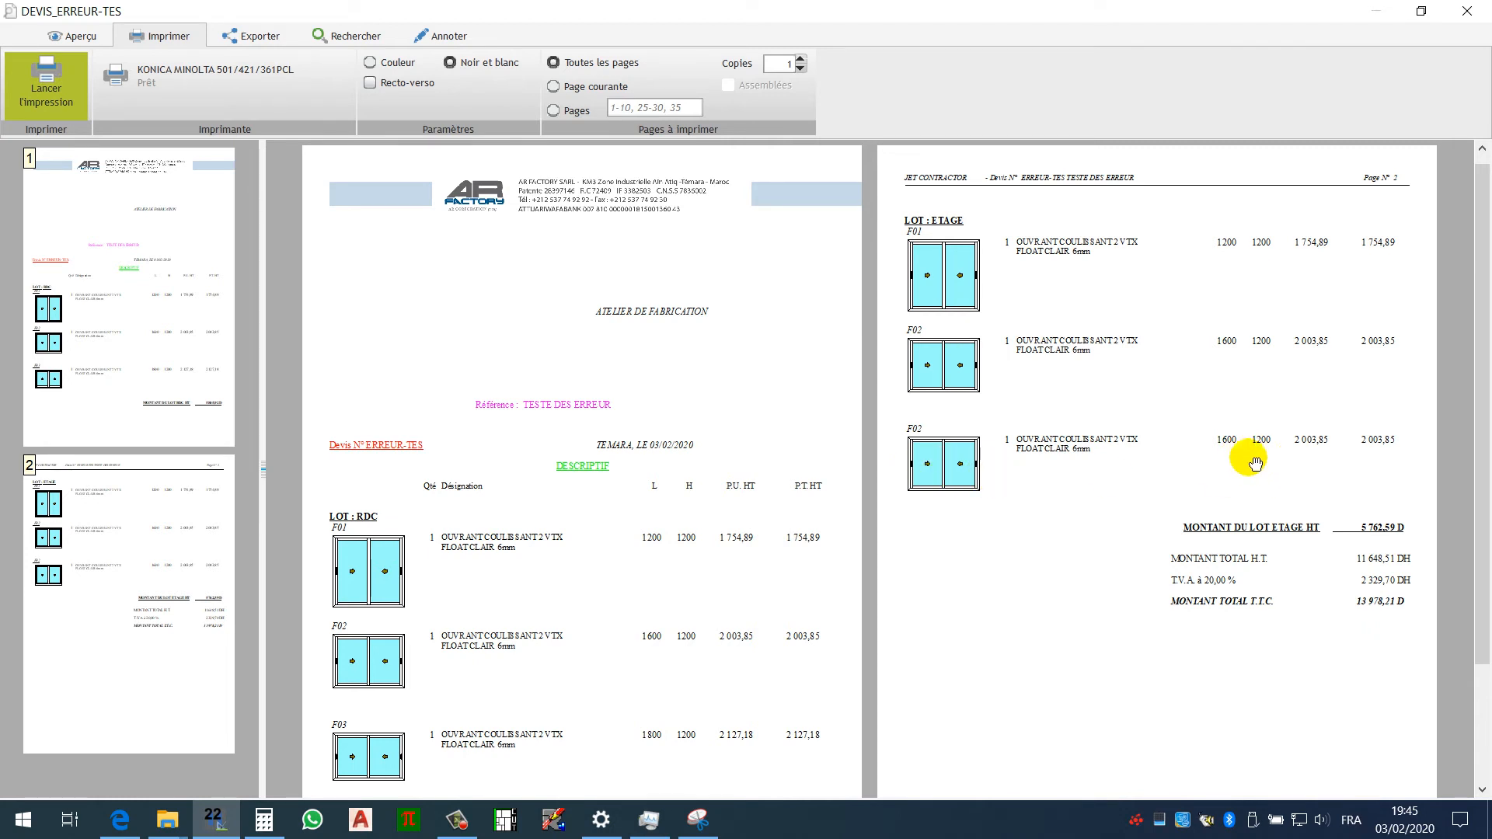
key(Escape)
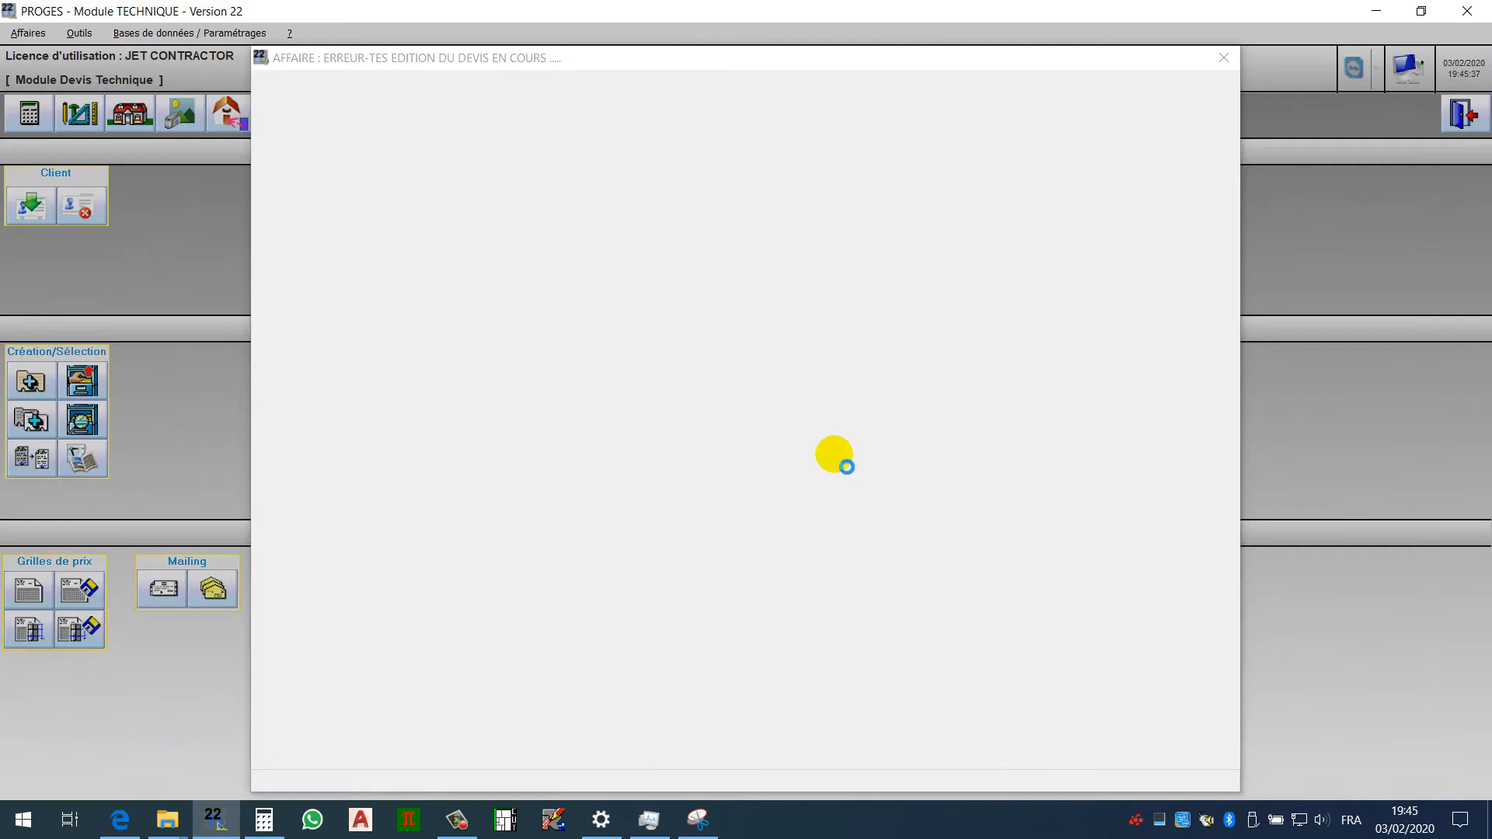
Modify châssis F03 of lot ETAGE: set its repère designation to F03, width to 1800 mm and height to 1300 mm, and validate.
click(342, 388)
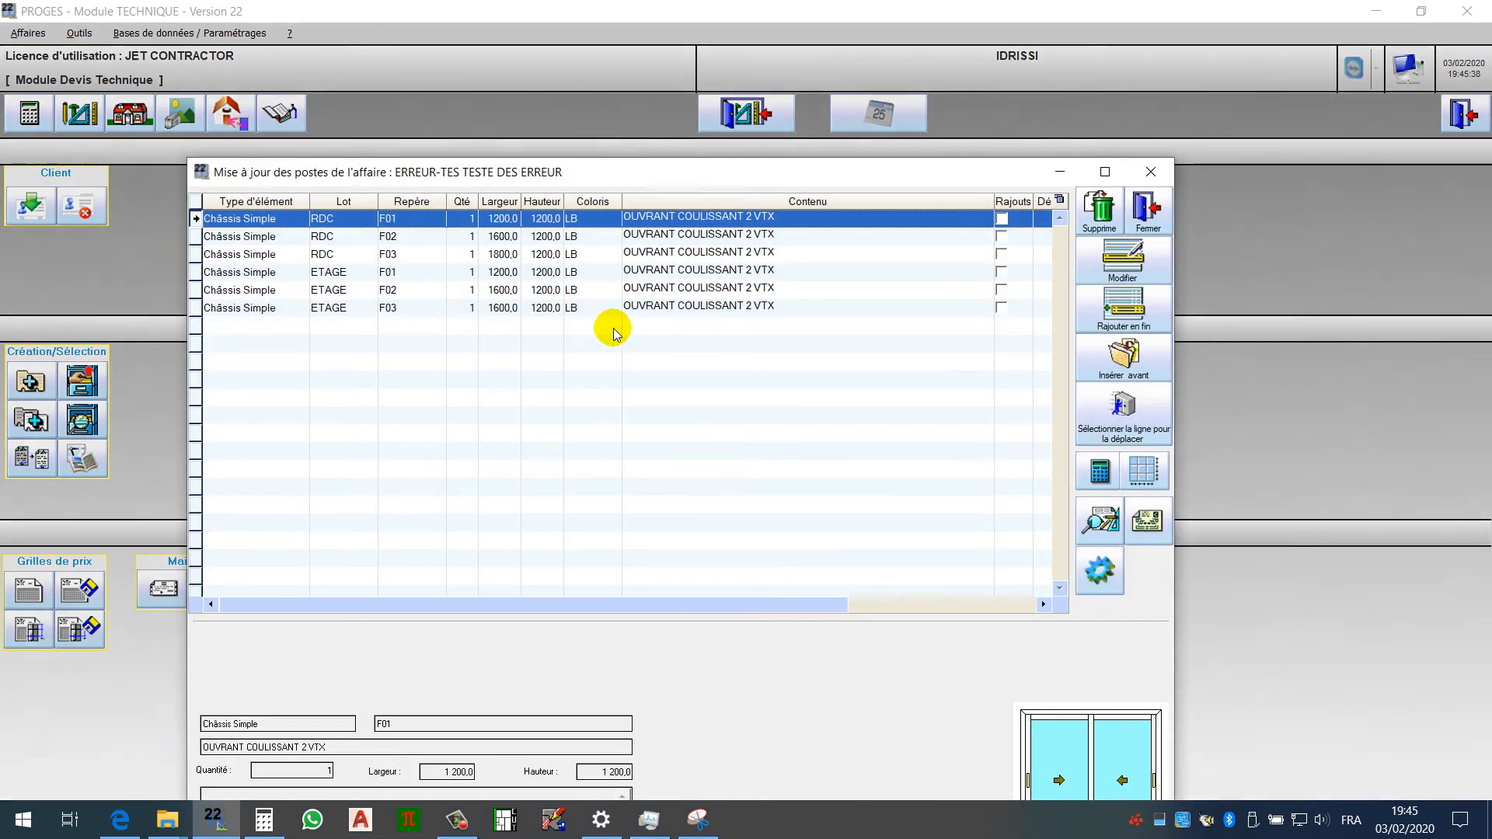
click(523, 305)
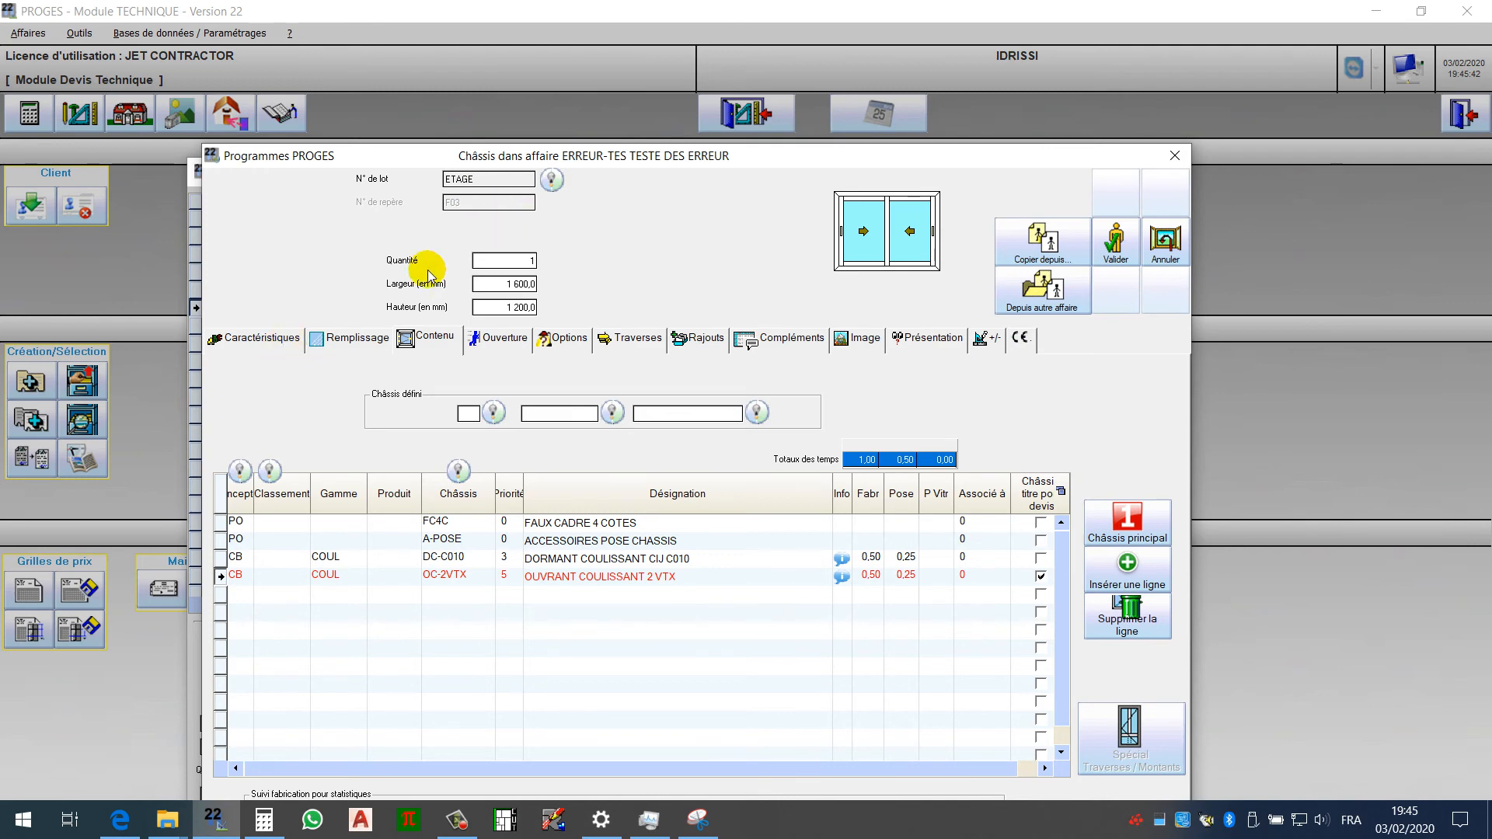
click(251, 342)
click(275, 421)
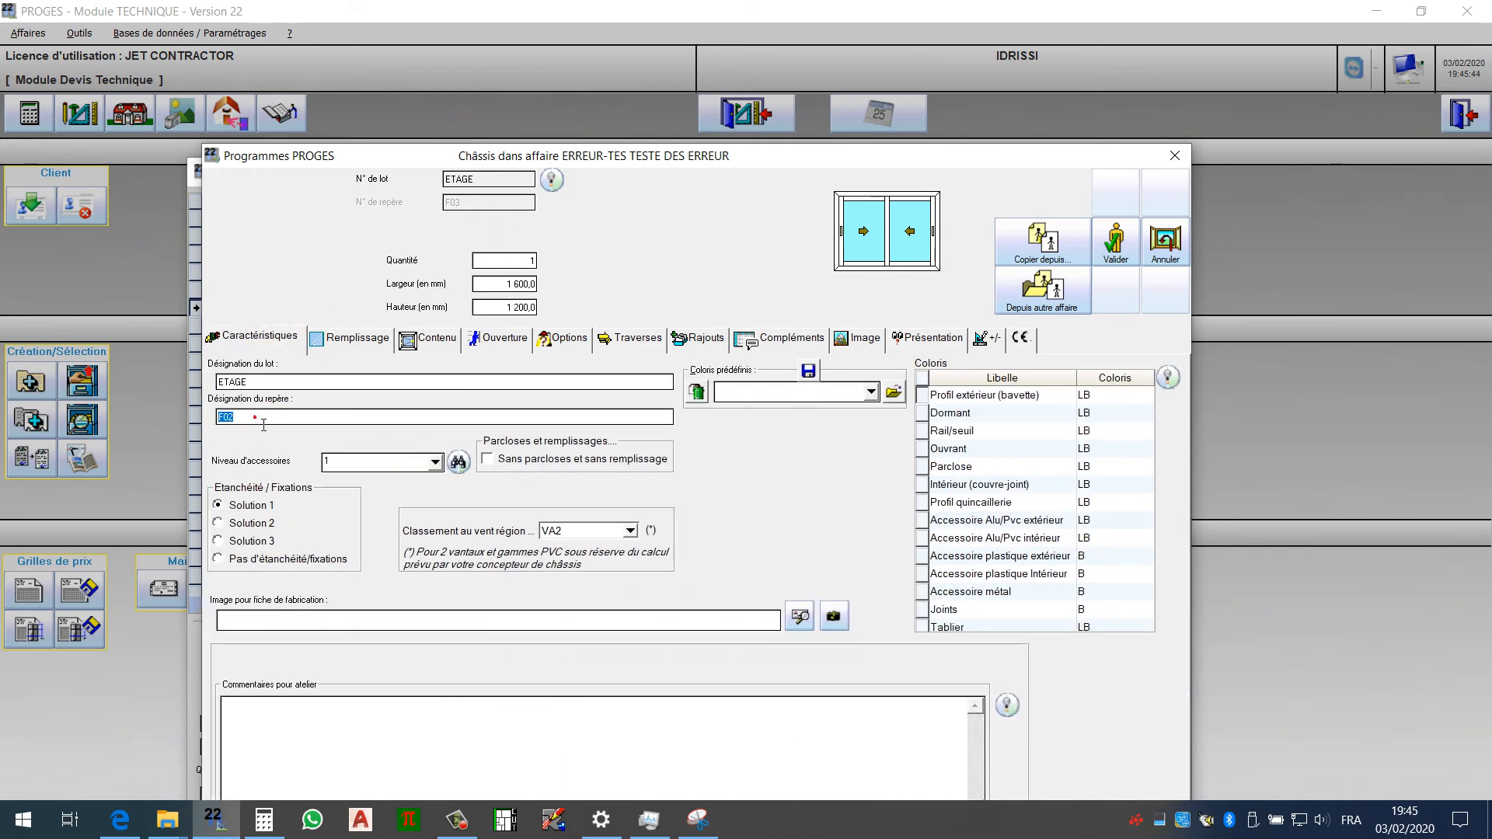
click(484, 285)
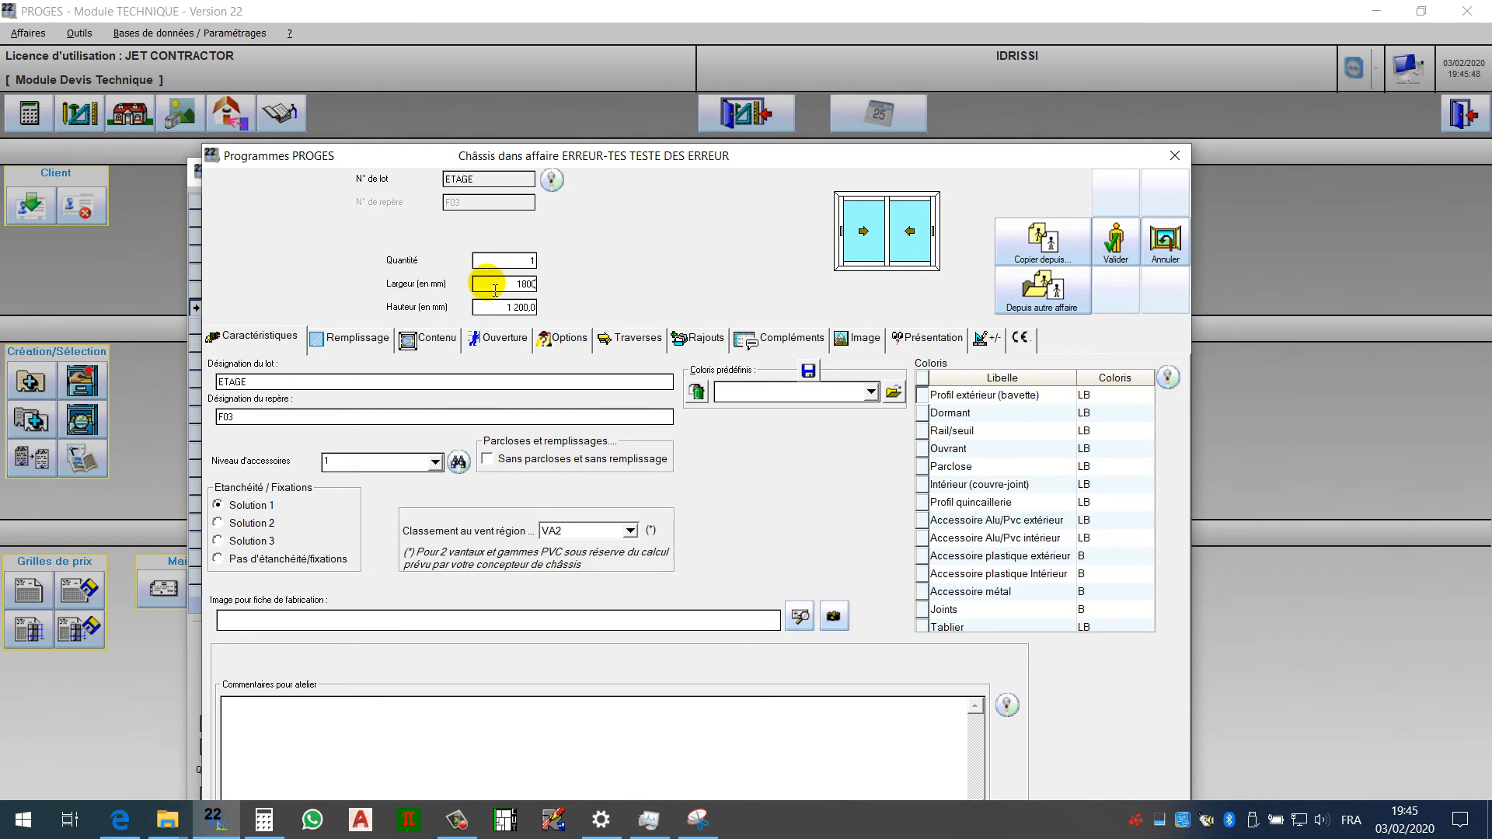
key(Tab)
text(1300)
key(Return)
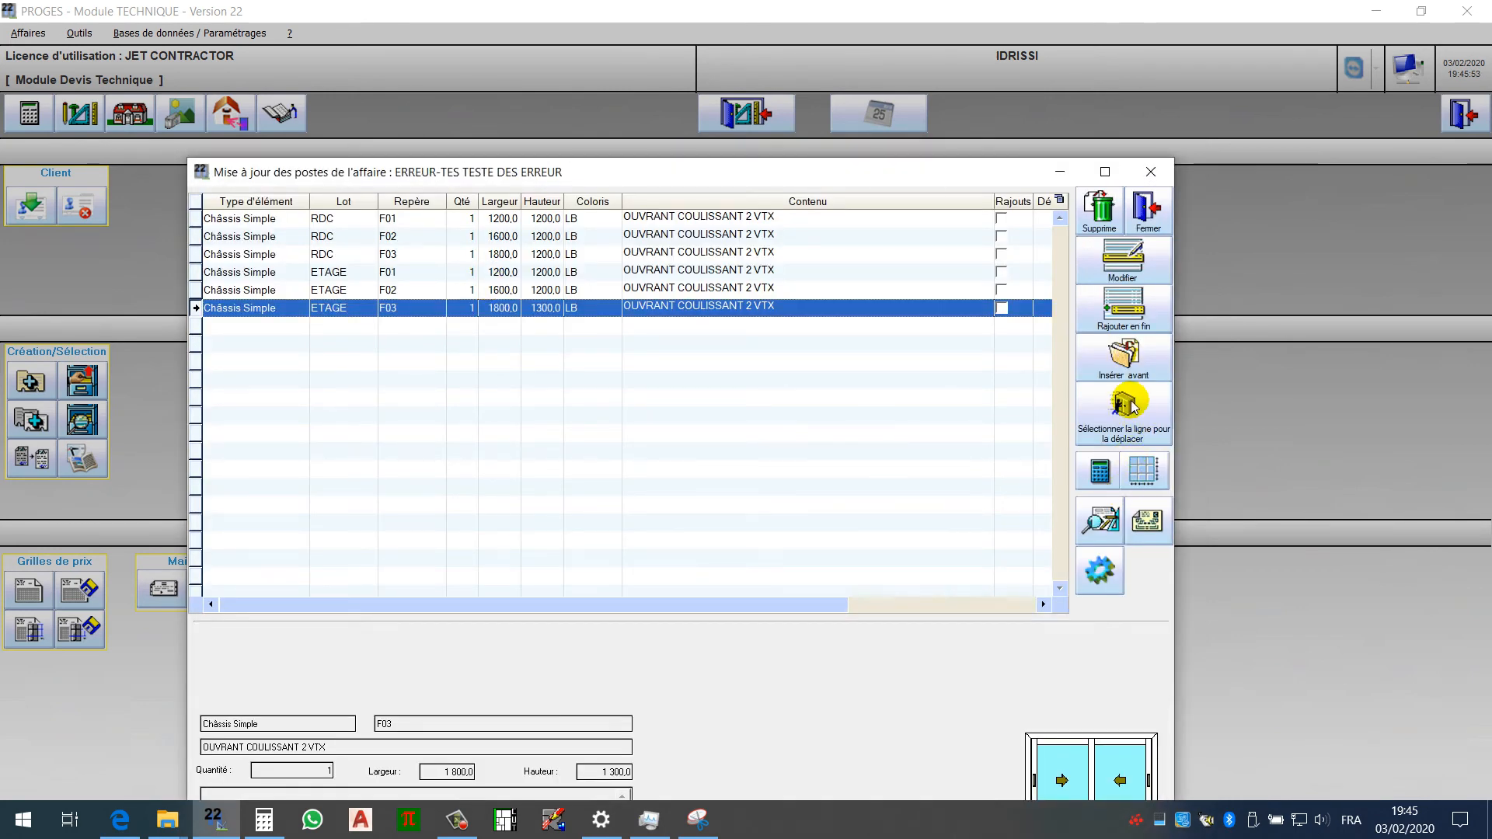
Insert a simple châssis before ETAGE F03, copy its content from RDC F03, and set its repère number and designation to F04.
click(1113, 376)
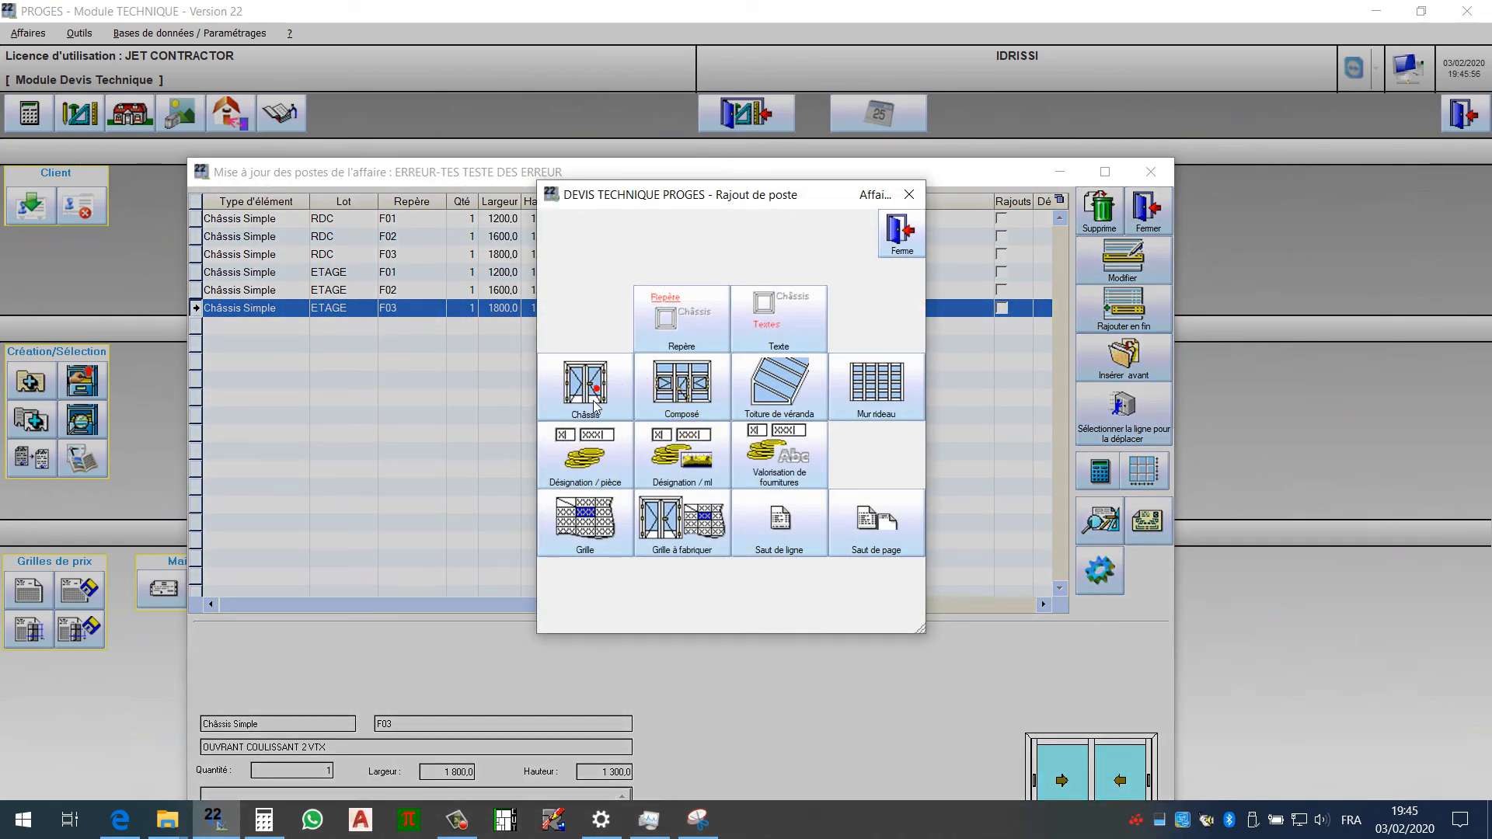
click(595, 406)
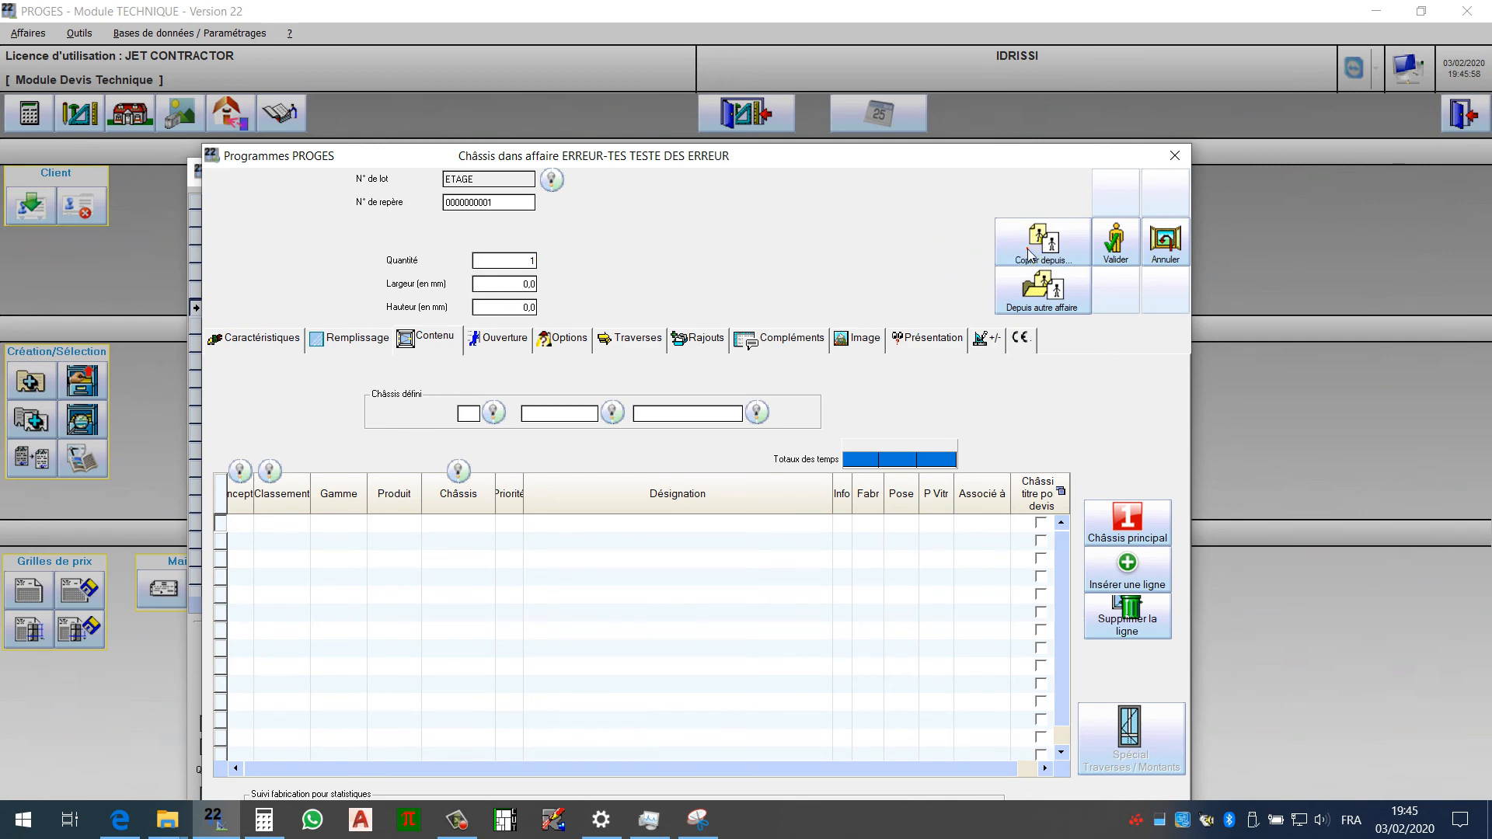
click(1030, 253)
double_click(390, 297)
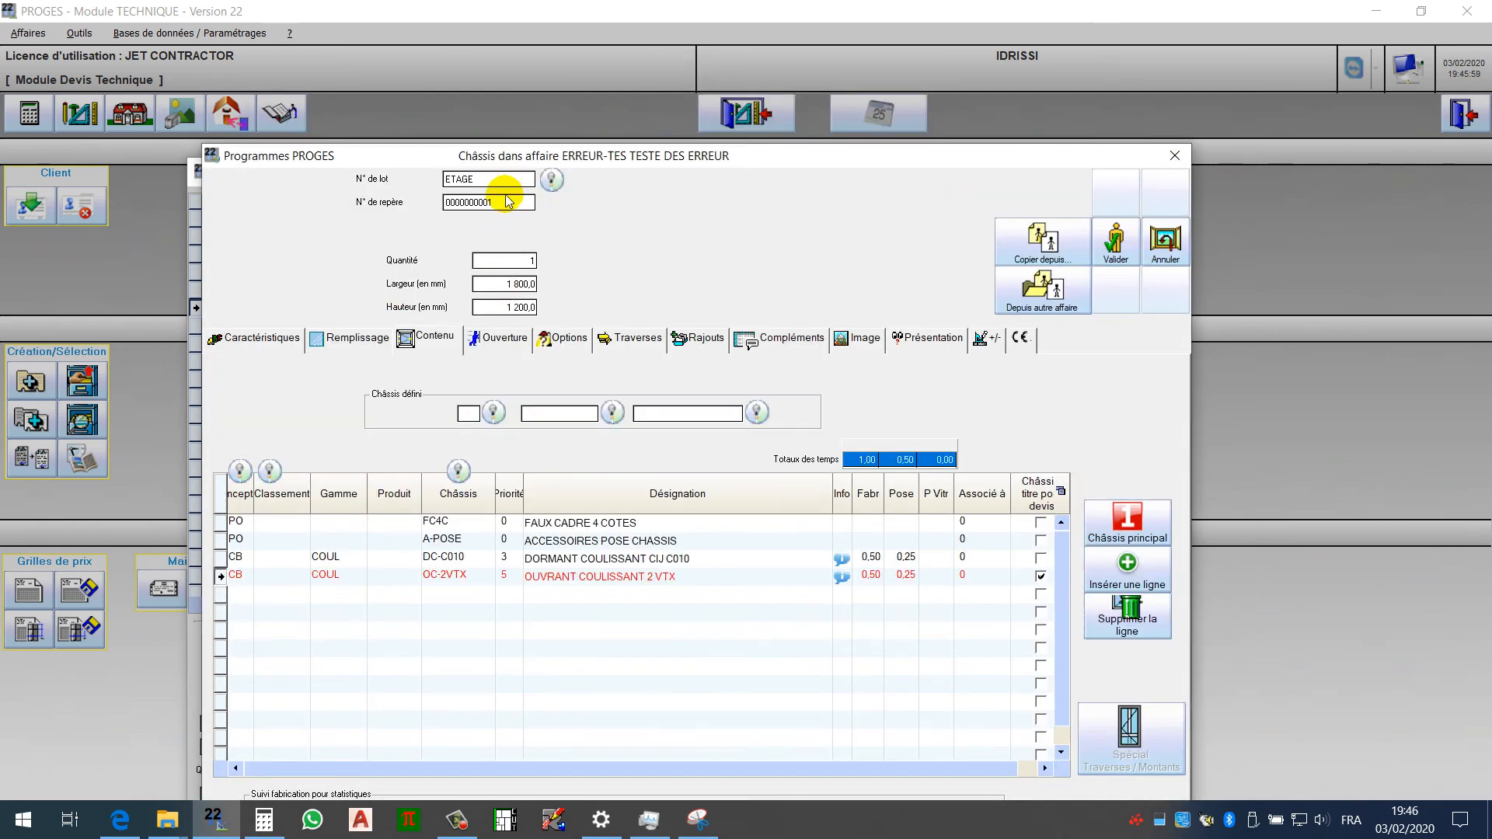
click(507, 201)
text(F04)
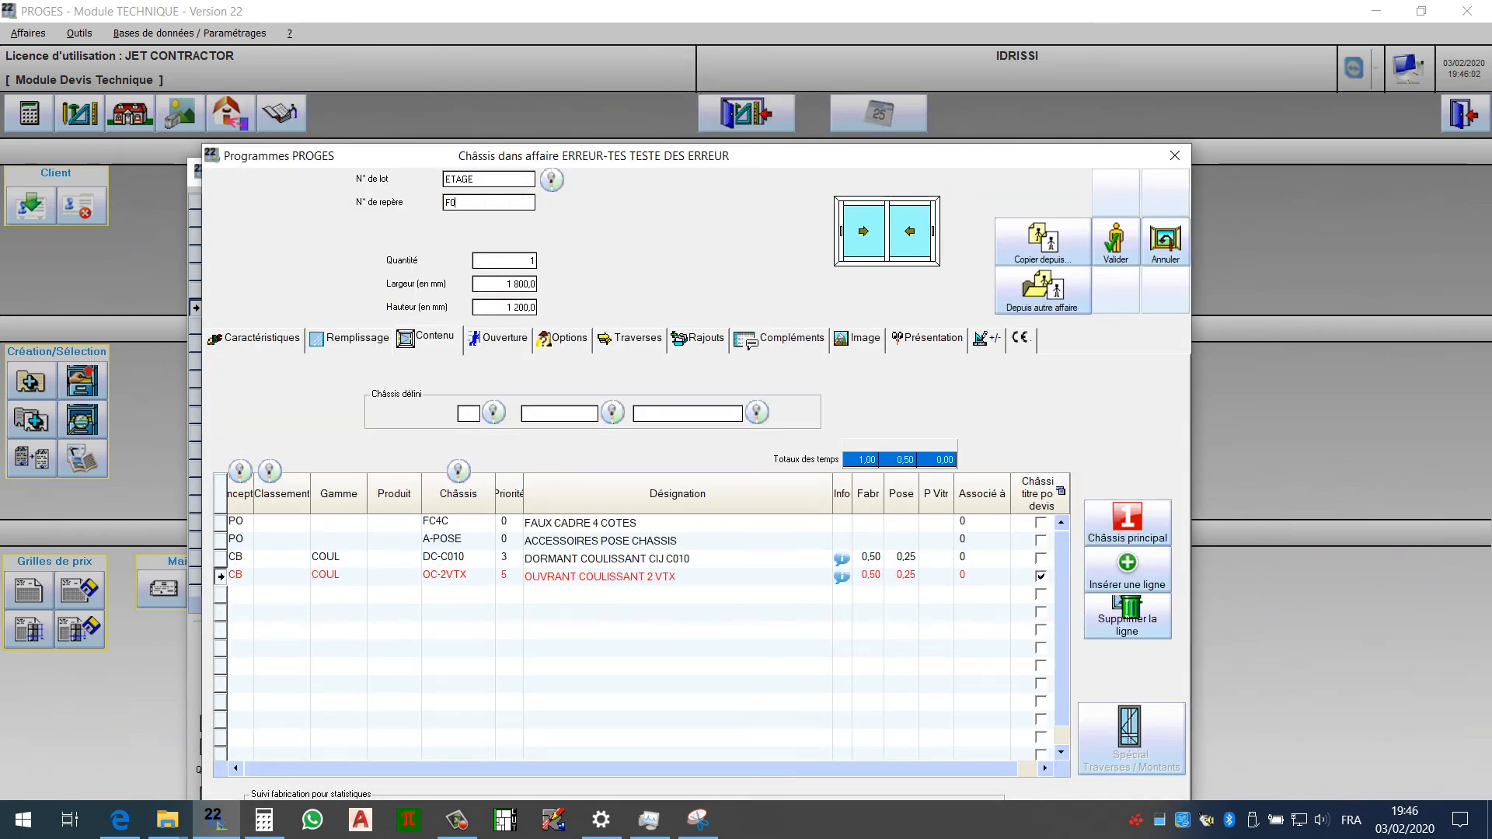
click(283, 334)
click(283, 420)
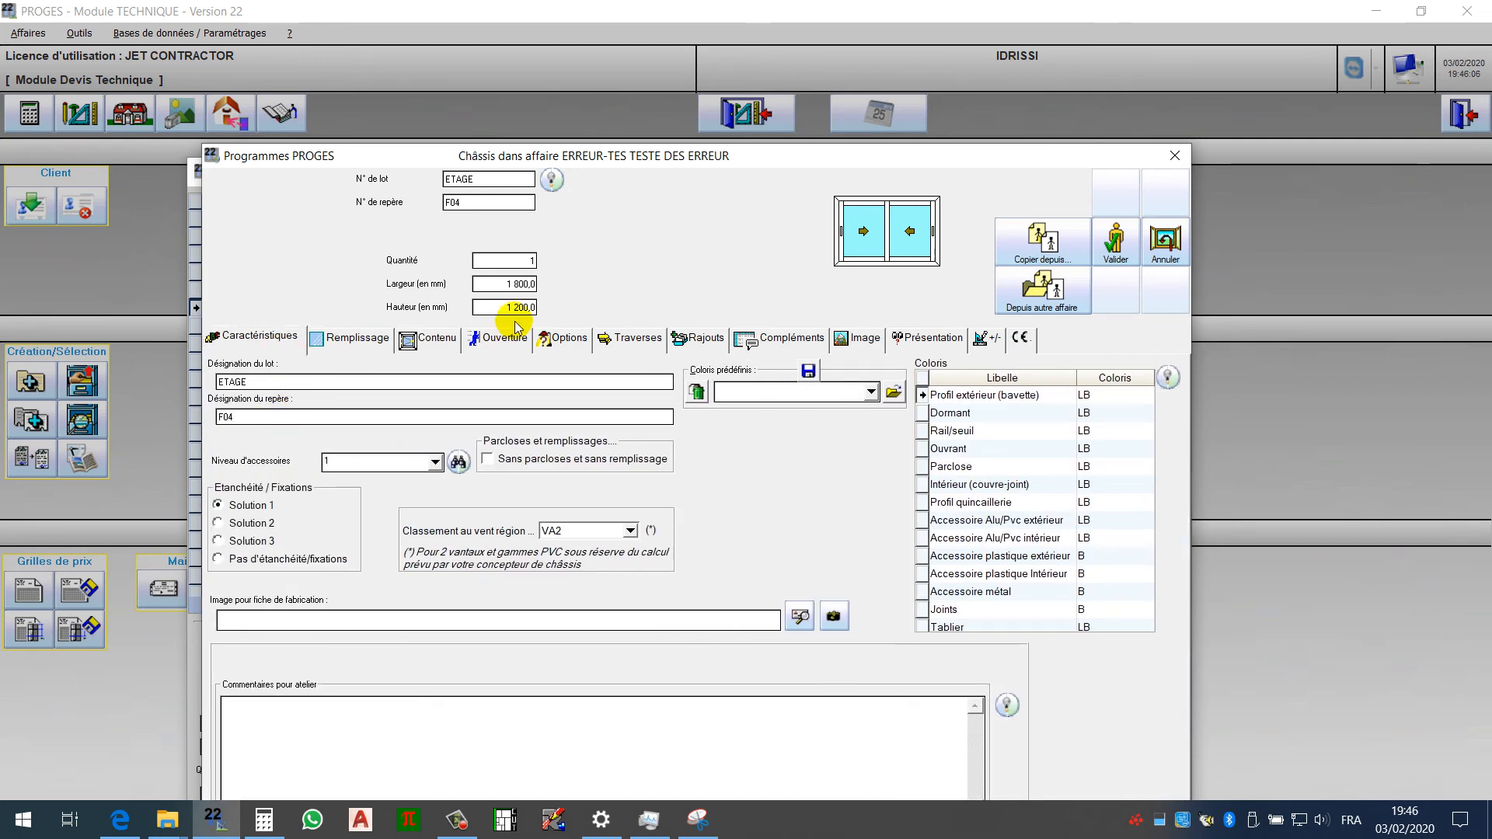
Set the width of ETAGE F04 to 1500 mm and its height to 1350 mm, and validate without consulting the display options.
click(523, 284)
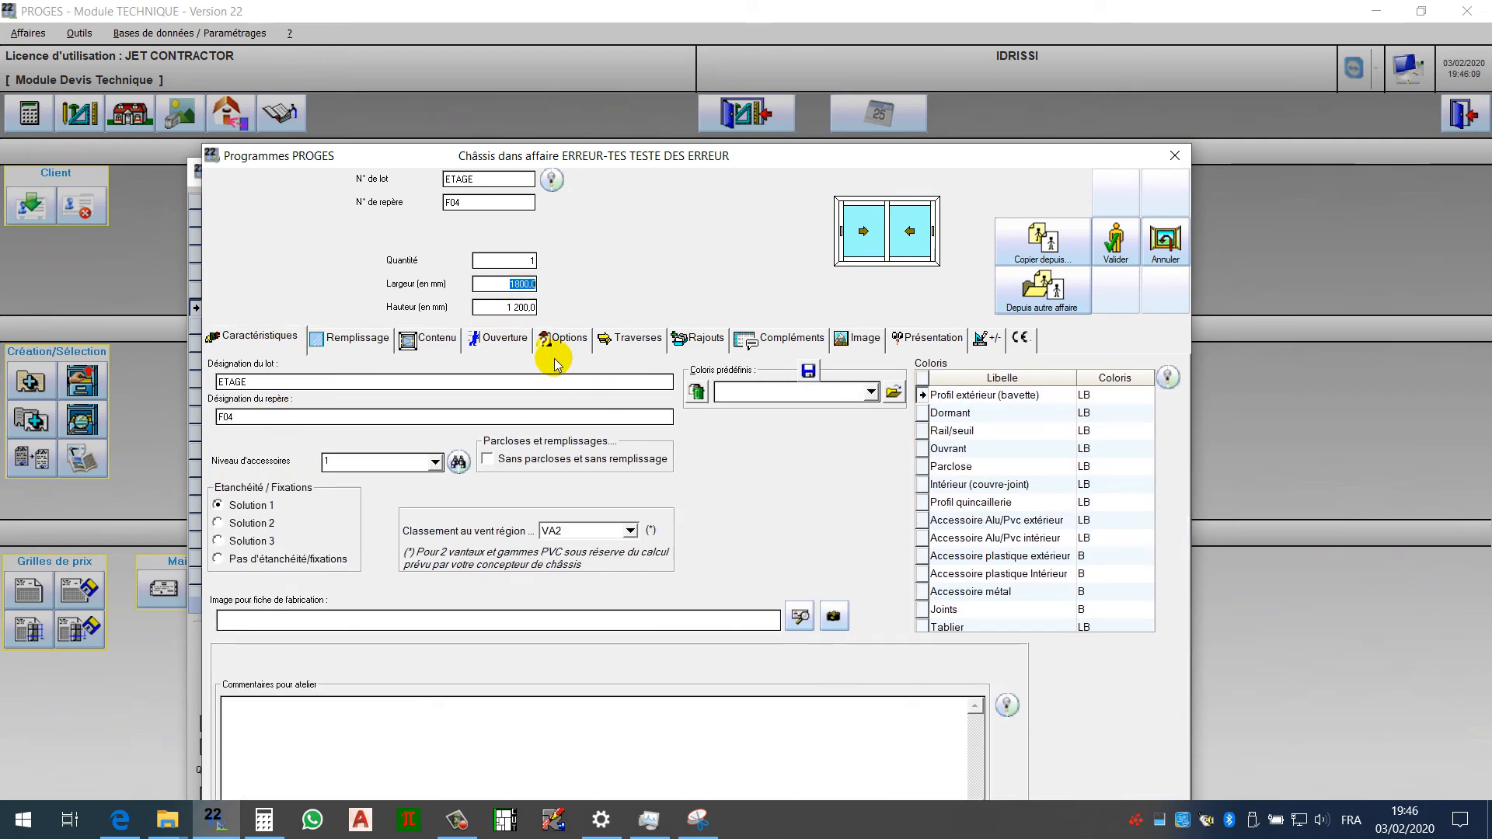
text(1 )
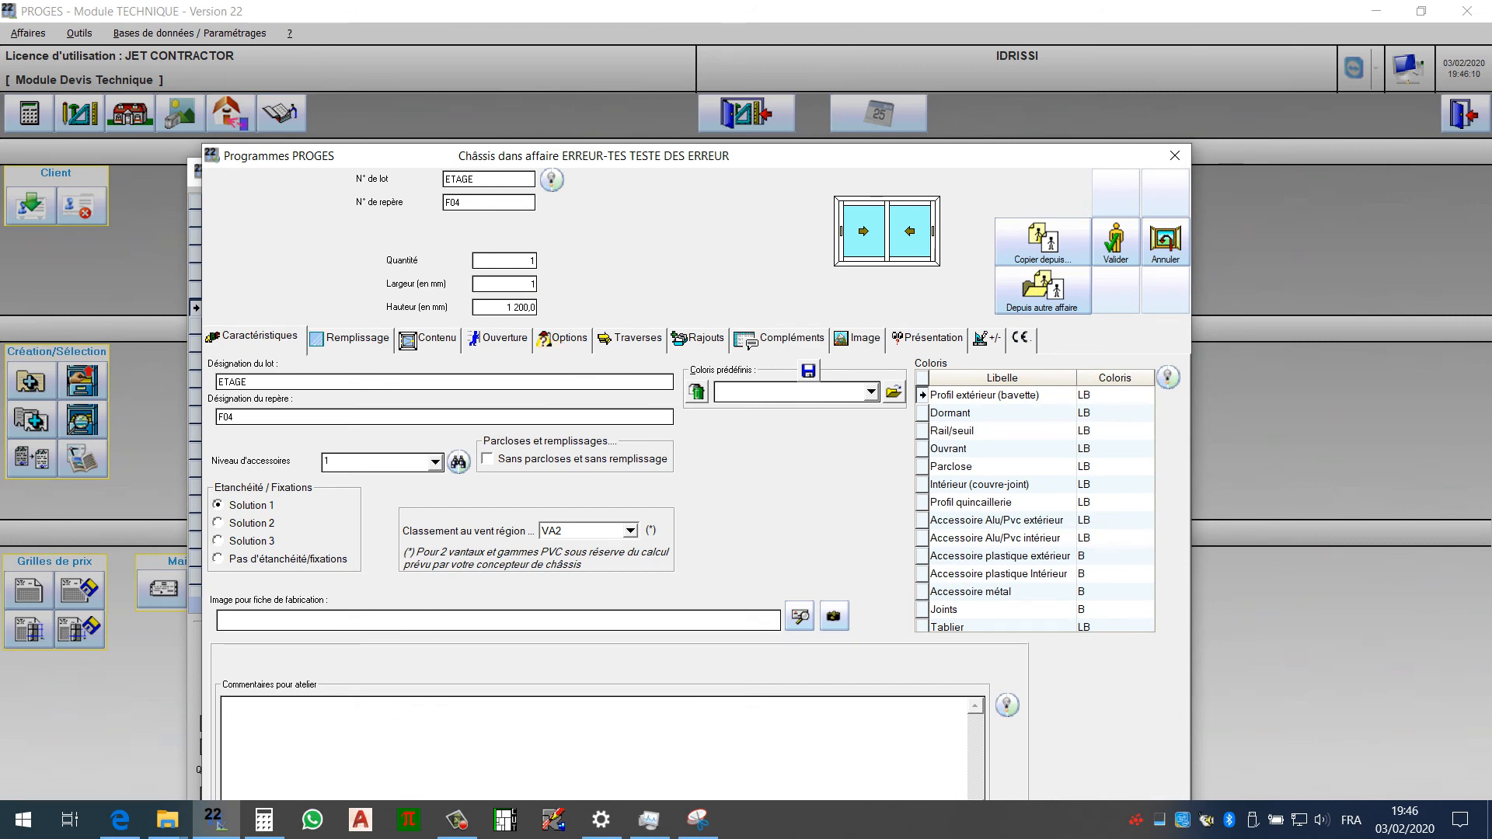
text(500)
key(Tab)
text(1 35)
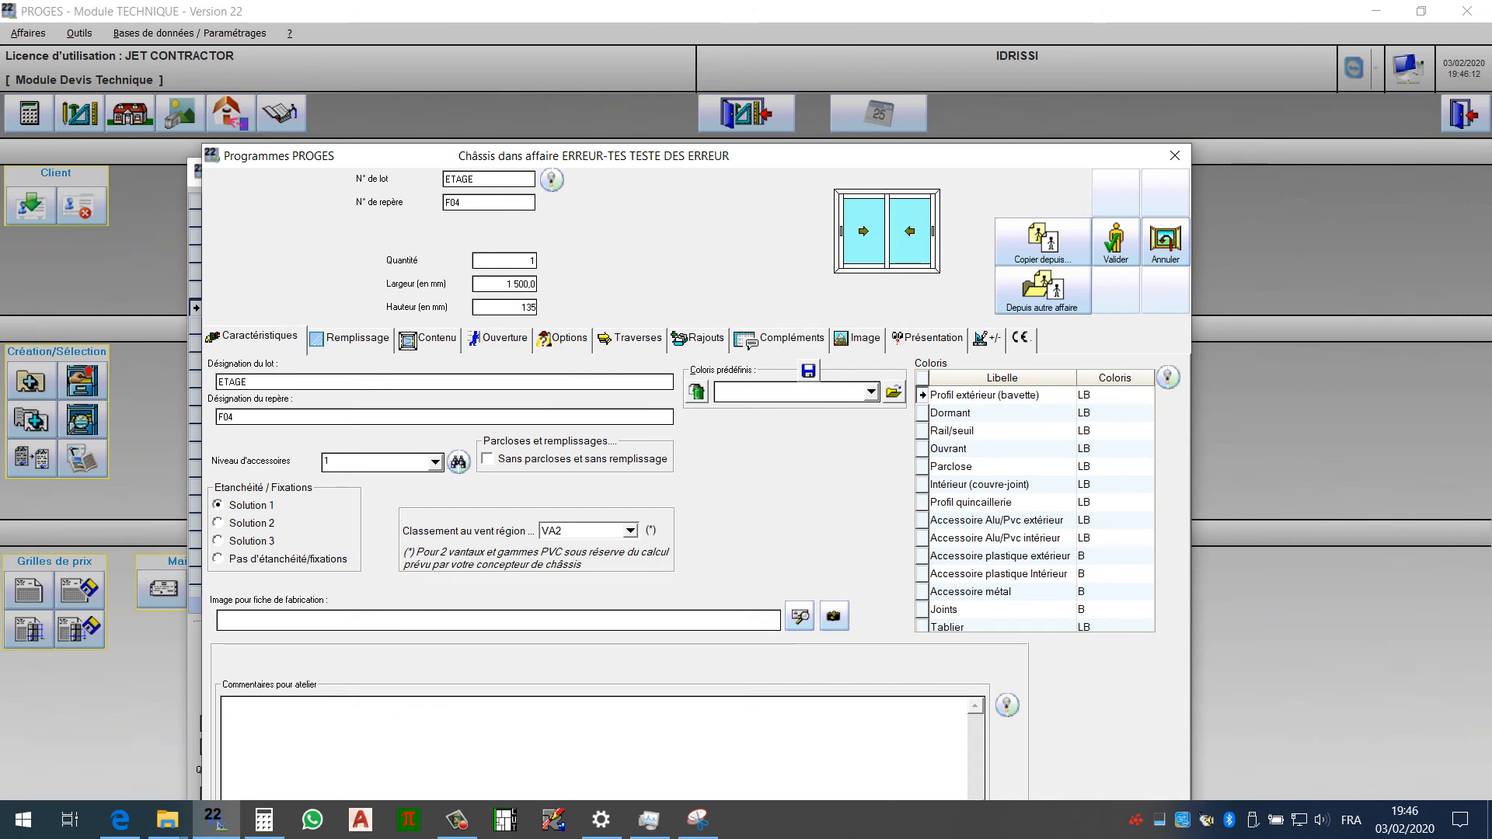
text(0)
key(Return)
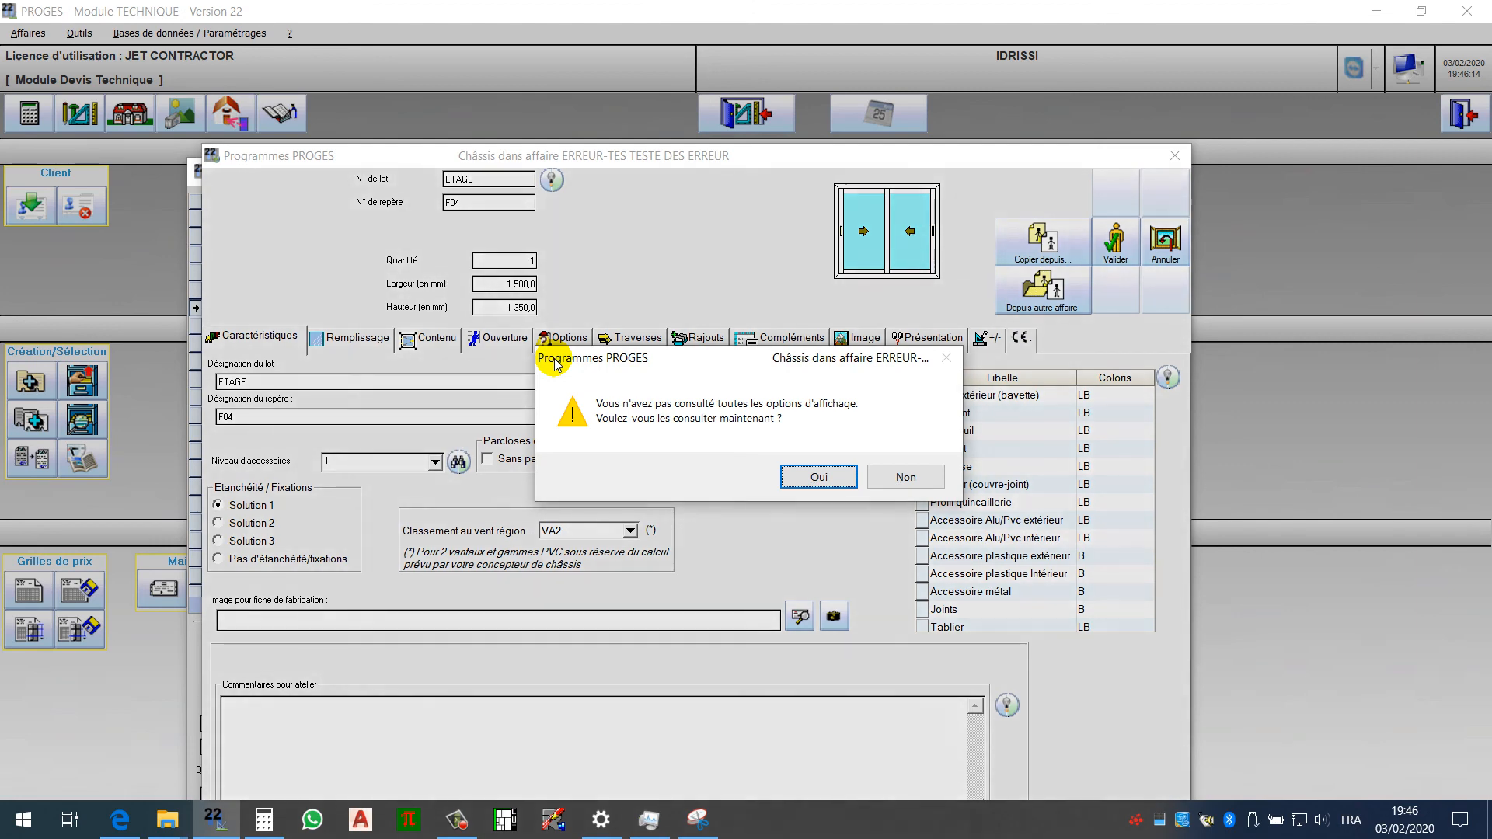
key(n)
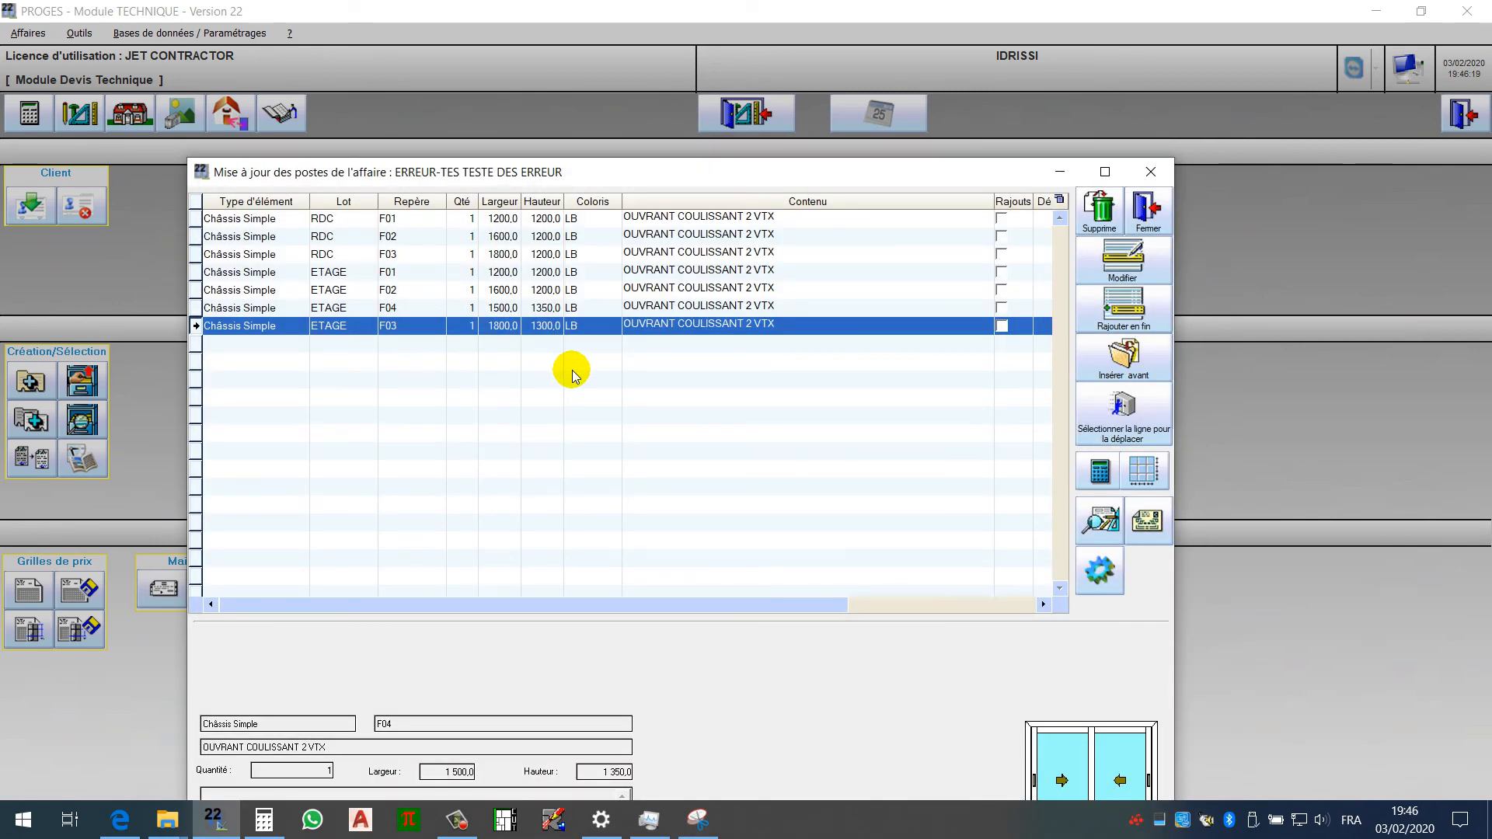
Try to add another simple châssis with repère F02 to lot ETAGE at the end of the affair, cancel it, and stop adding items.
click(337, 254)
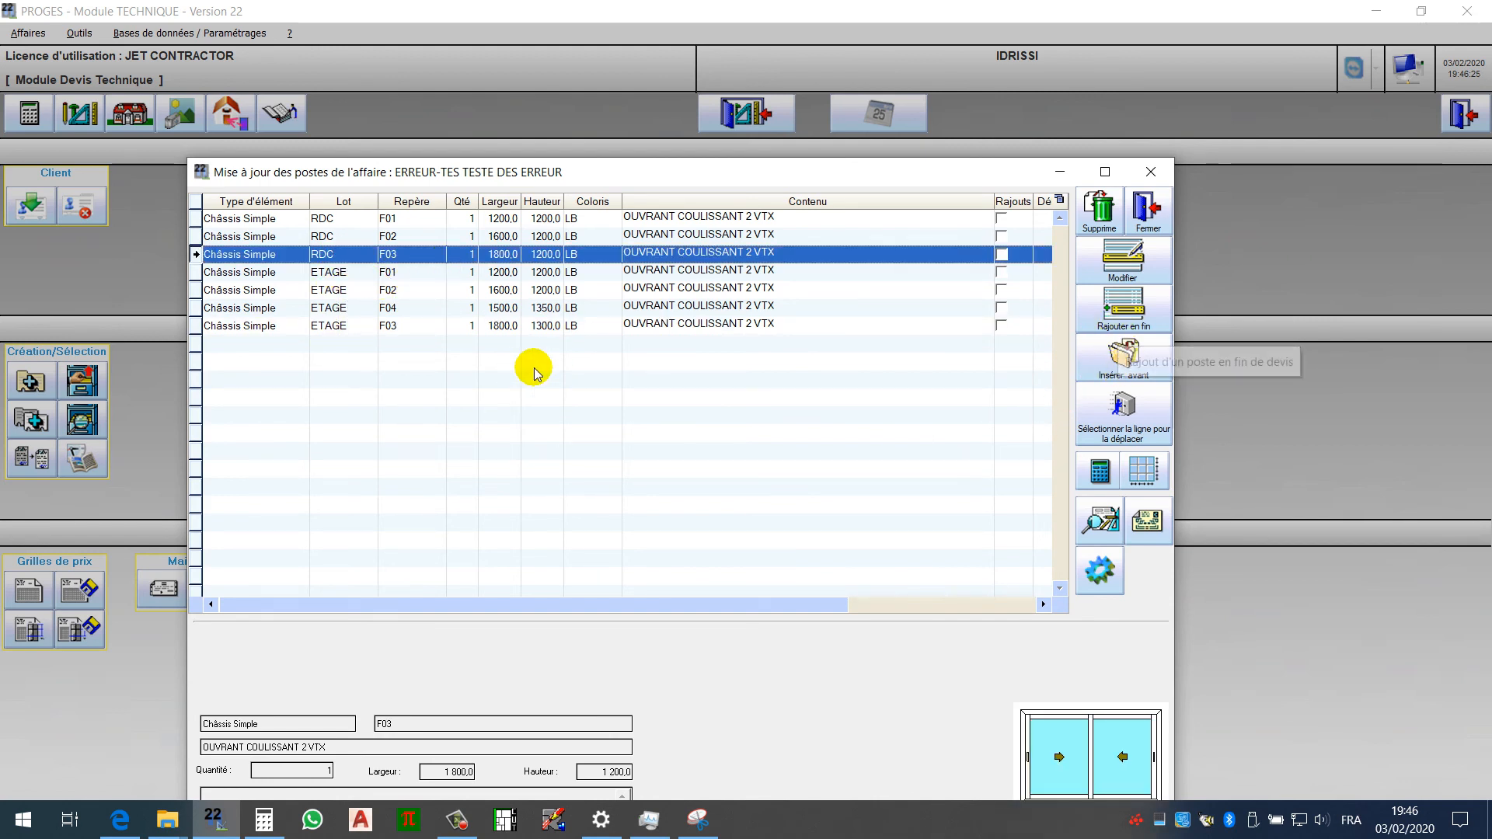
click(1119, 315)
click(592, 407)
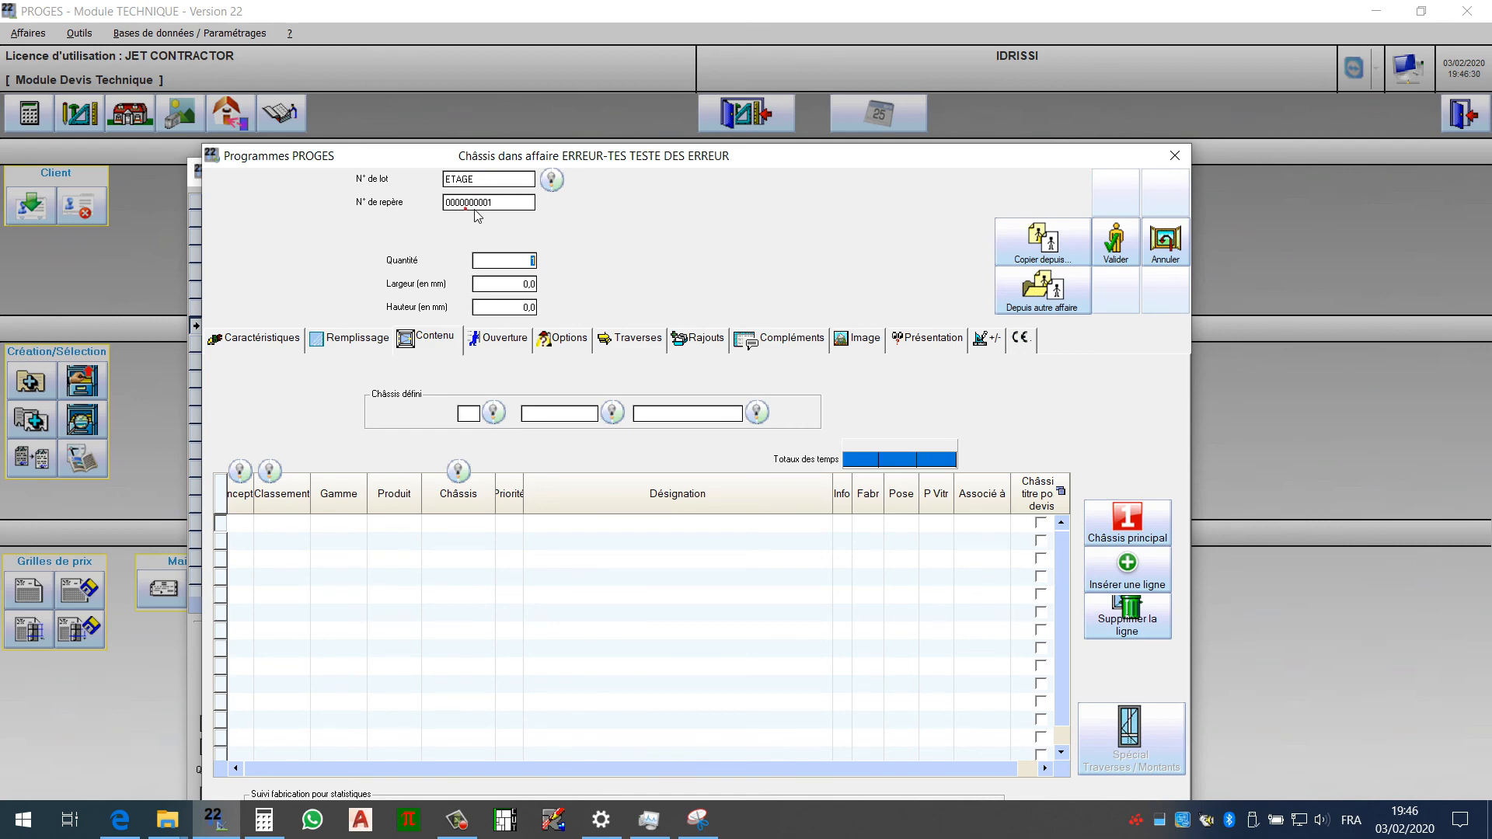
key(Tab)
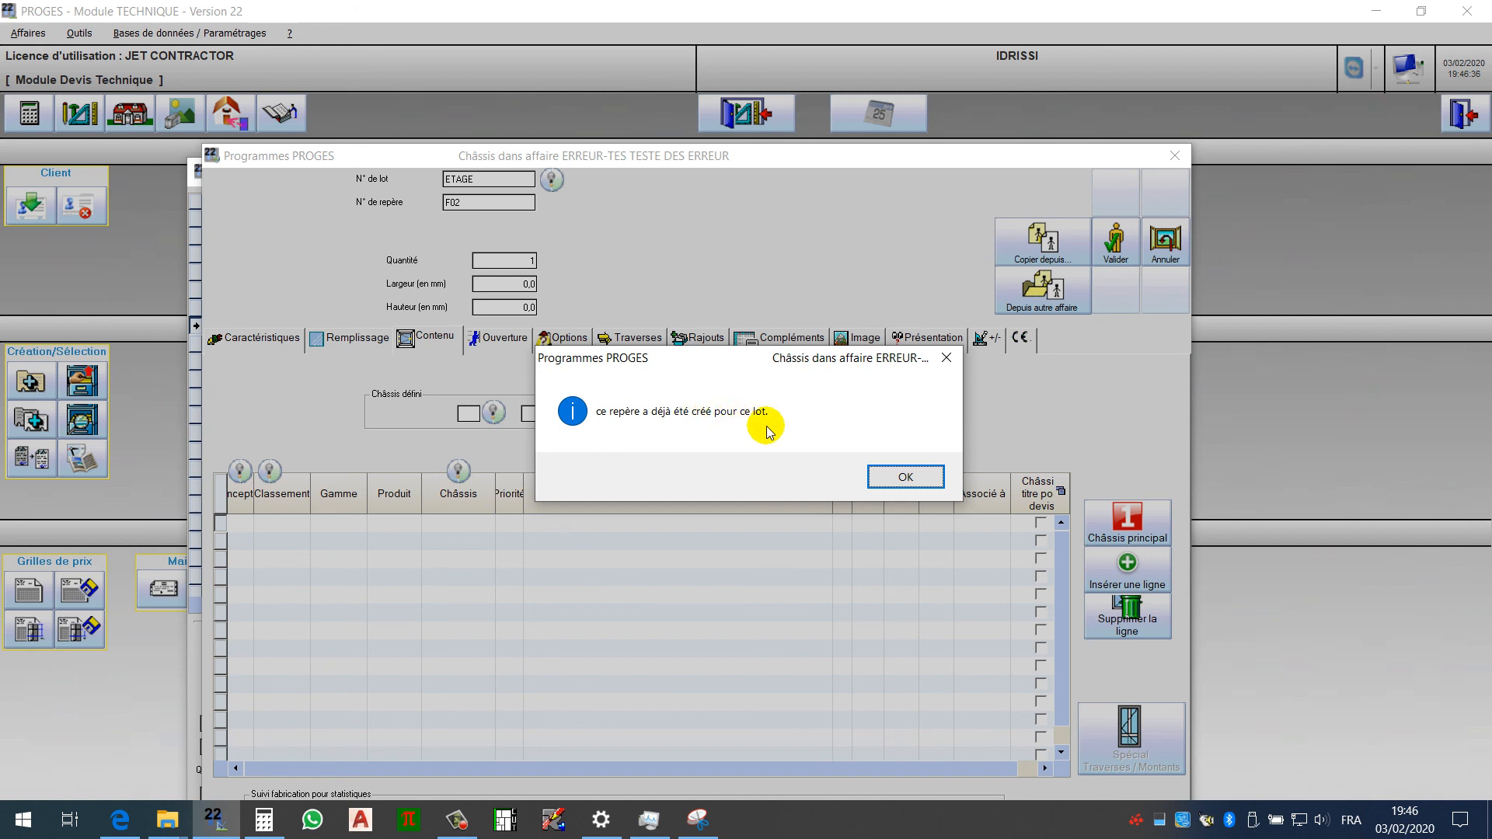
click(902, 477)
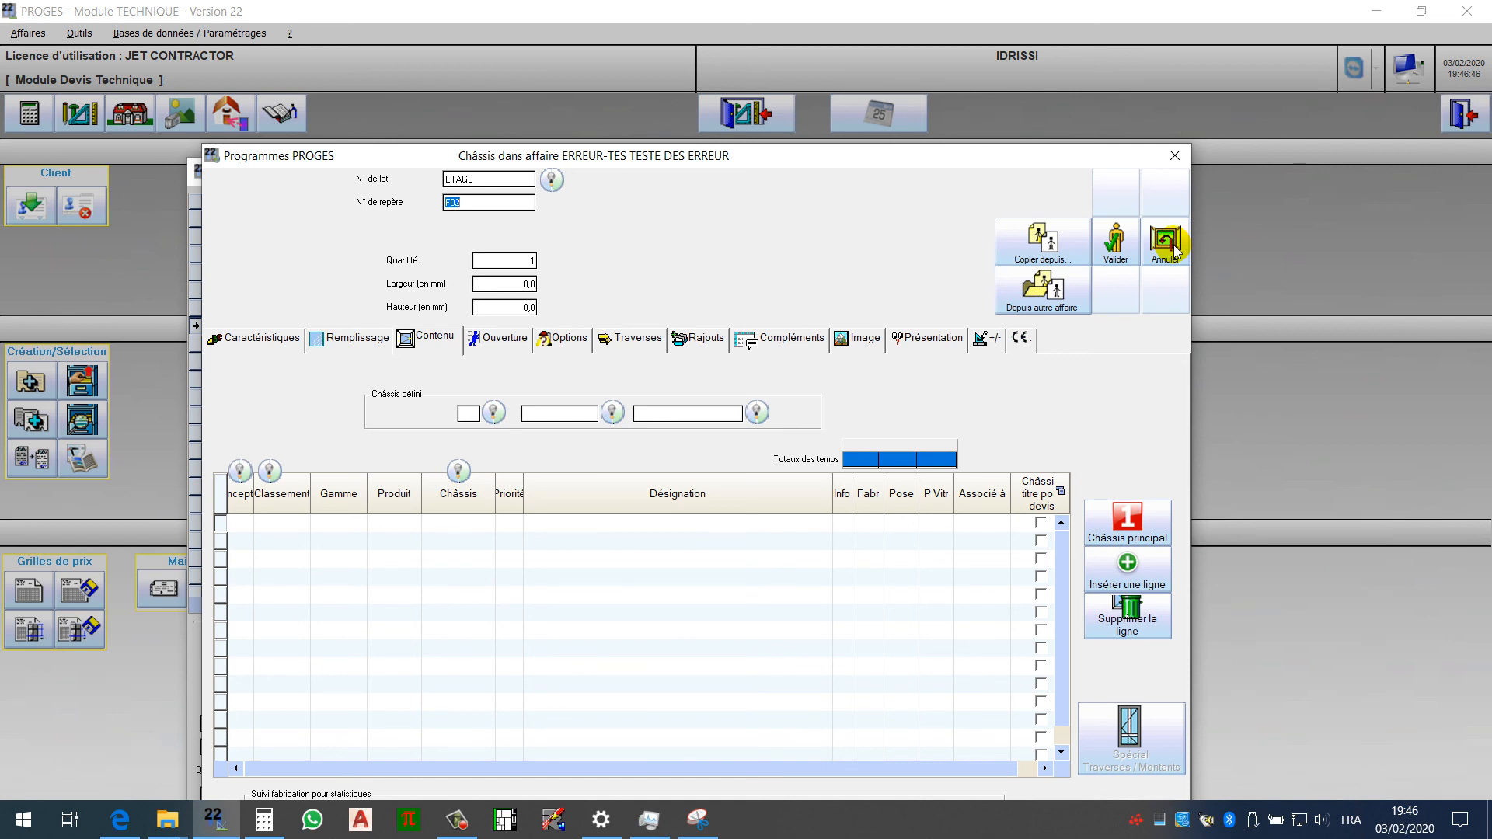
click(510, 206)
click(1160, 243)
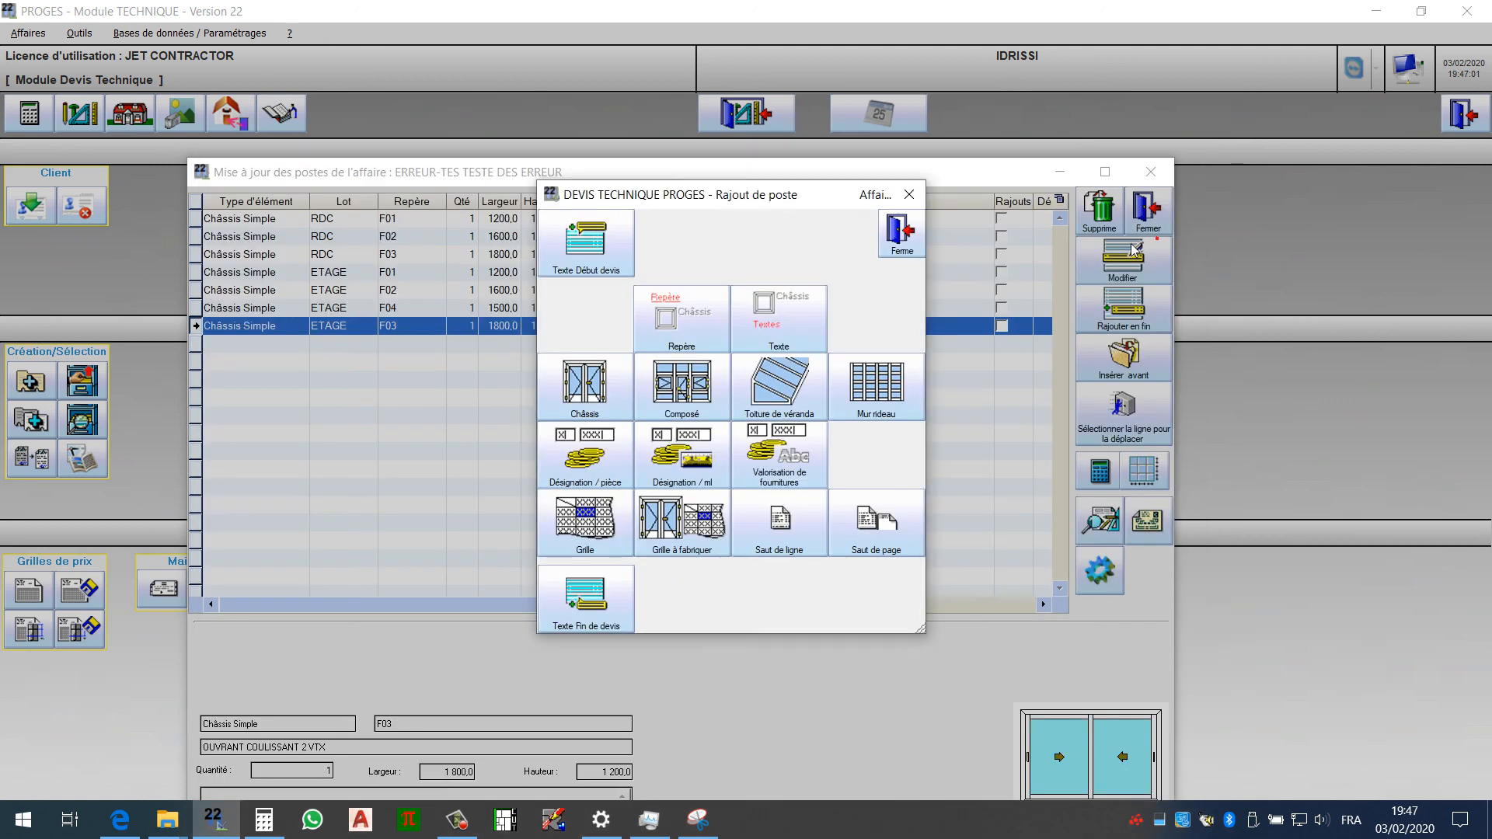
click(895, 245)
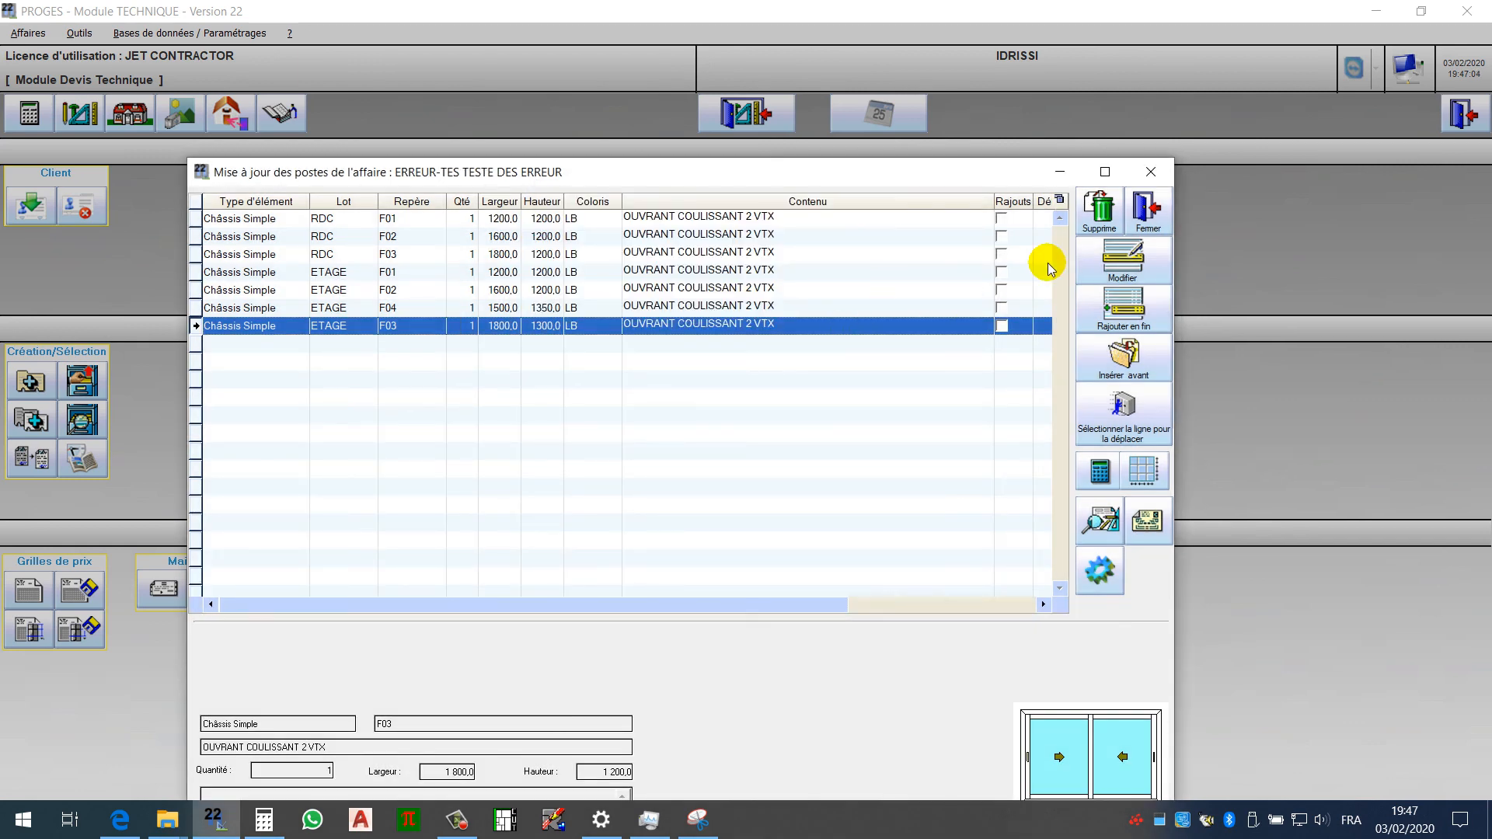